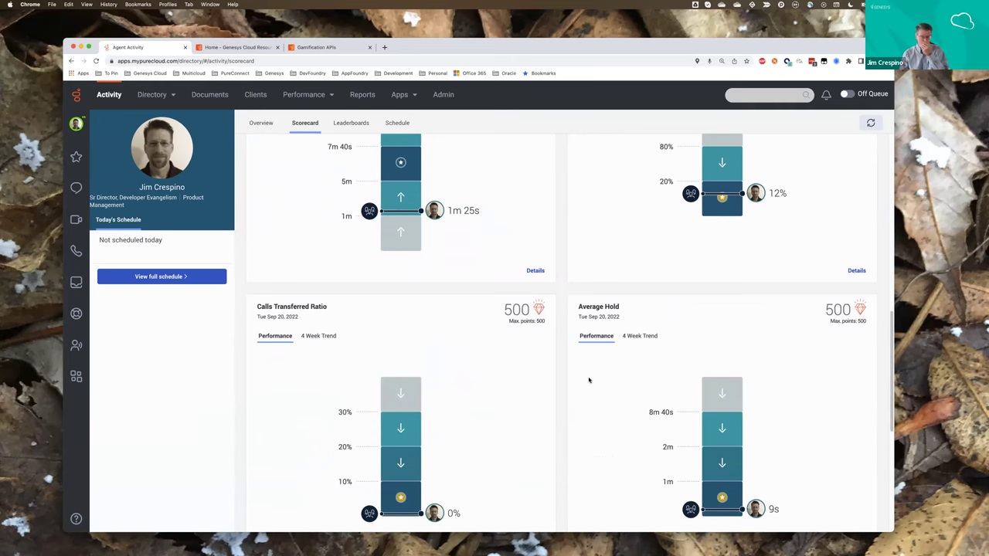
Open the leaderboards and show the ranking for the DevCast - Customer Support profile.
scroll(576, 376, "up", 10)
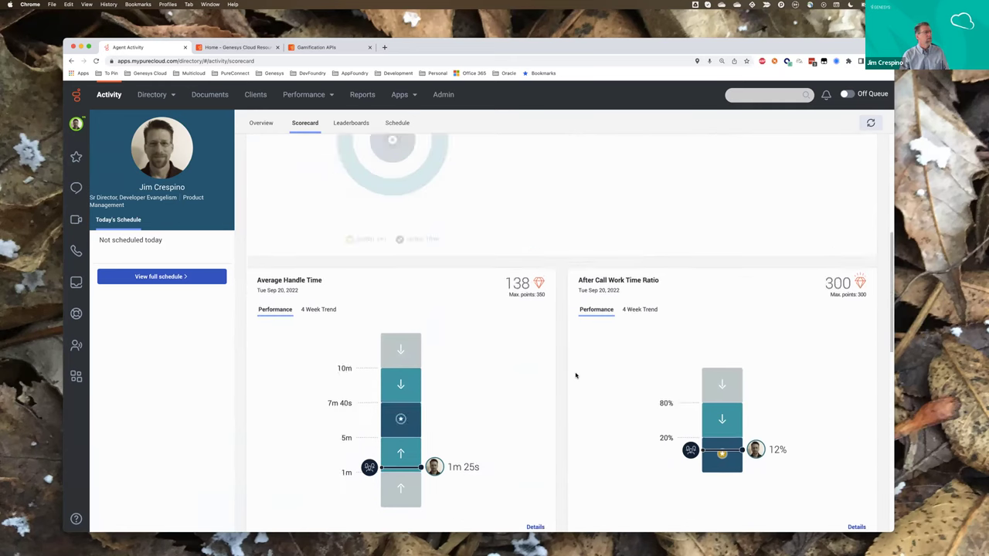
left_click(353, 124)
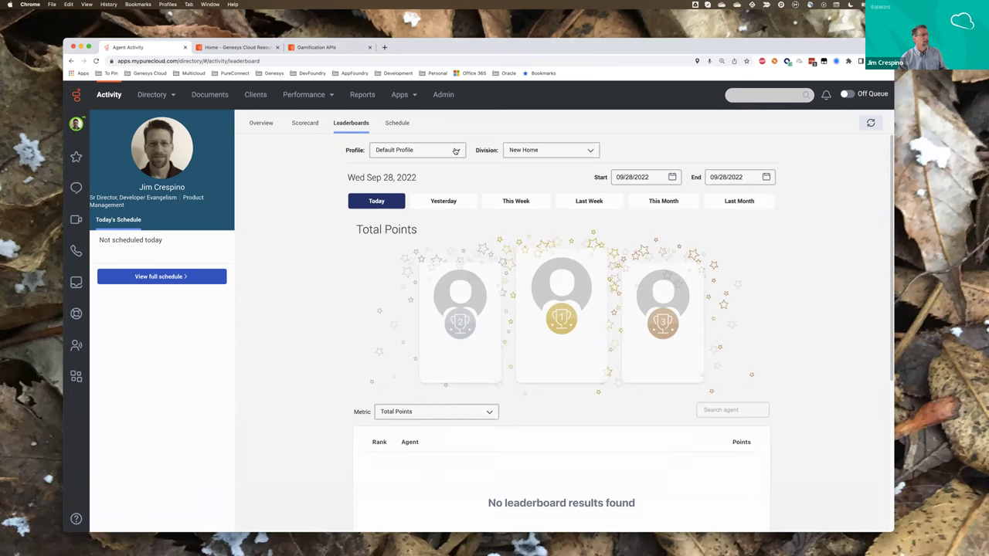
left_click(457, 152)
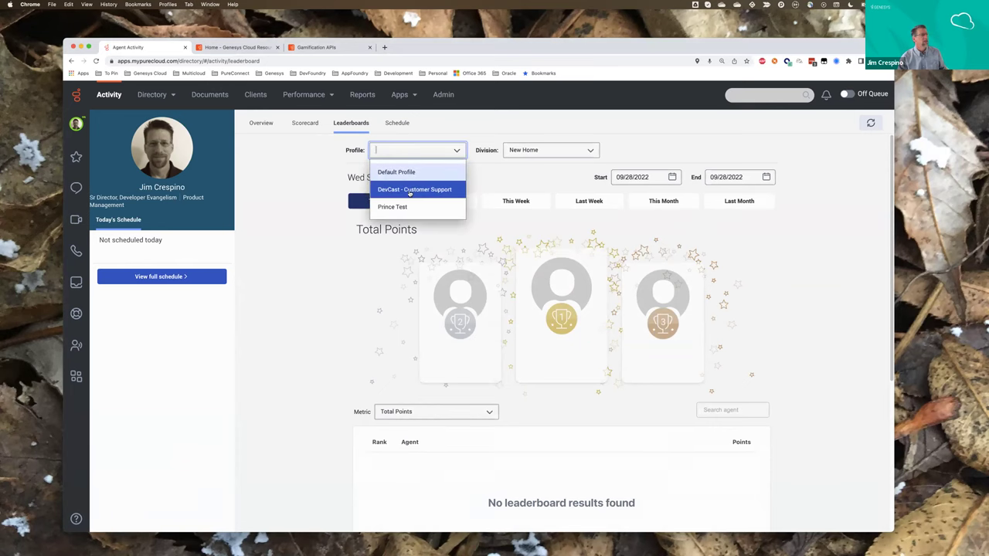
left_click(435, 190)
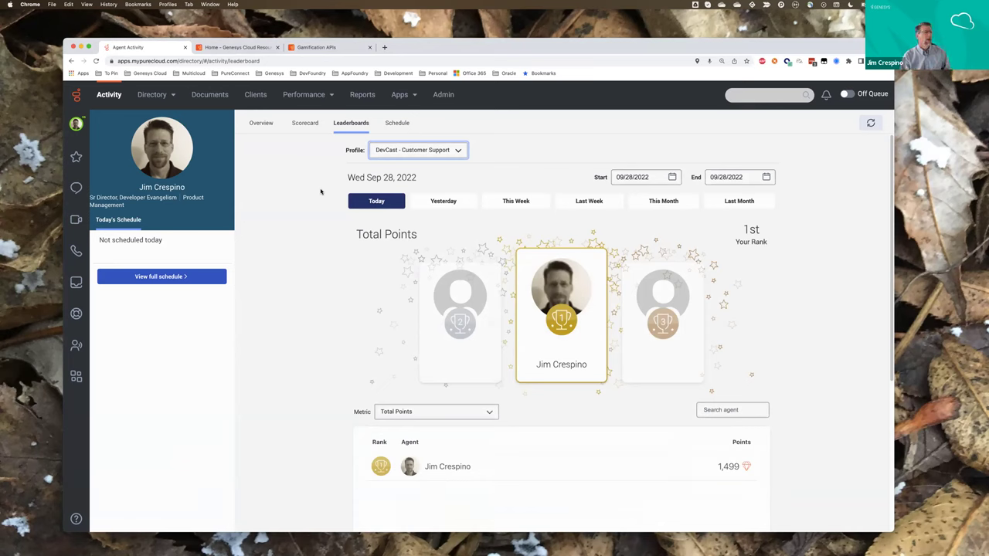
scroll(320, 191, "down", 1)
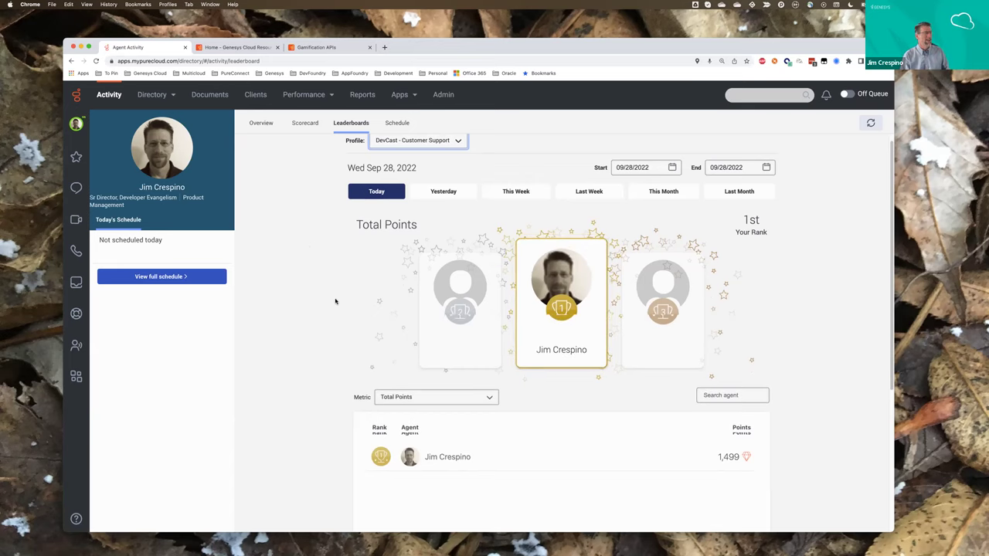
scroll(335, 302, "down", 5)
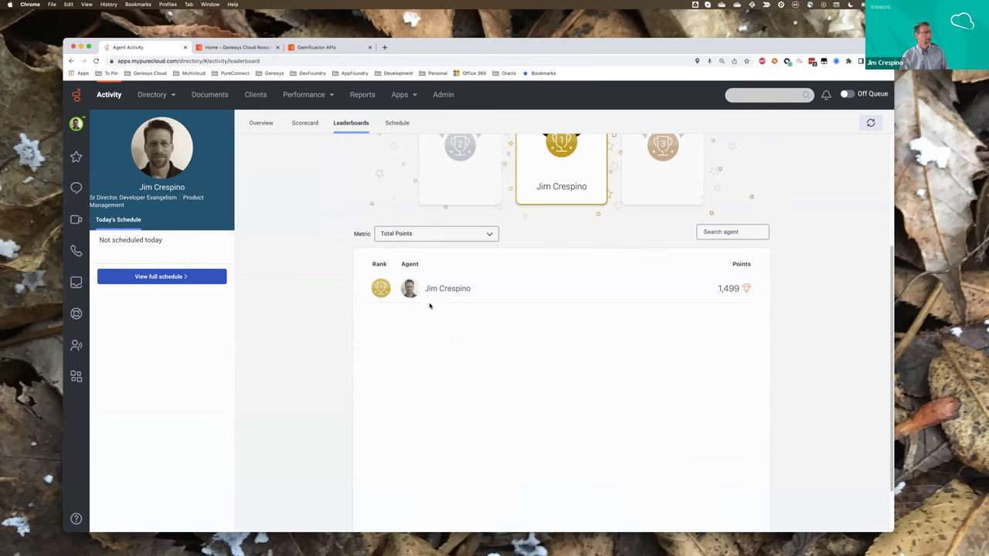
scroll(307, 369, "up", 5)
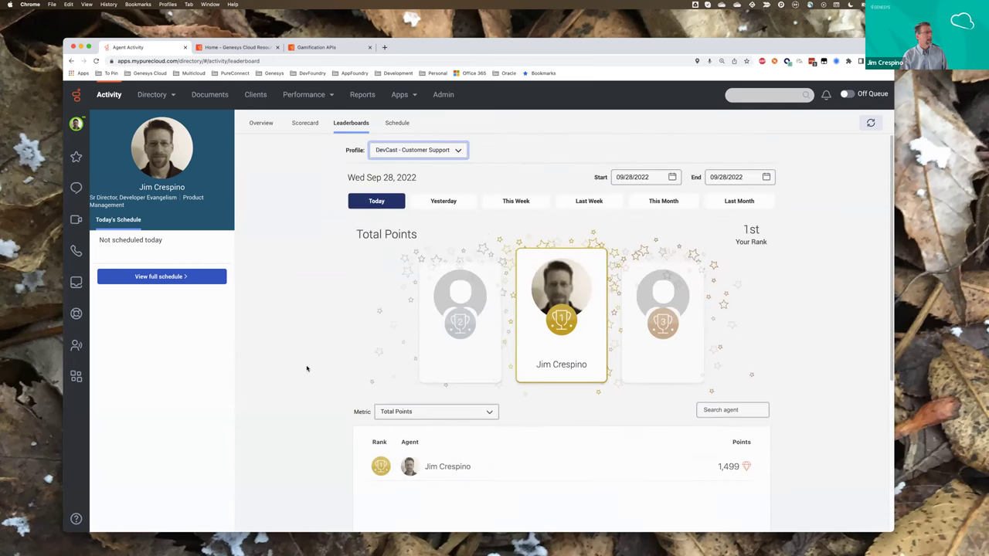
Compare the leaderboard for Last Week, This Month and Last Month, and set the period back to This Month.
left_click(590, 204)
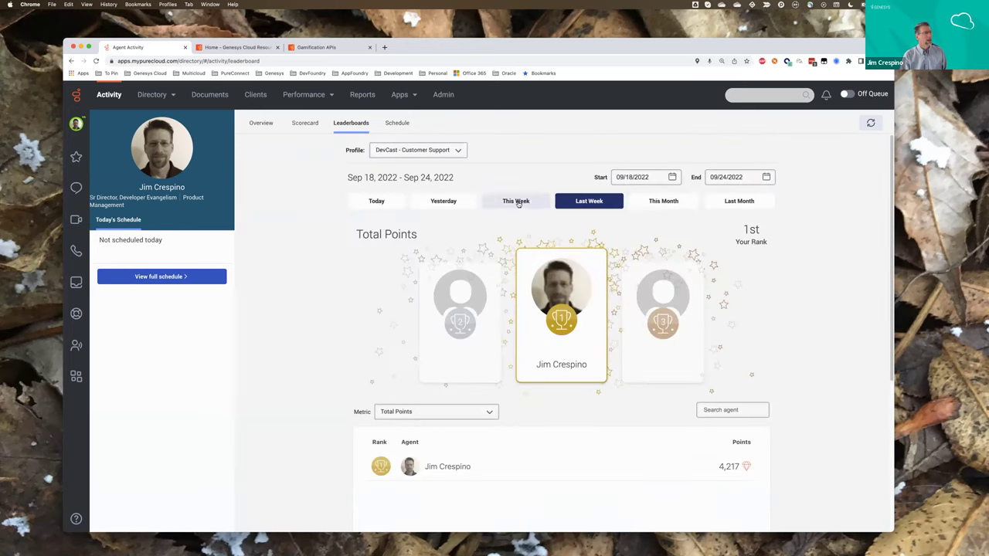
left_click(663, 202)
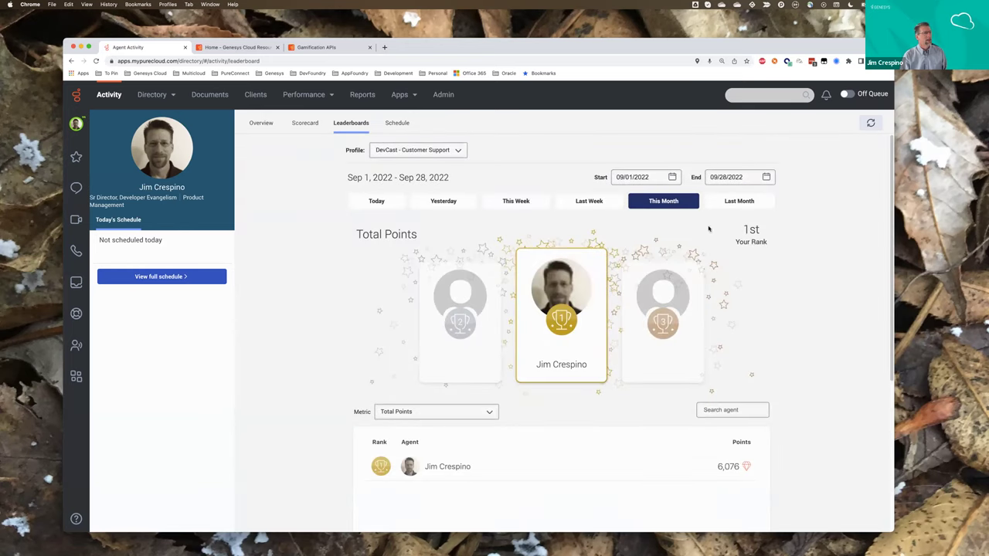
left_click(731, 203)
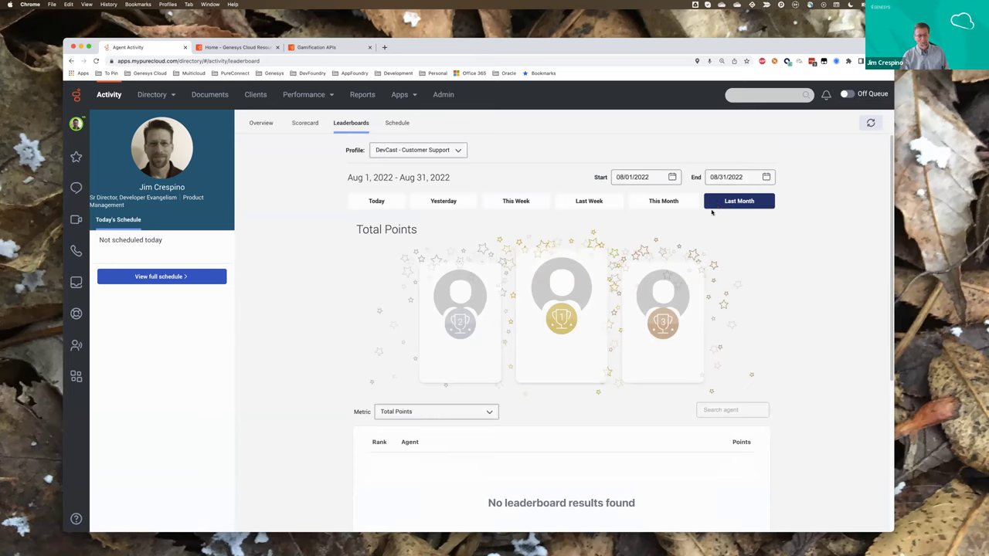
left_click(642, 202)
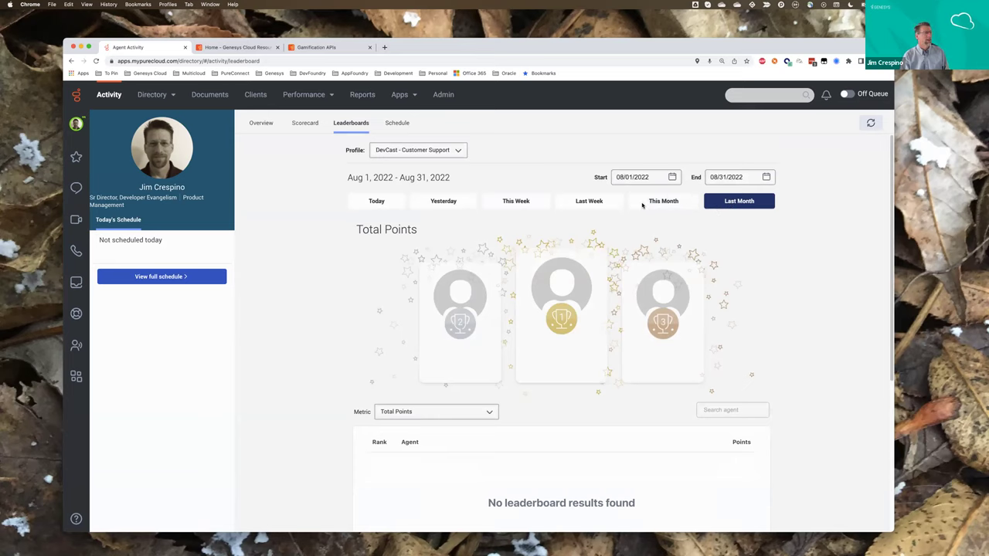
Rank the leaderboard by the Average Handle Time metric and review the resulting standings.
left_click(476, 413)
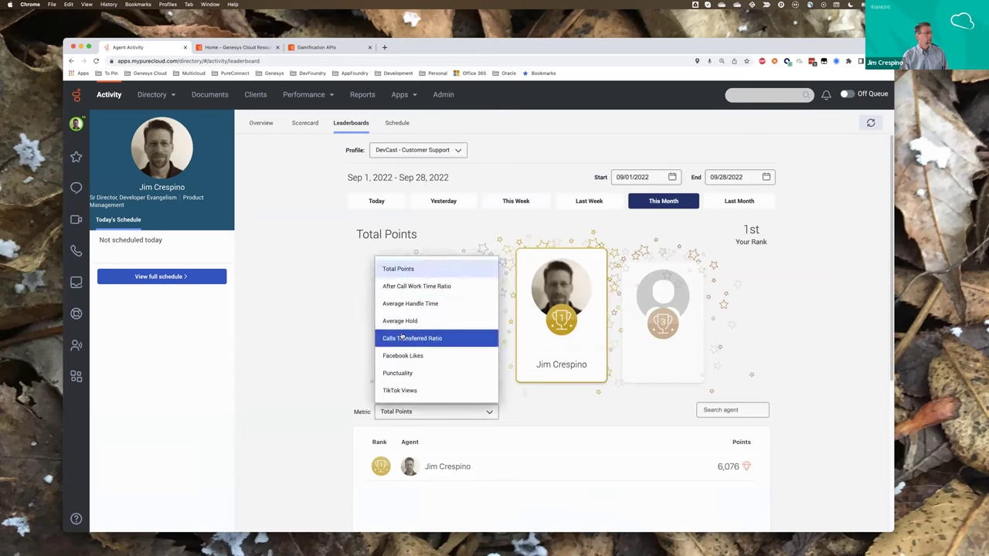
left_click(408, 304)
scroll(334, 316, "down", 2)
scroll(334, 318, "down", 1)
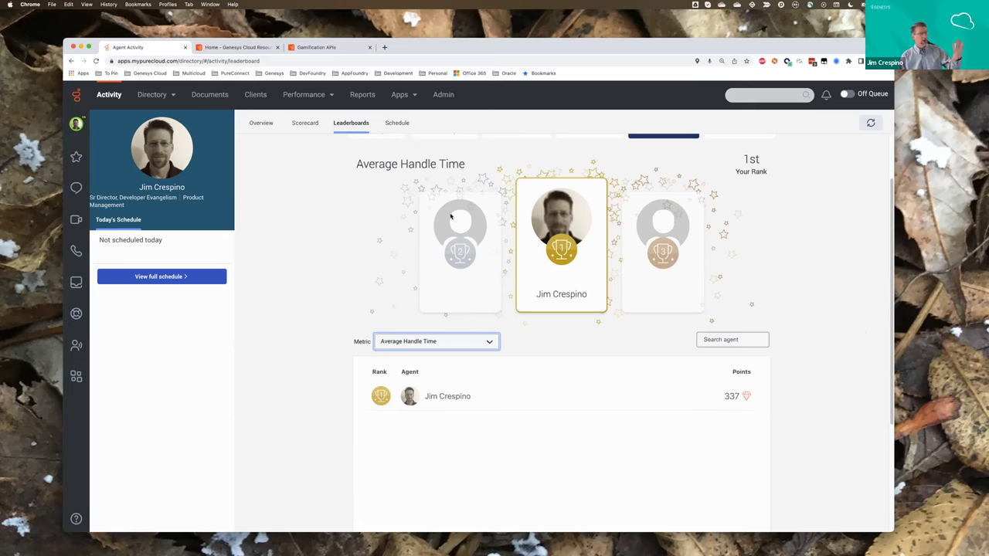
Open the Gamification Settings in the administration area and view the Reset Personal Best action.
left_click(444, 97)
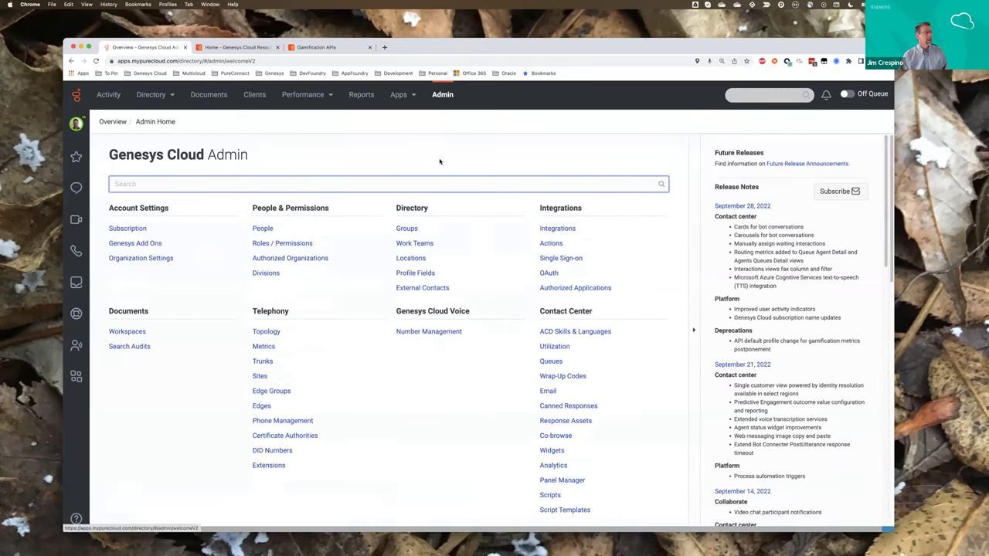
scroll(328, 179, "down", 5)
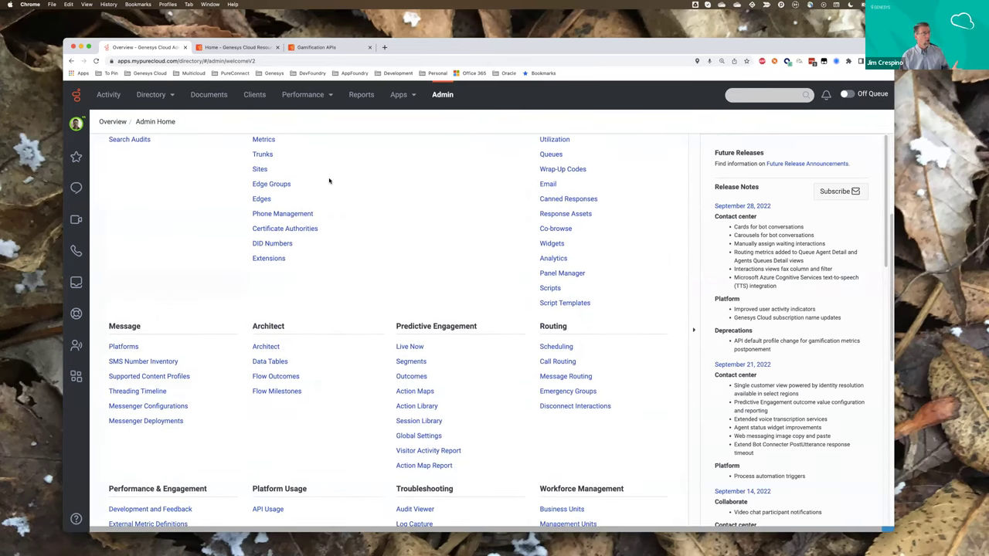
scroll(329, 180, "down", 1)
scroll(329, 180, "down", 2)
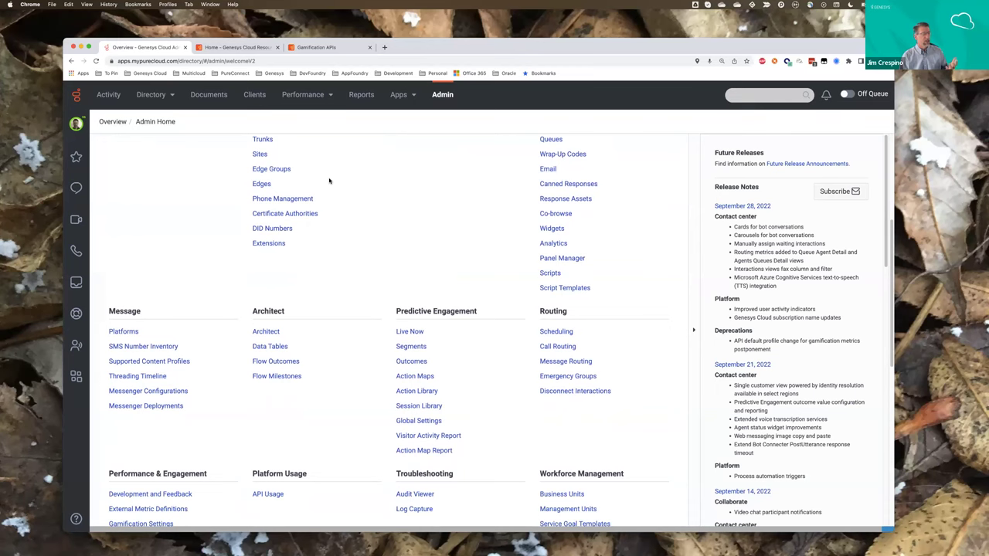
scroll(329, 180, "down", 3)
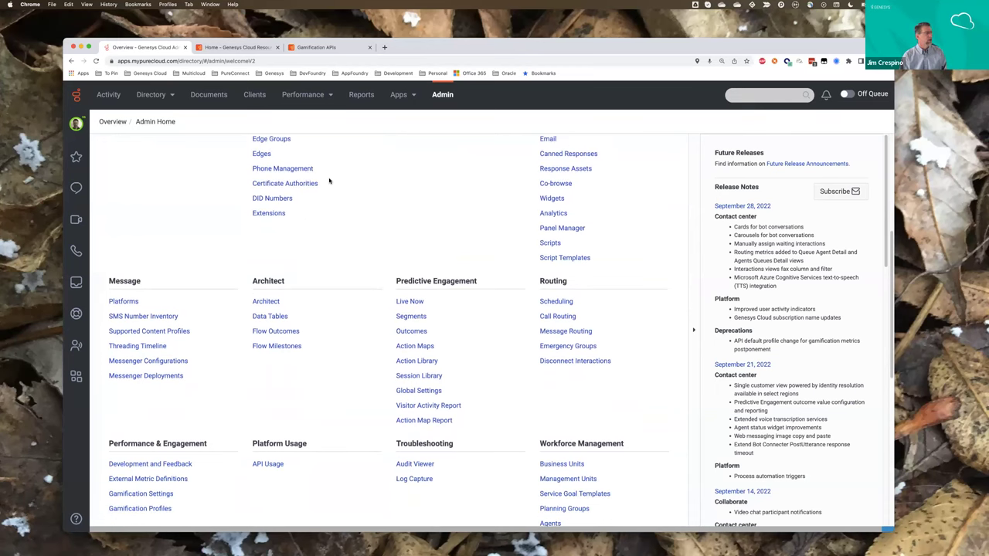
scroll(329, 180, "down", 2)
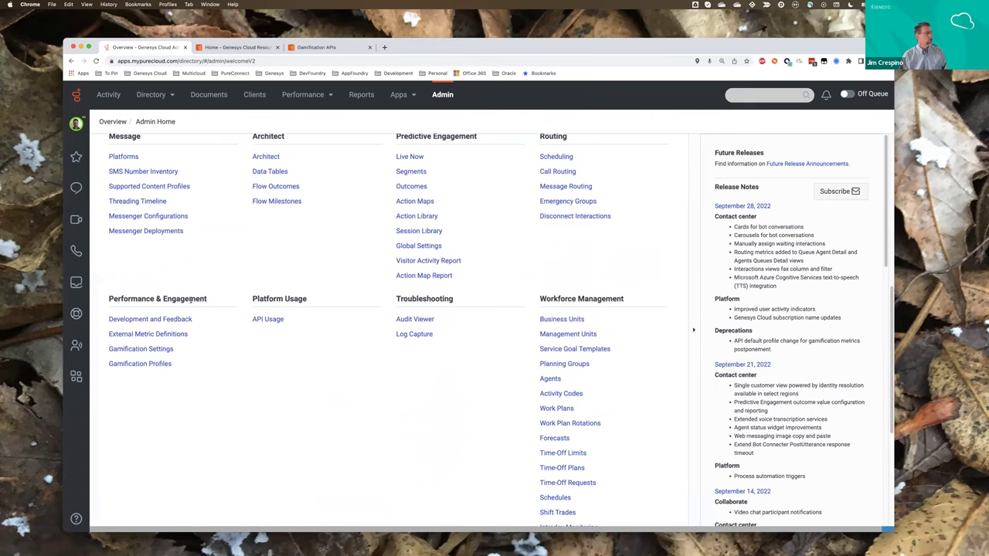
left_click(138, 349)
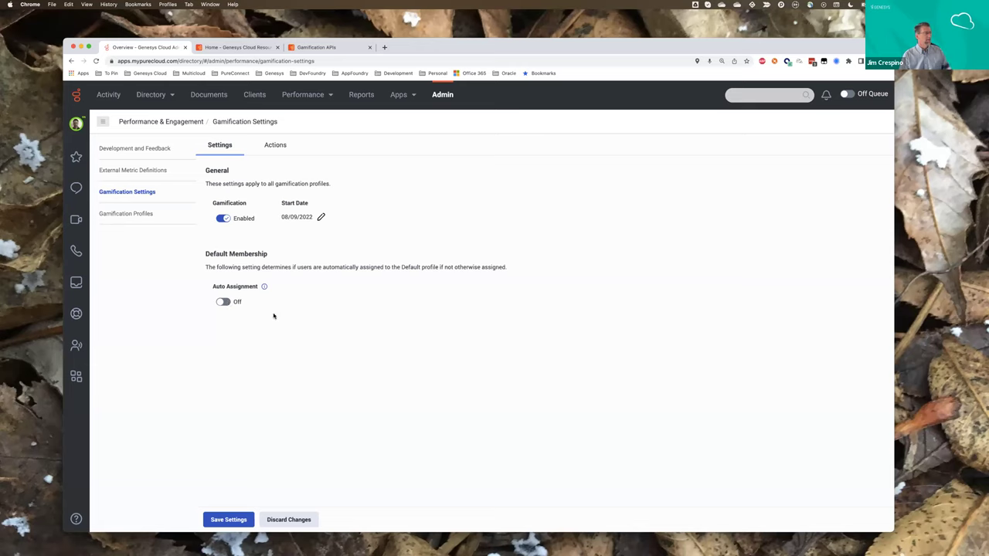
left_click(278, 148)
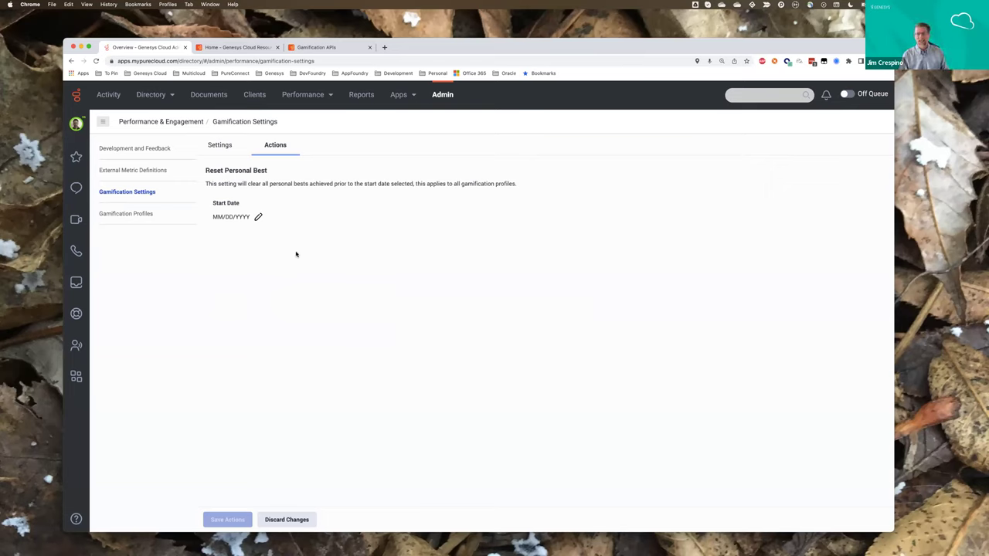
Open the DevCast - Customer Support profile from the gamification profiles.
left_click(123, 215)
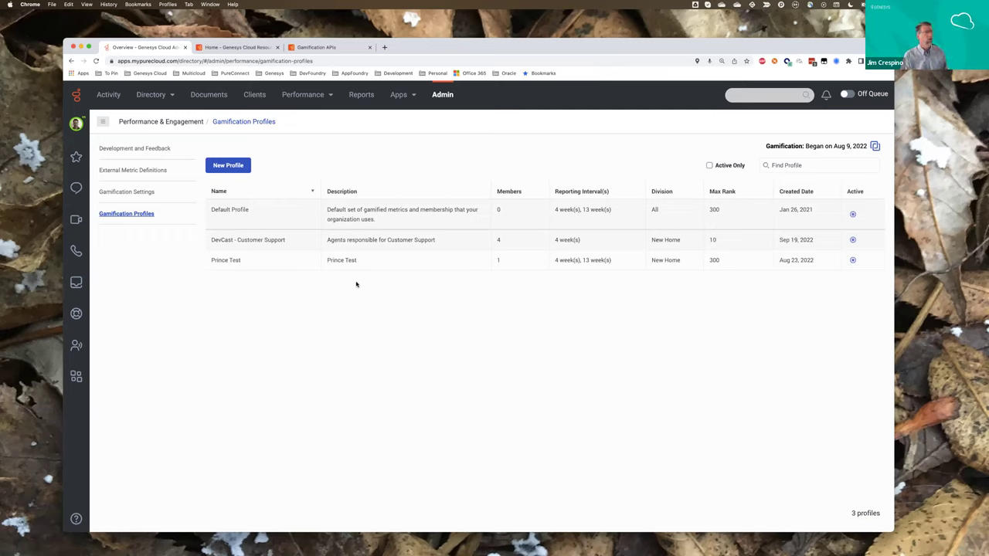
left_click(240, 240)
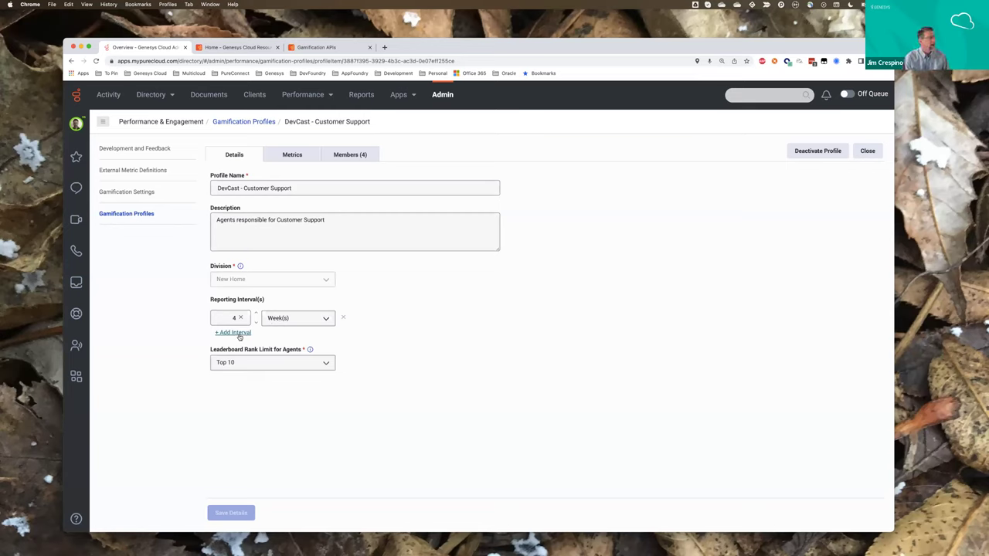
Try adding a second reporting interval, remove it, and view the leaderboard rank limit options without changing them.
left_click(239, 332)
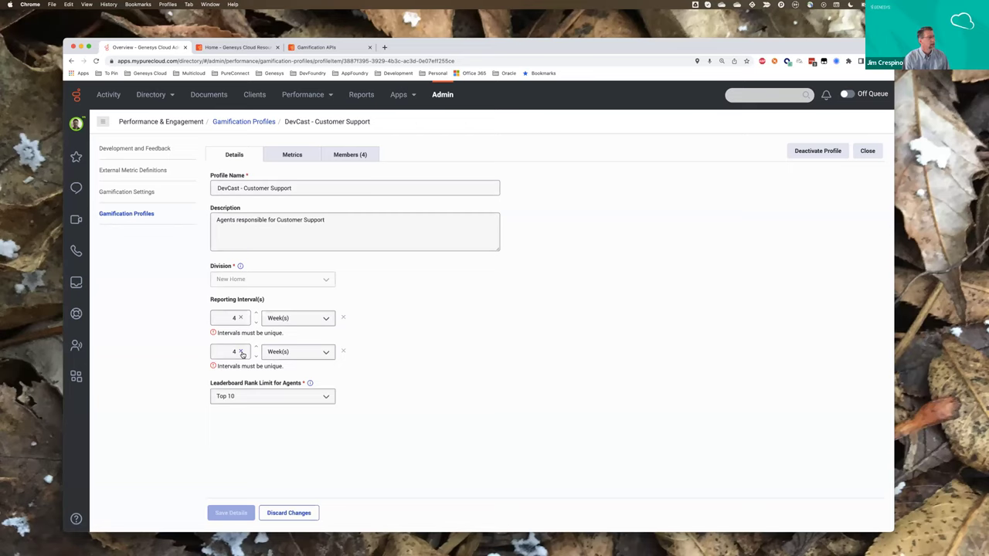
left_click(342, 350)
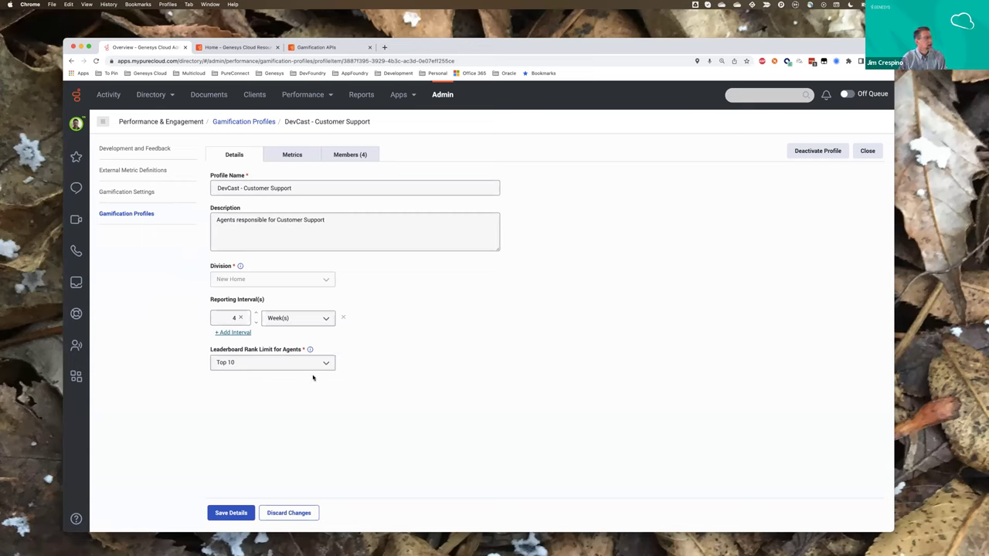
left_click(326, 364)
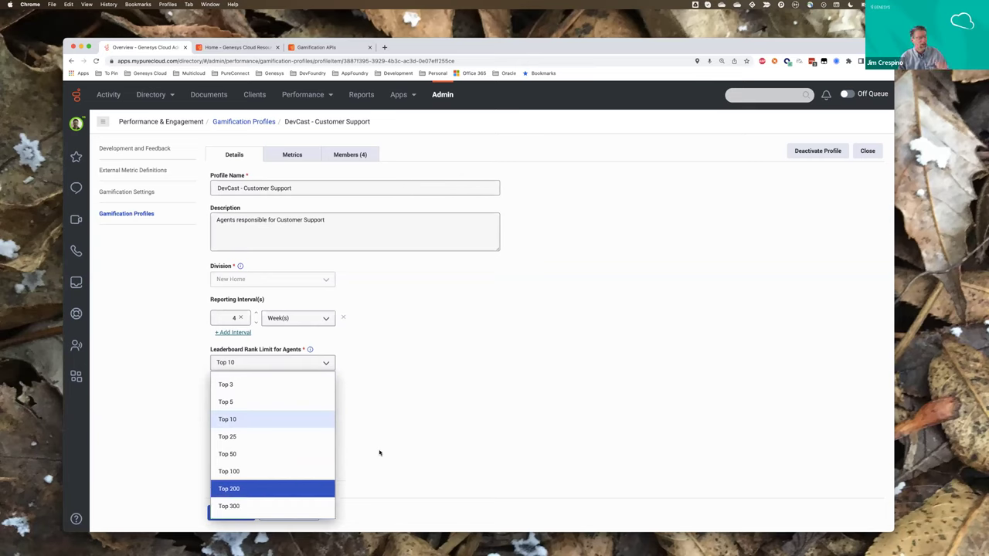
left_click(460, 409)
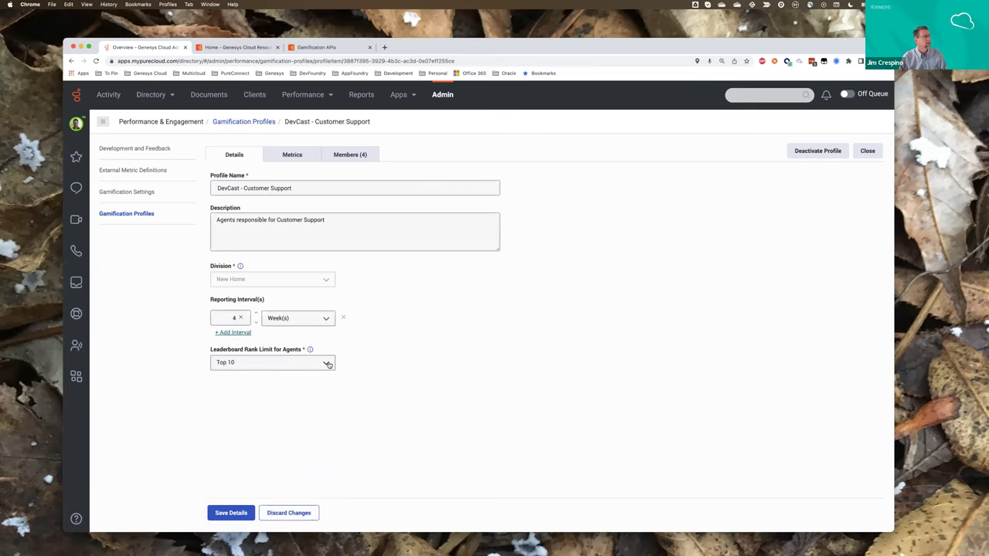
Review the profile's metrics, the options for creating a metric, its members and its details.
left_click(292, 155)
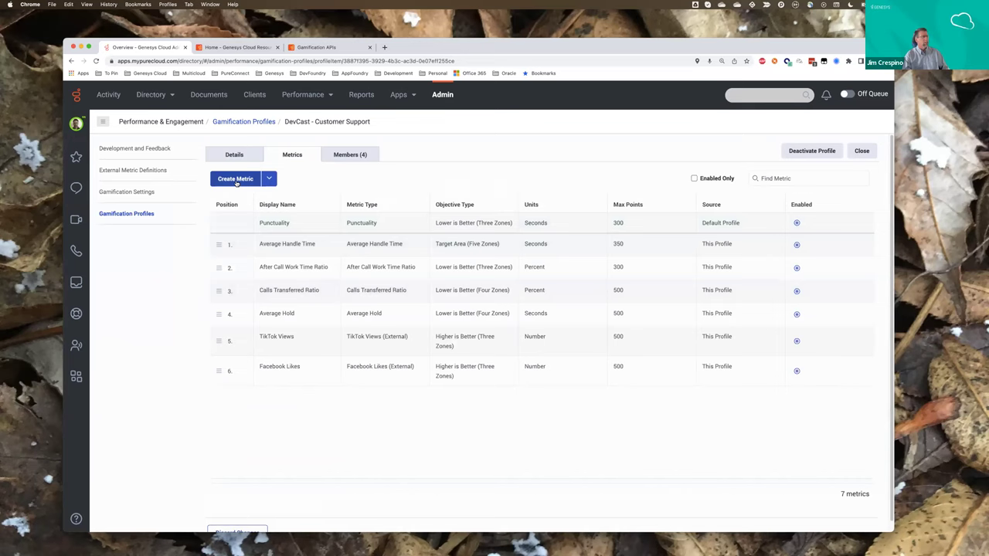
left_click(271, 178)
left_click(309, 179)
left_click(346, 155)
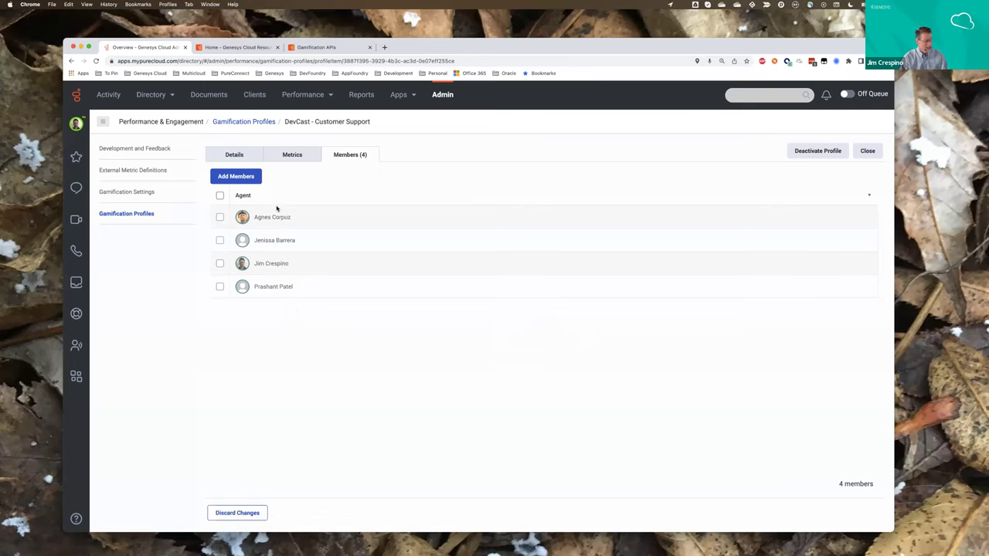
left_click(244, 156)
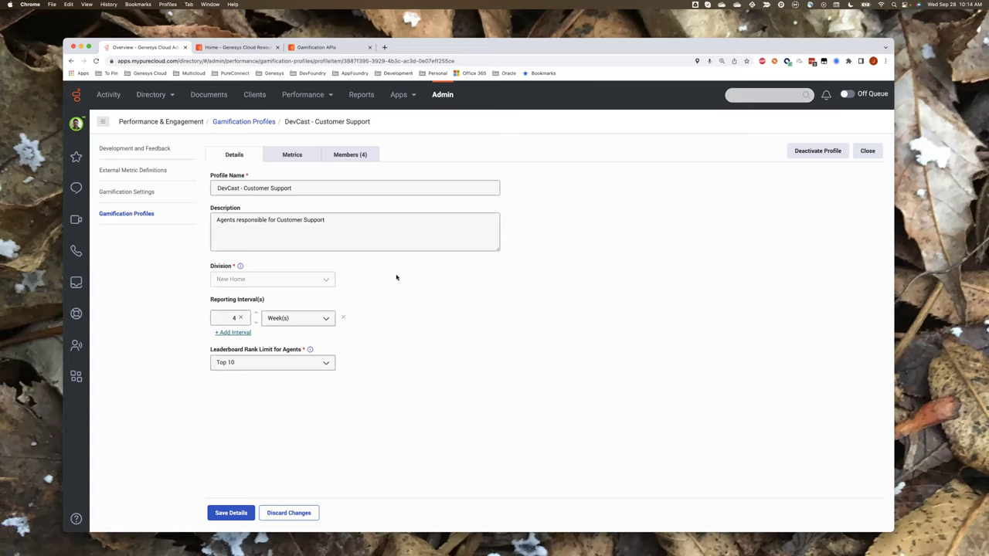
Open the Average Handle Time metric of the DevCast - Customer Support profile.
left_click(292, 157)
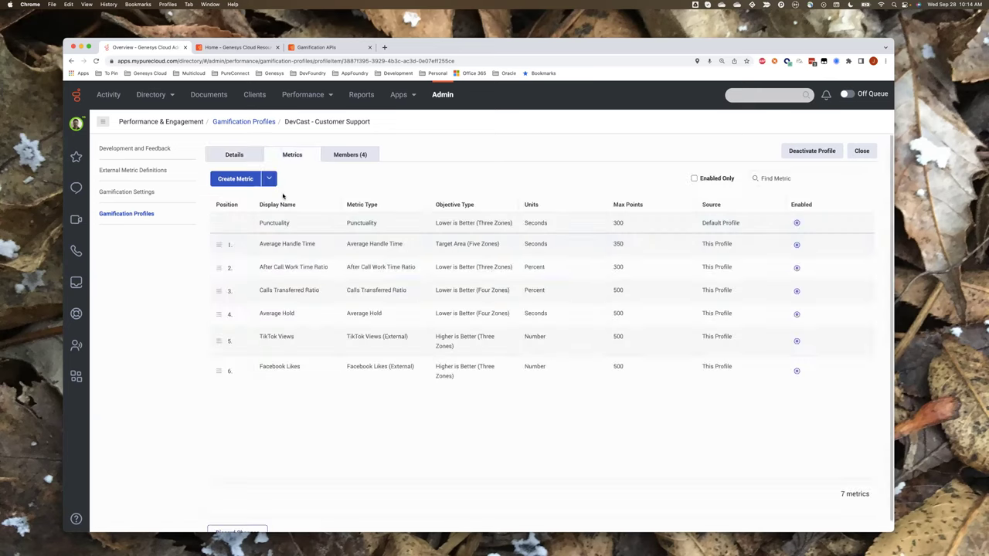
left_click(276, 245)
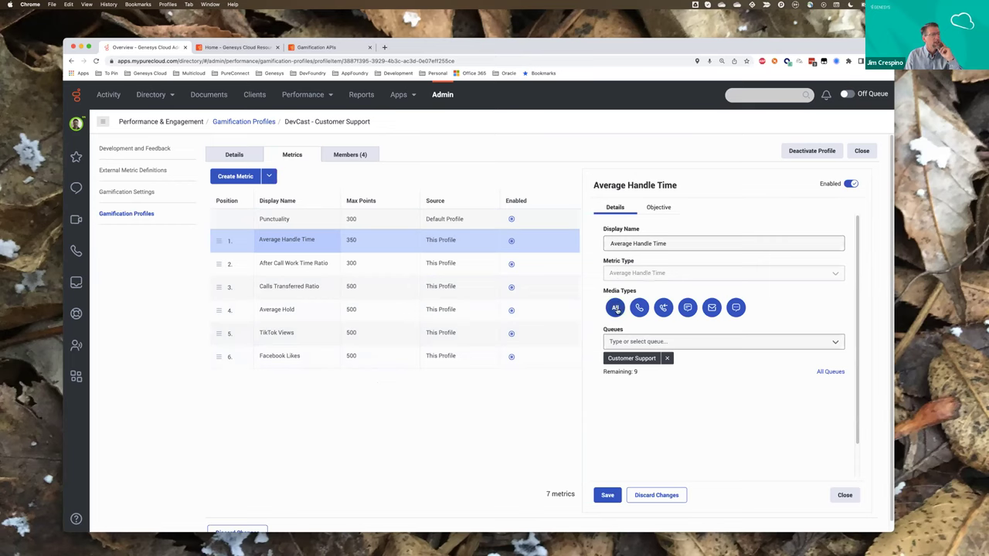
Try limiting the Average Handle Time metric to the Call media type, and reselect all media types.
left_click(641, 308)
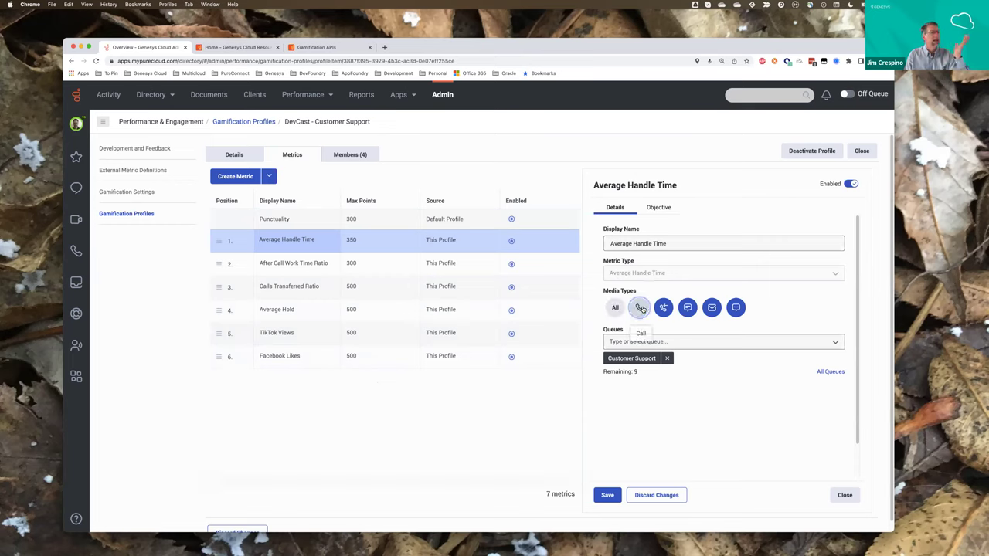
left_click(662, 308)
left_click(687, 307)
left_click(711, 308)
left_click(735, 307)
left_click(639, 307)
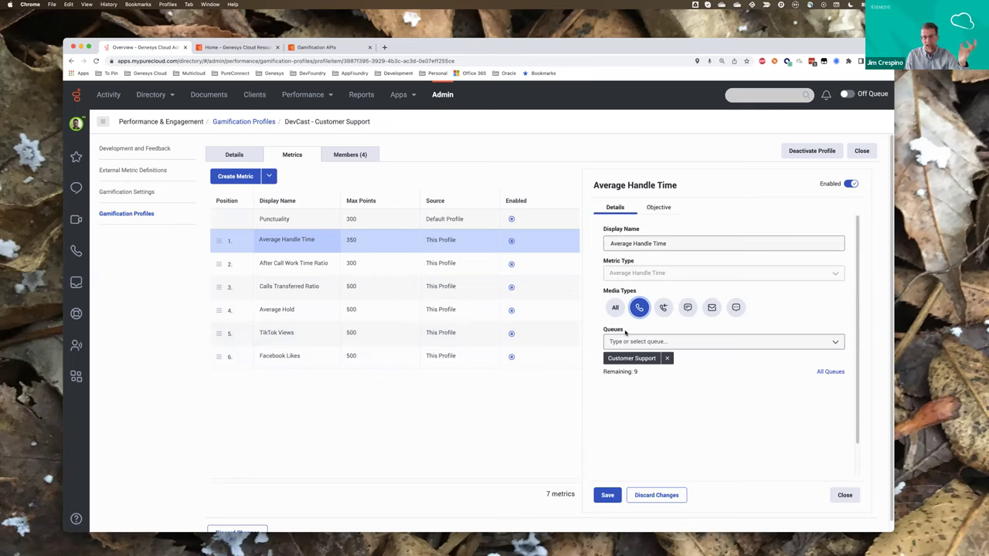
left_click(615, 309)
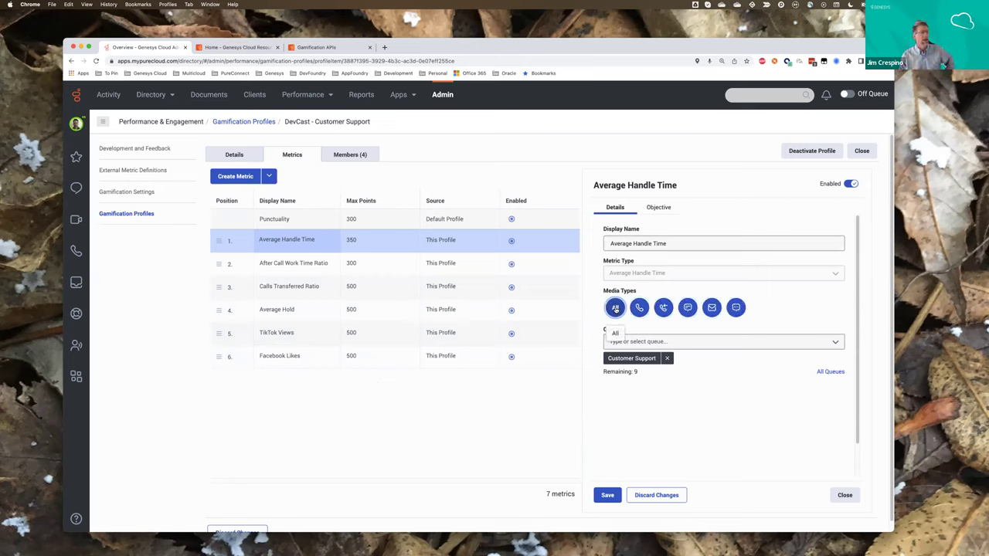
Examine the queues available to the Average Handle Time metric without adding any to its selection.
left_click(692, 346)
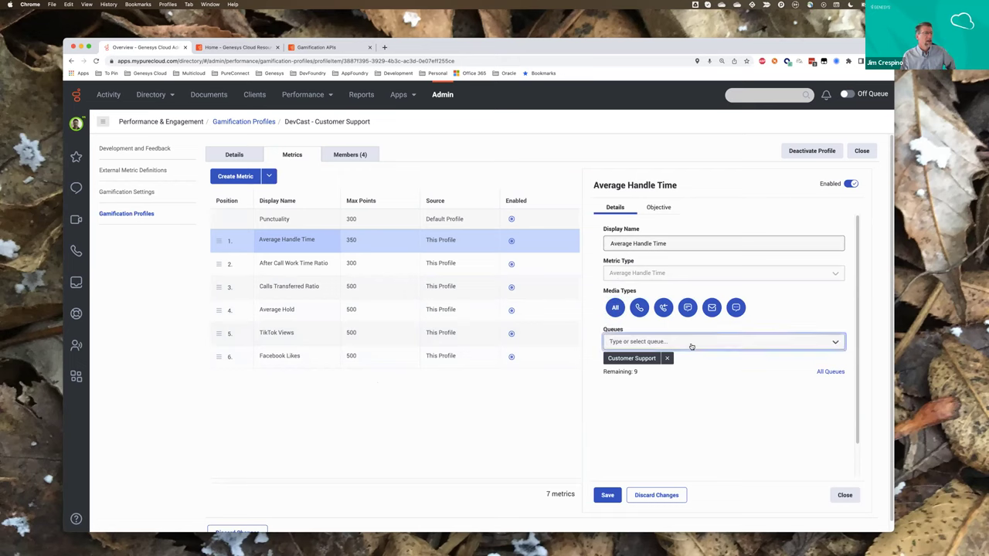
scroll(670, 401, "down", 3)
scroll(670, 401, "down", 3)
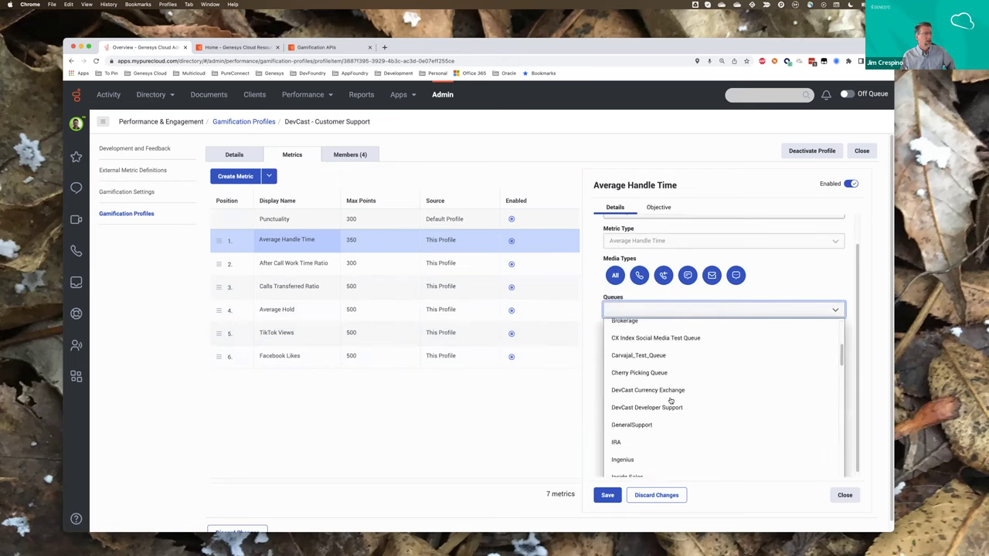
left_click(781, 291)
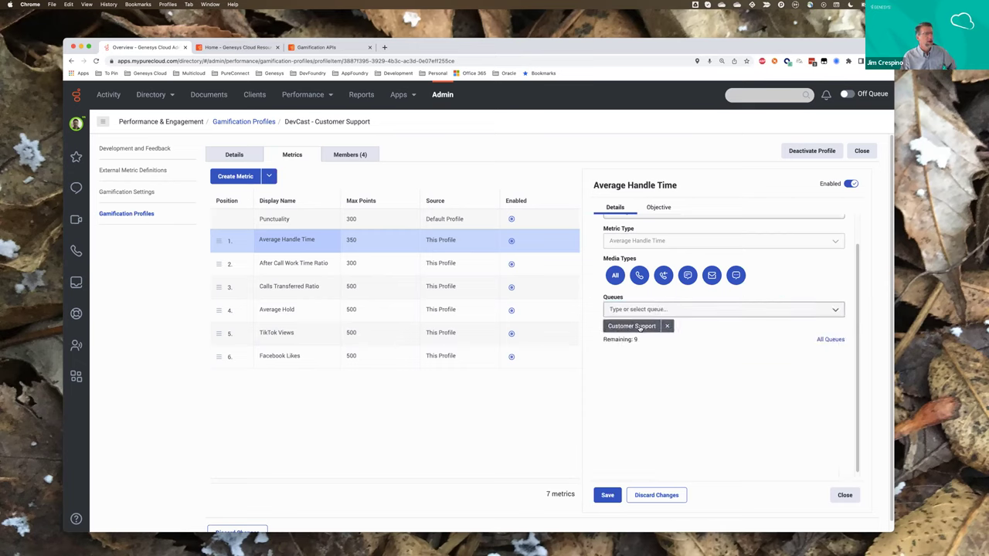
left_click(649, 312)
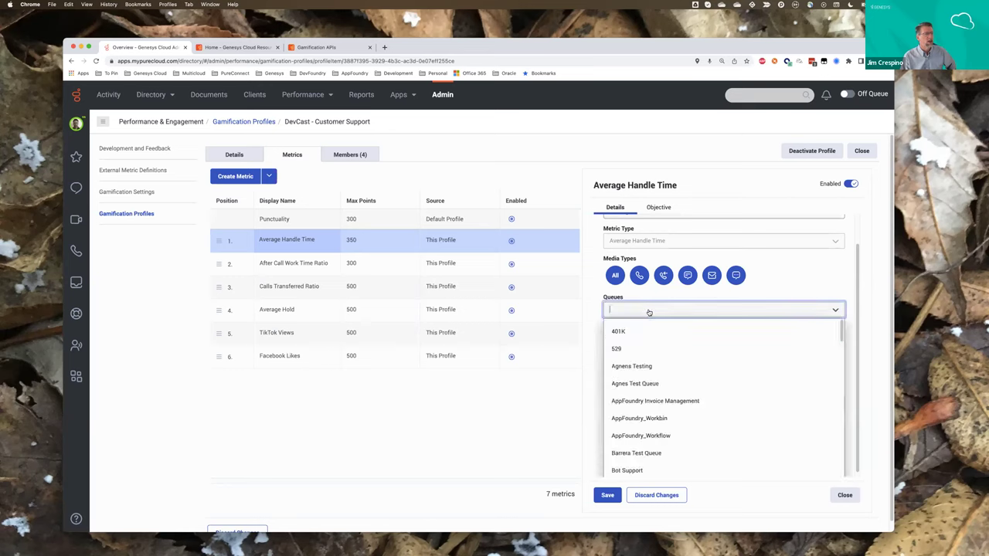
scroll(656, 384, "down", 3)
scroll(657, 383, "down", 15)
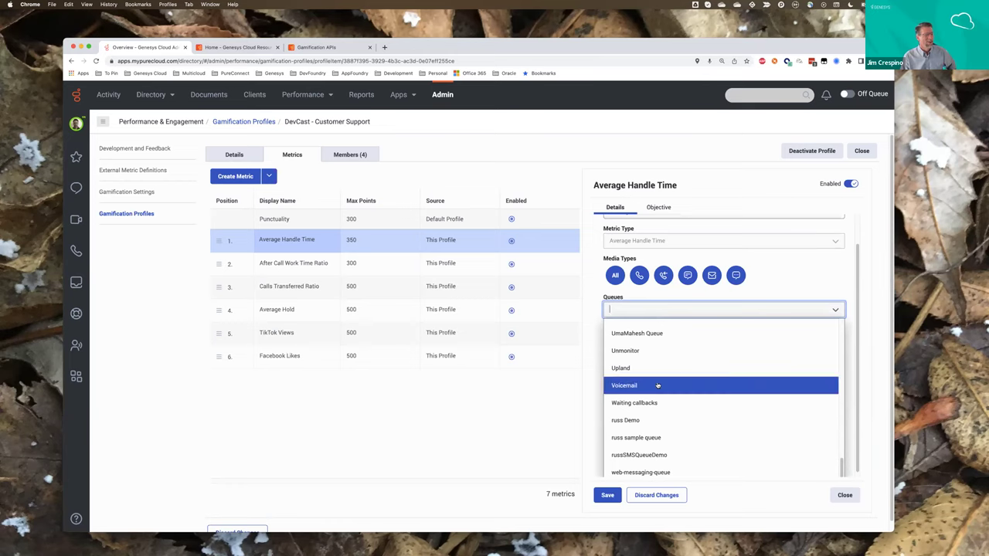
scroll(656, 384, "up", 5)
left_click(791, 273)
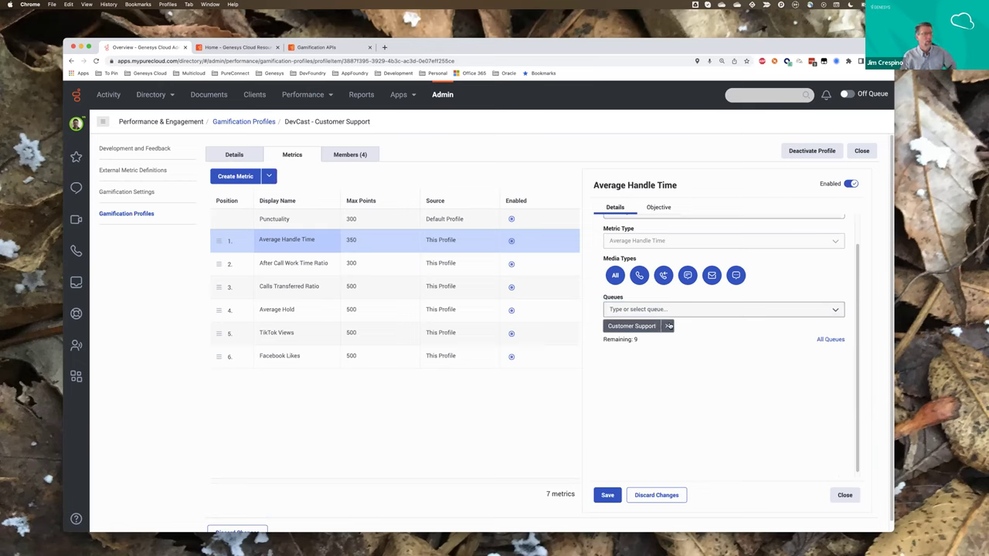
Review the Average Handle Time metric's objective, including its target zone limits in seconds and target points.
left_click(659, 207)
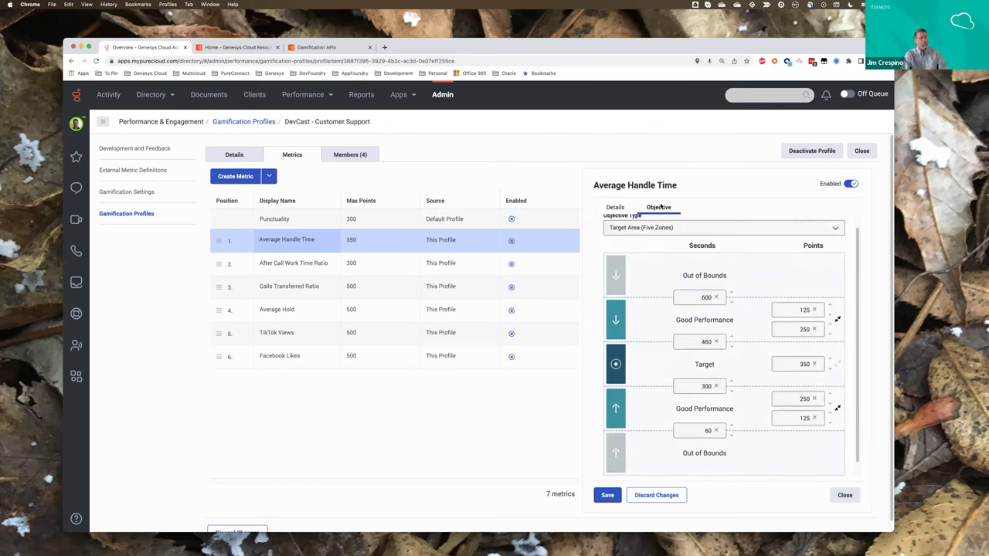
scroll(680, 259, "up", 1)
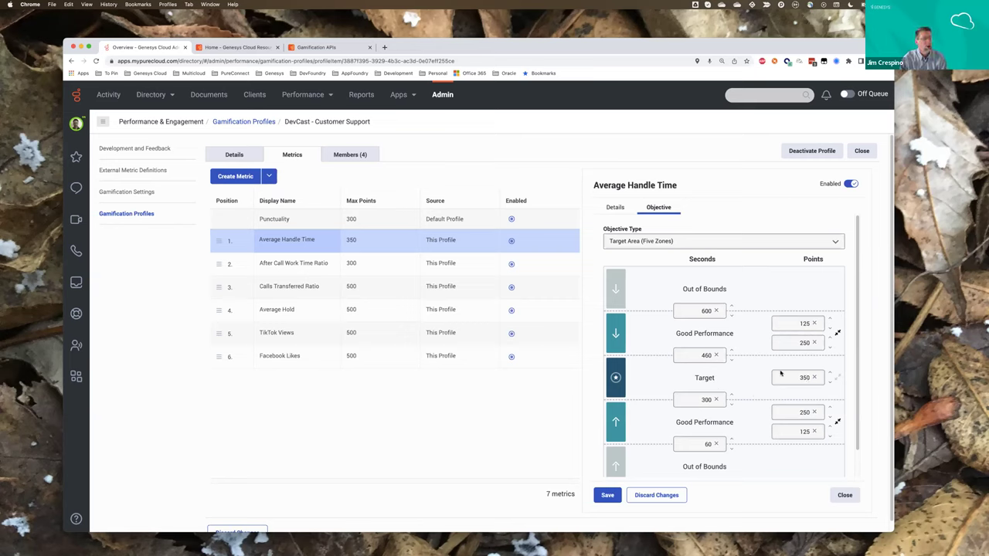
left_click(703, 356)
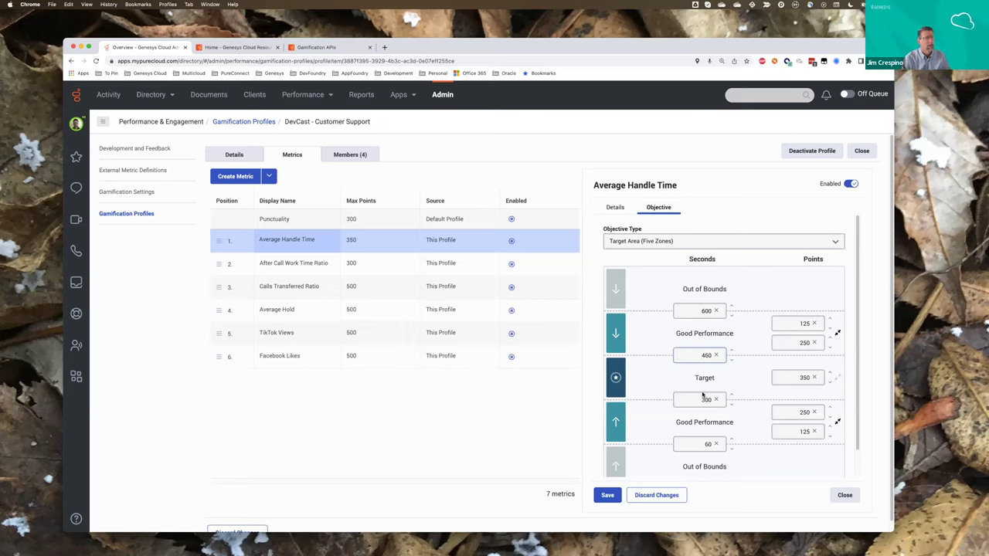
key("Tab")
double_click(698, 356)
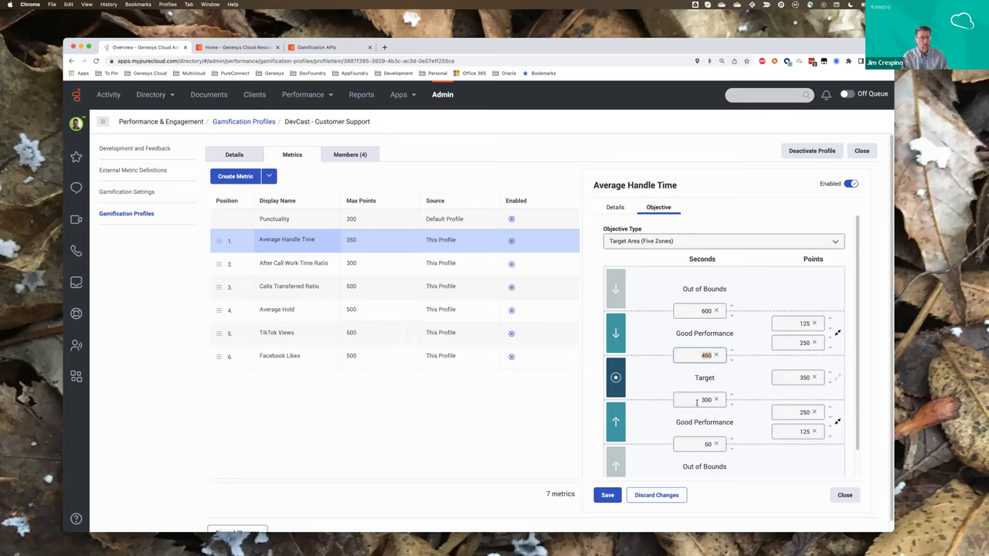
double_click(803, 377)
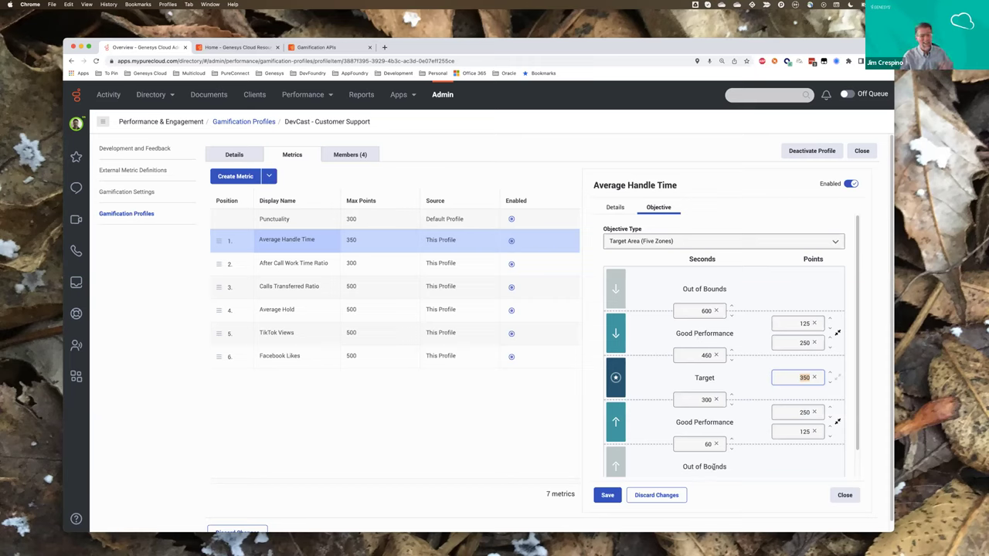
Review the Calls Transferred Ratio metric's details and objective, including its target points and the available objective types.
left_click(285, 288)
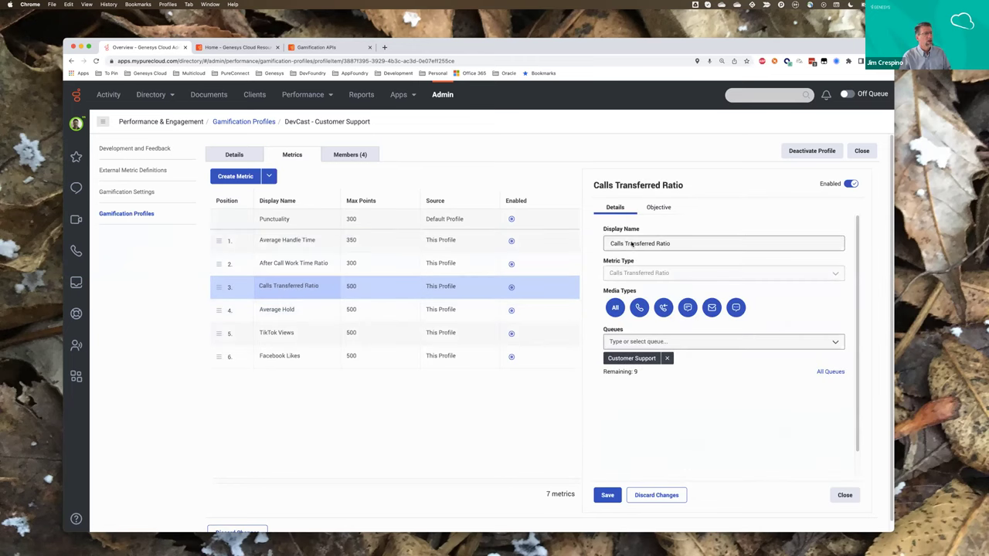
left_click(657, 207)
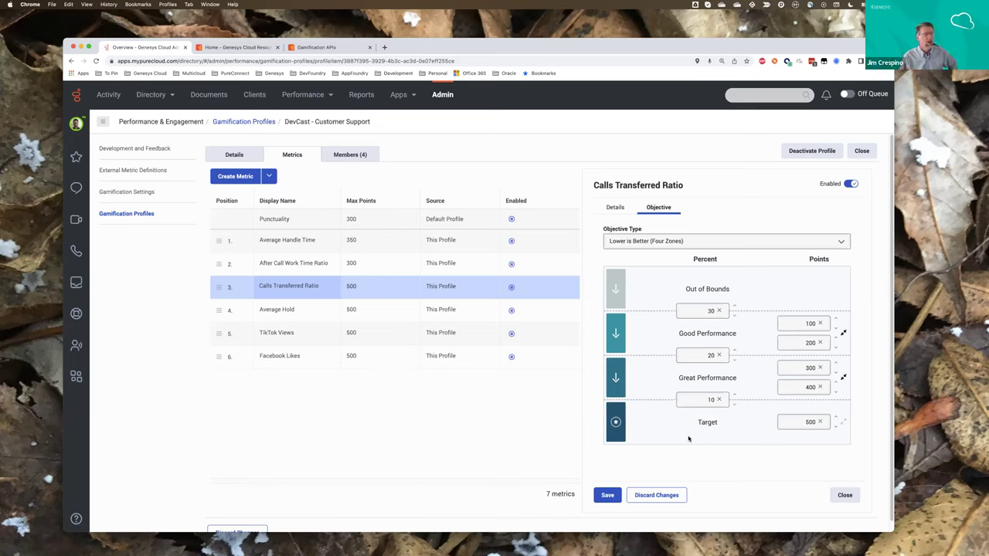
left_click(806, 422)
double_click(806, 421)
left_click(676, 245)
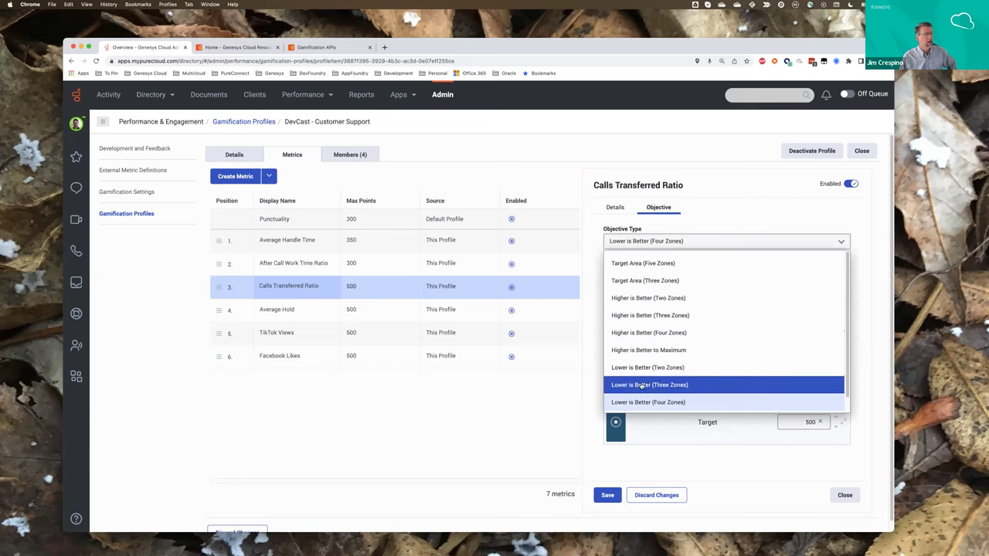
left_click(750, 222)
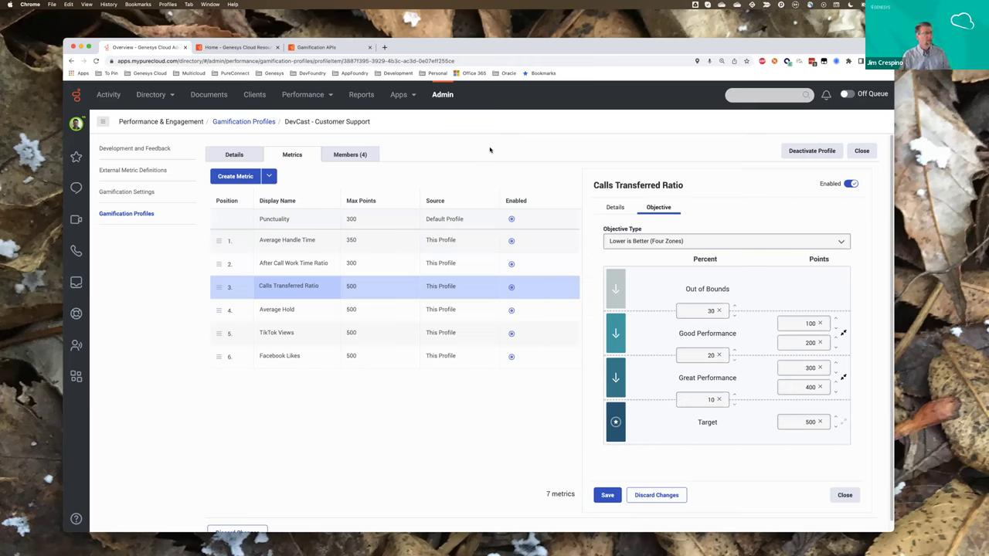
Switch to the Genesys Cloud Resource Center and search it for gamification.
left_click(249, 47)
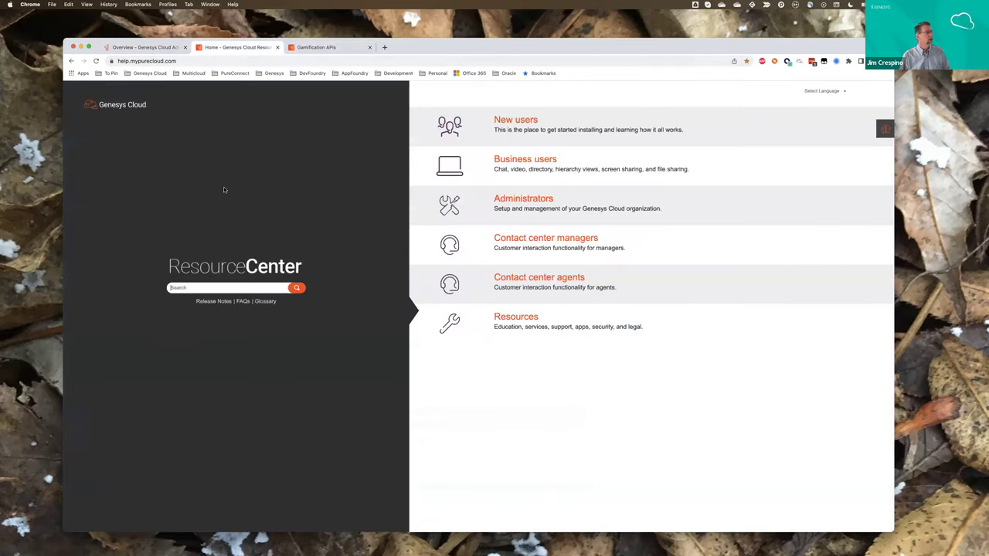
left_click(211, 287)
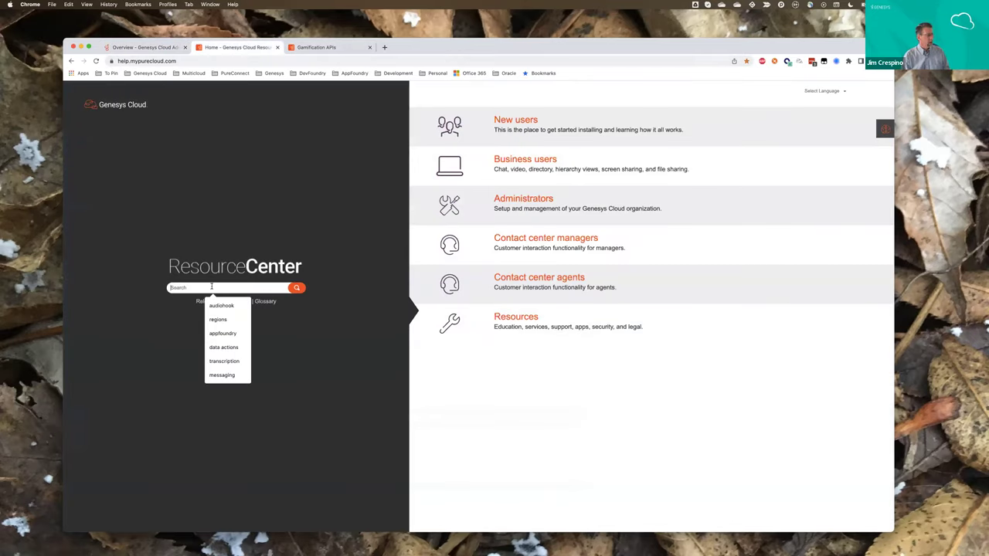
type("gamification")
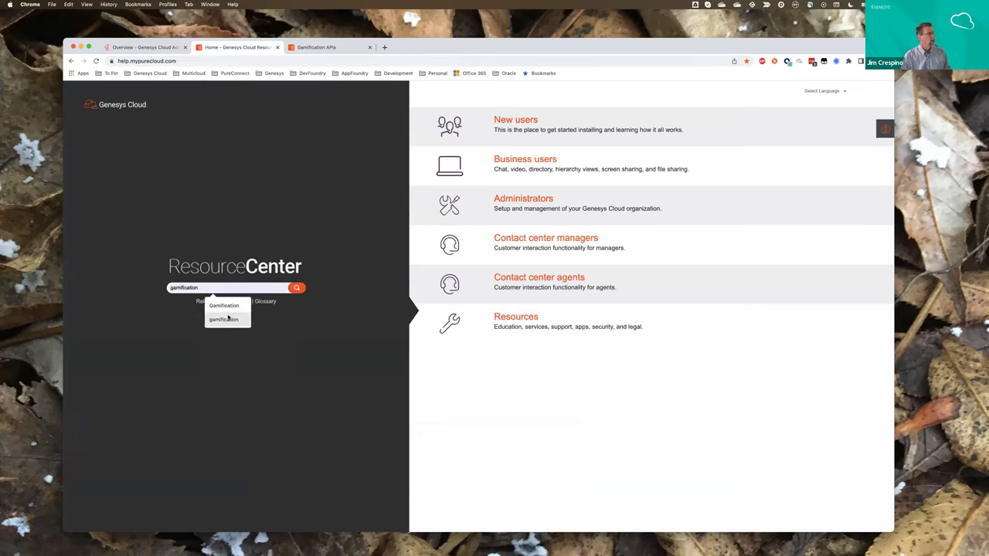
left_click(223, 318)
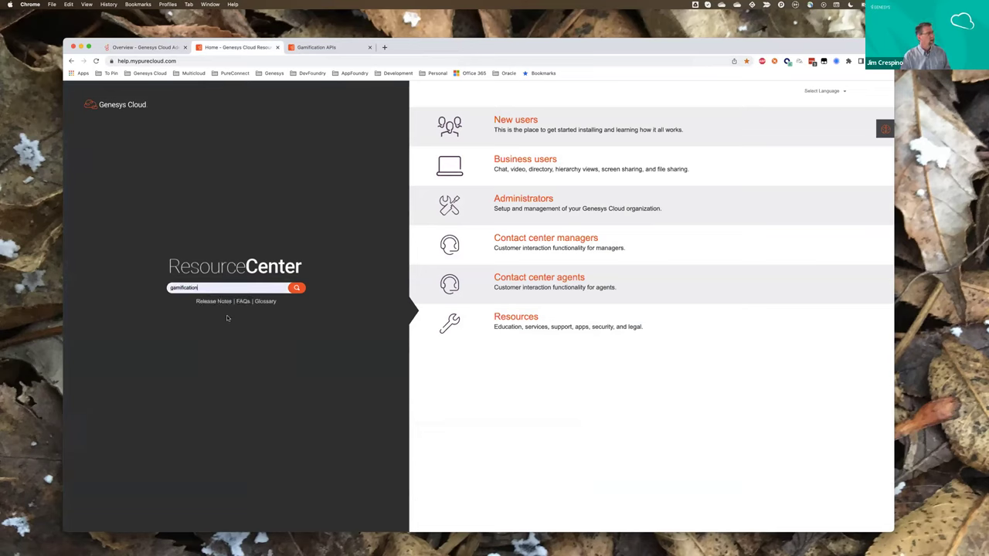
left_click(297, 288)
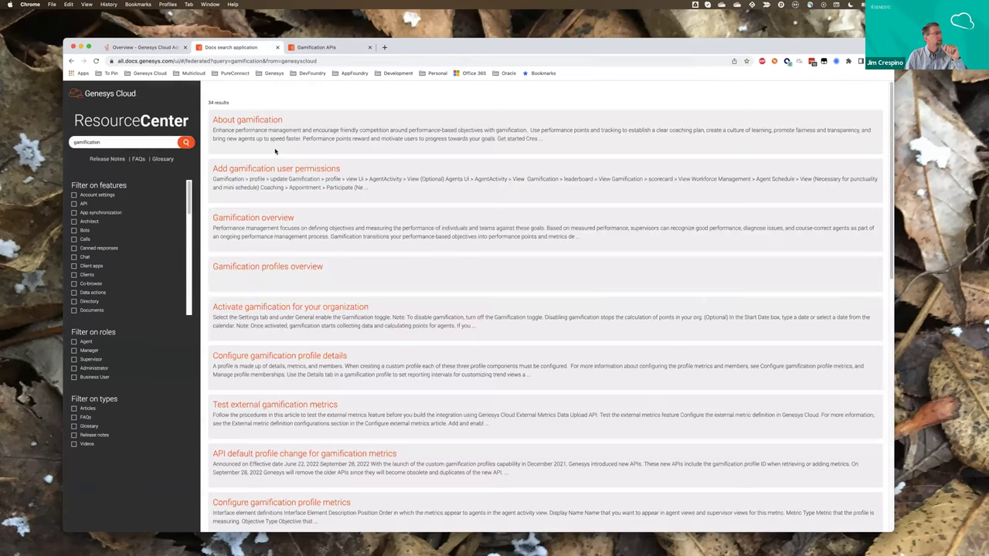
Open the About gamification article and read its linked guide on configuring external metrics for performance scorecards.
left_click(260, 122)
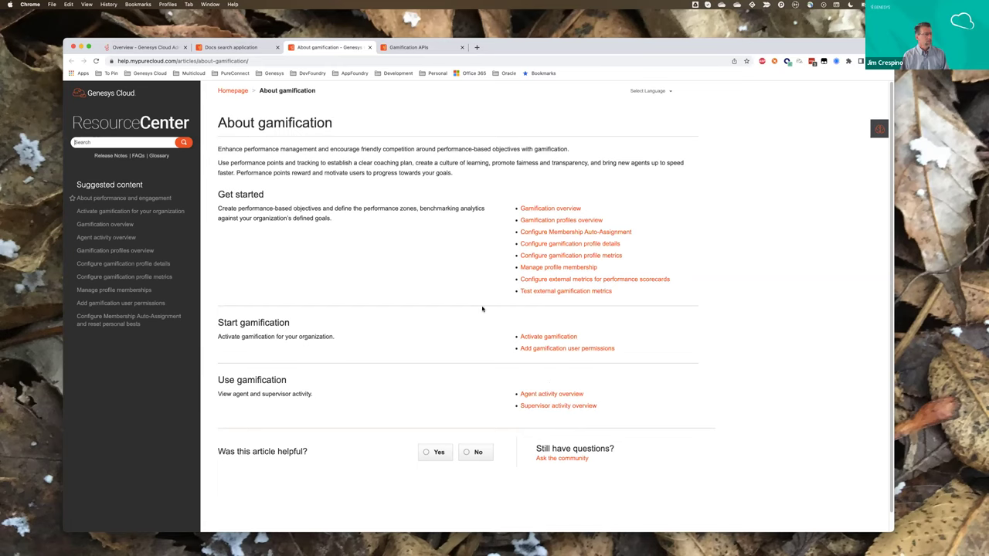
left_click(566, 279)
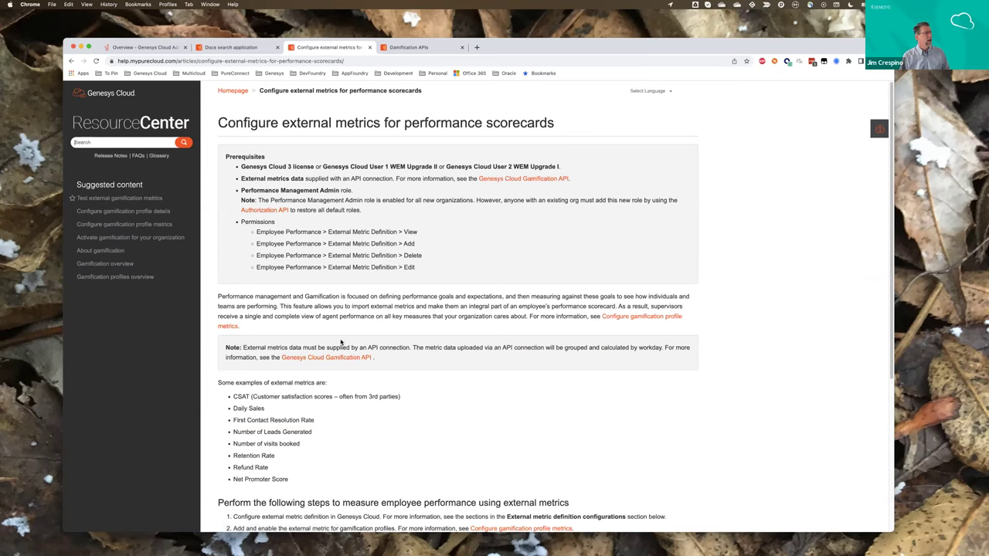
scroll(341, 342, "down", 1)
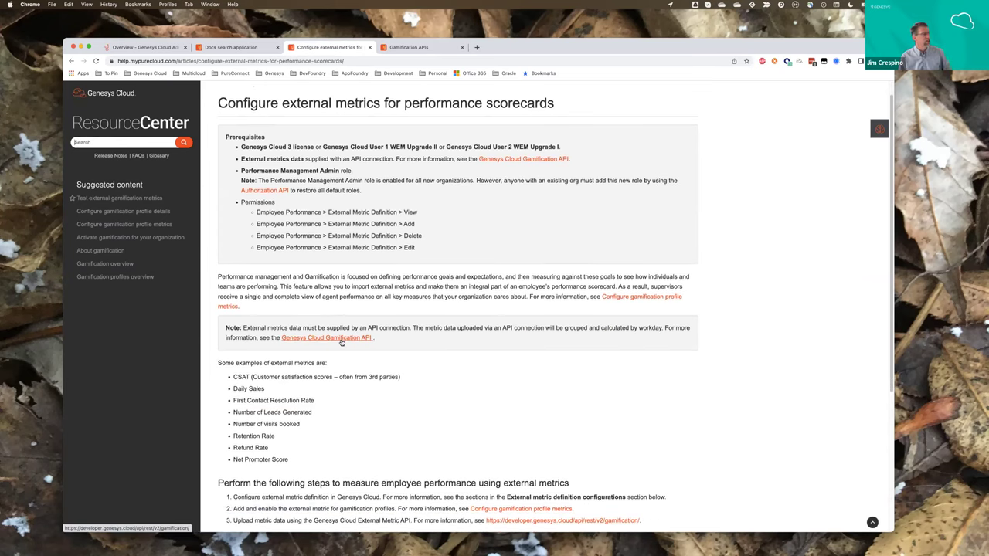
scroll(340, 342, "up", 1)
scroll(347, 325, "down", 2)
scroll(352, 297, "up", 2)
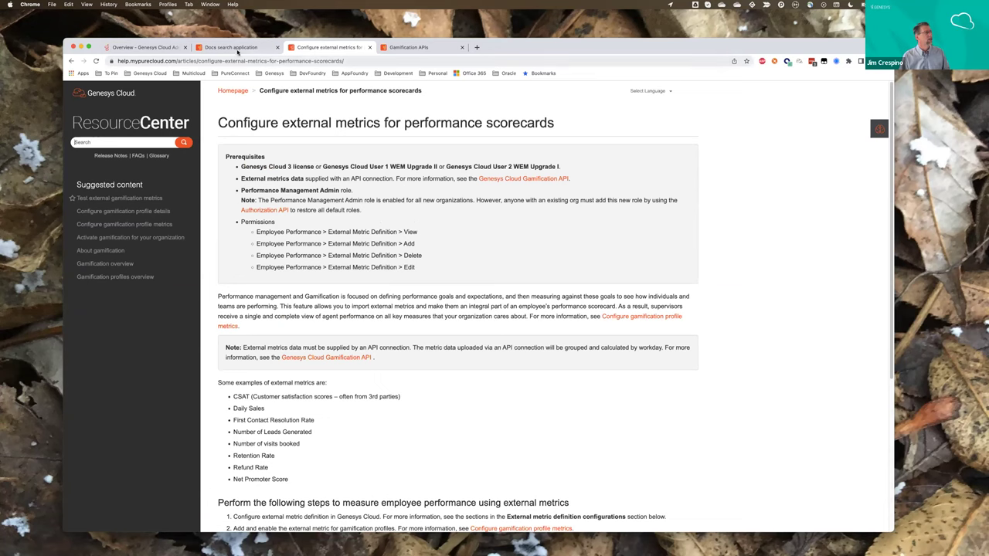
Return to Genesys Cloud Admin and view the external metric definitions for Facebook Likes (External) and TikTok Views (External).
left_click(173, 47)
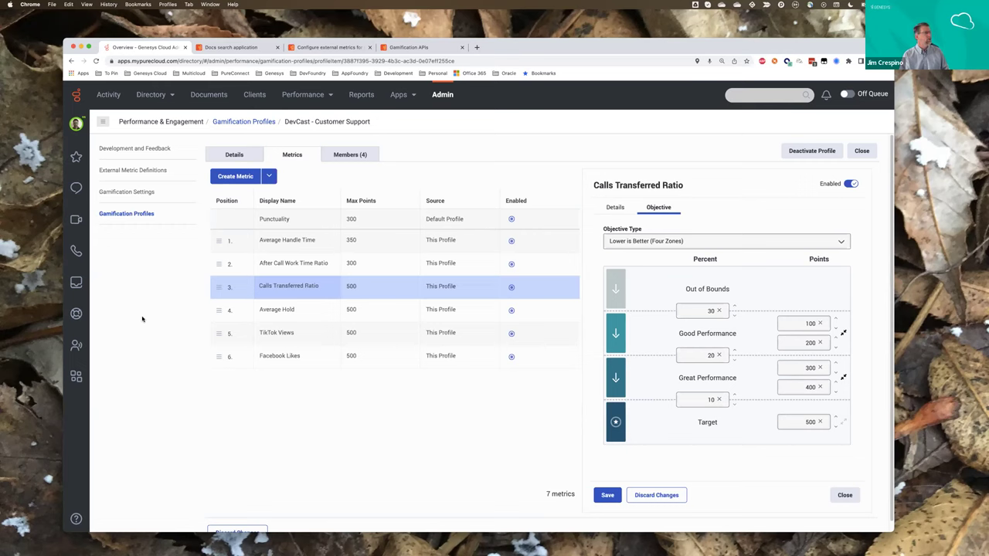
left_click(125, 173)
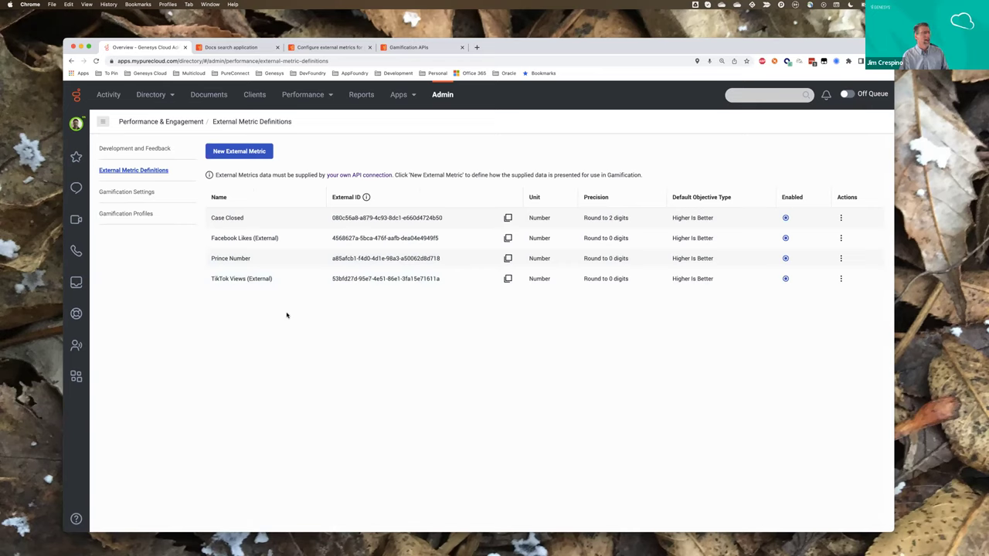
left_click(243, 238)
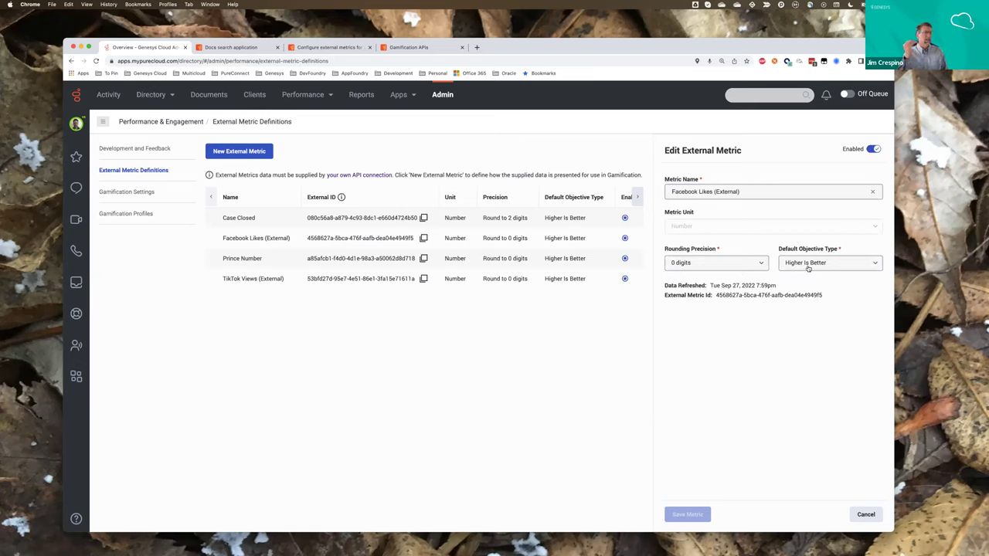
left_click(275, 282)
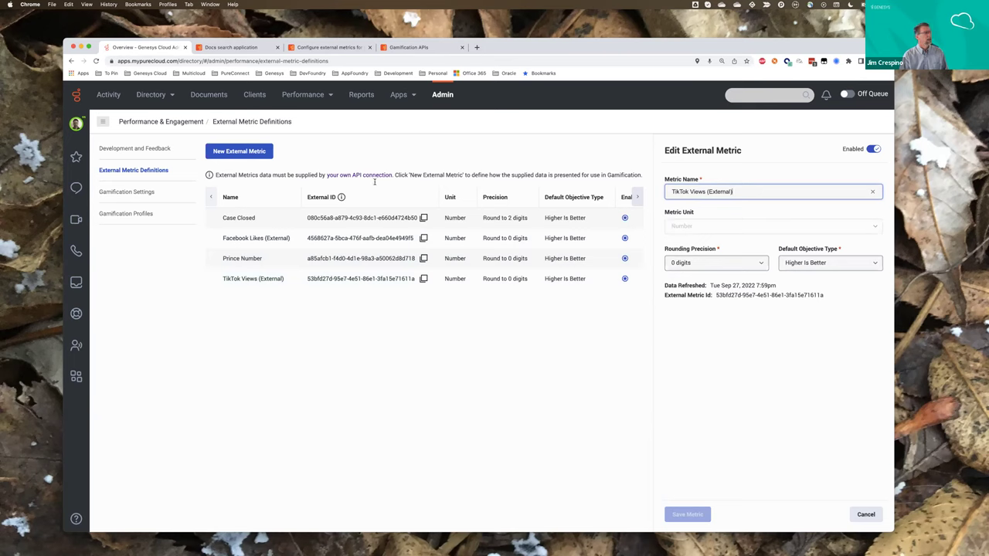
Draft an external metric named My Metric with unit Number and default objective type Target Area, viewing the rounding precision options without saving.
left_click(245, 153)
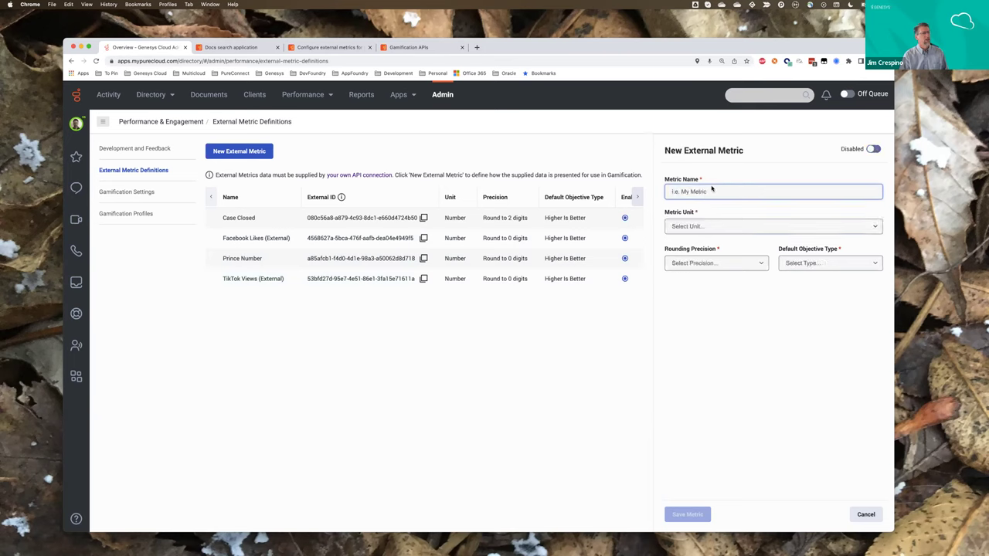
type("My Metric")
left_click(738, 228)
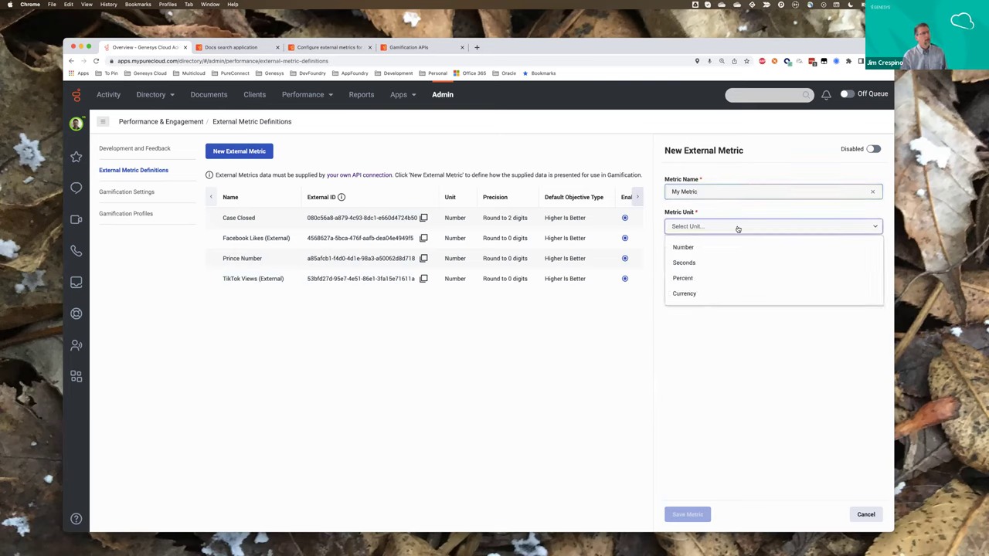
left_click(692, 247)
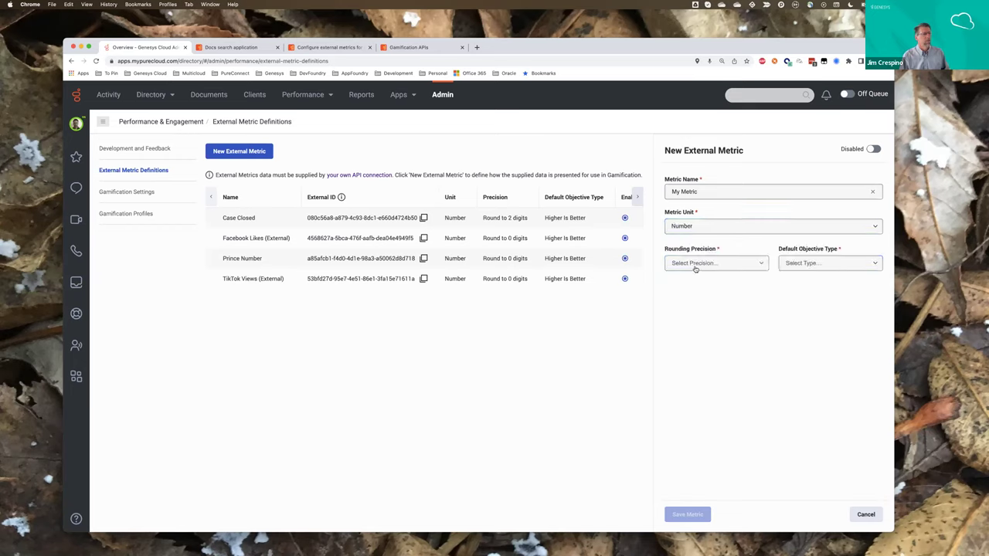
left_click(696, 266)
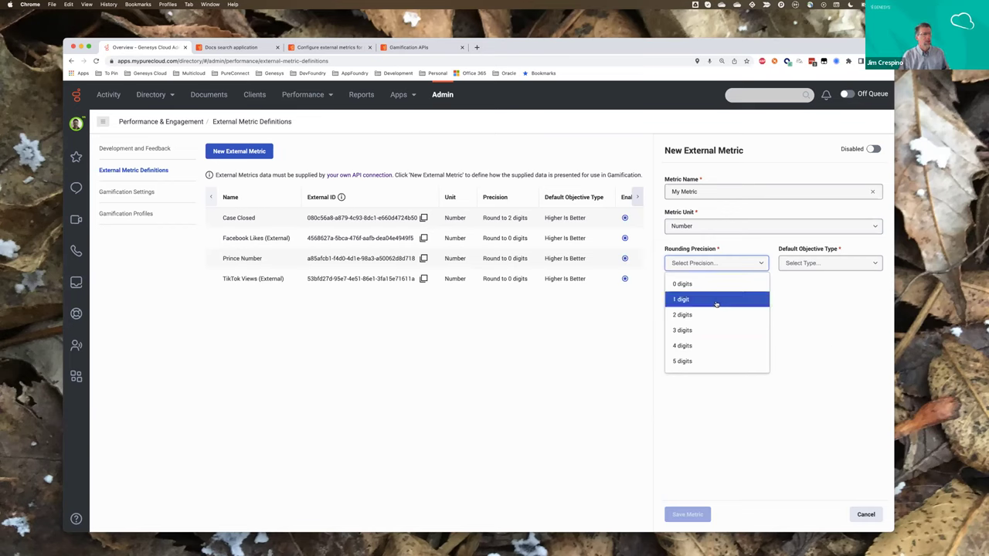
left_click(830, 314)
left_click(816, 265)
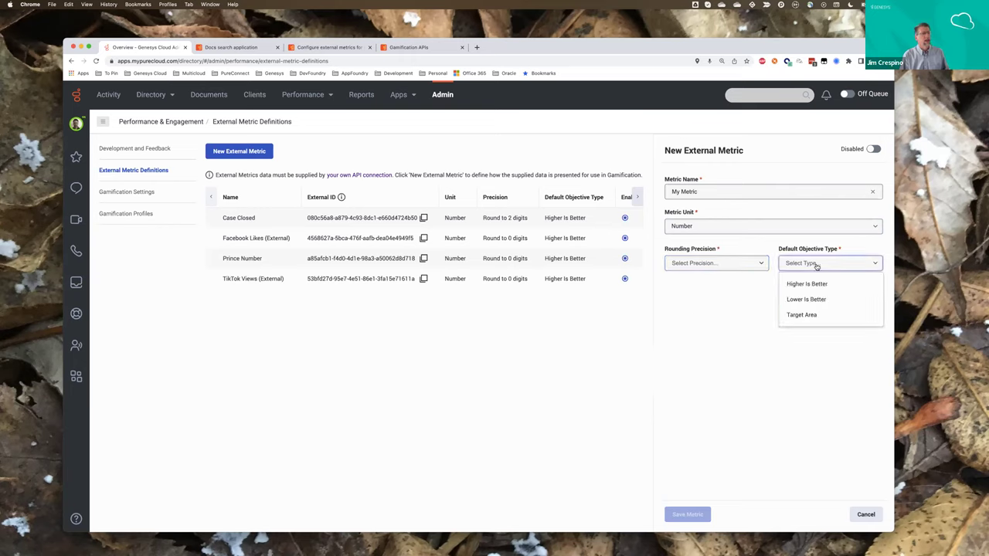
left_click(807, 316)
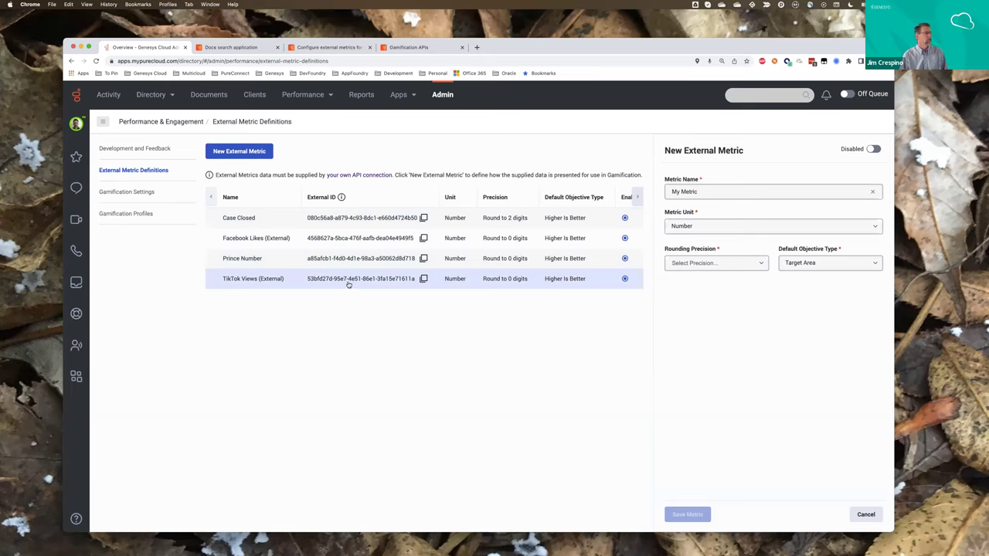
Open the DevCast - Customer Support gamification profile and view its metrics.
left_click(124, 217)
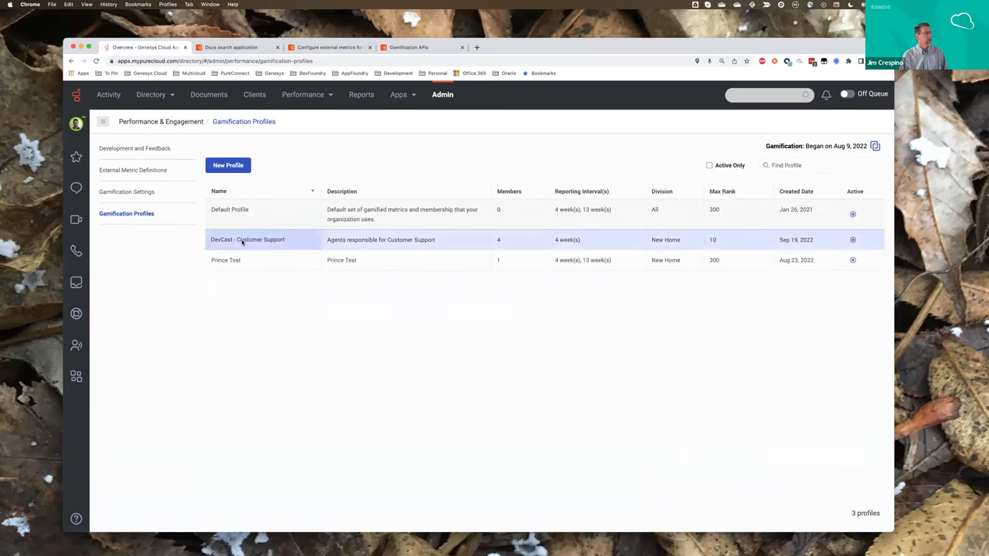
left_click(242, 240)
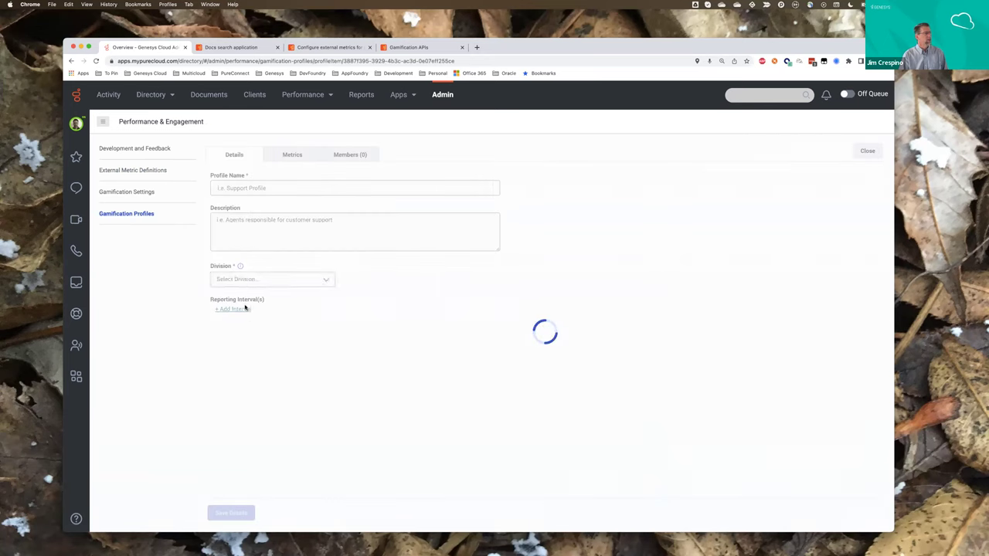
left_click(292, 155)
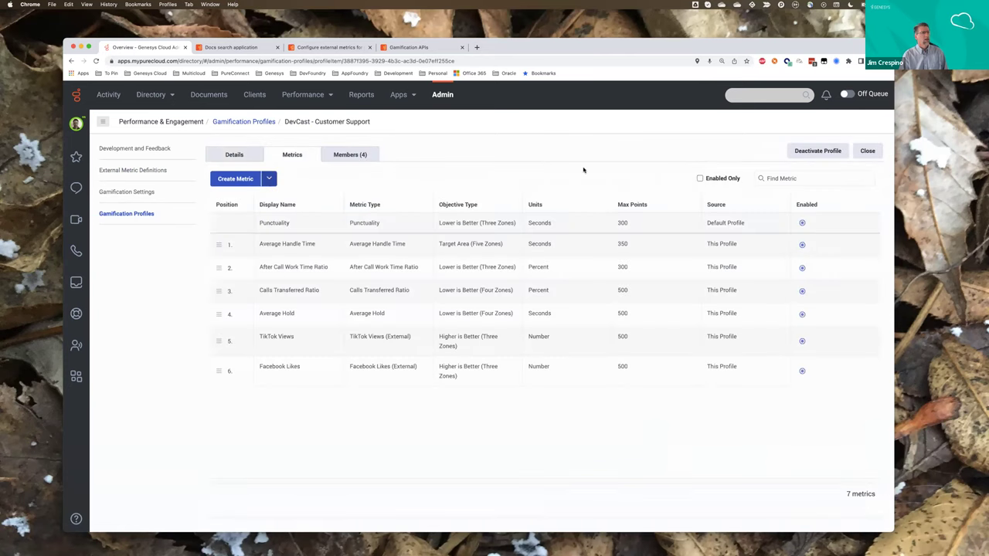
Draft a new metric in the profile with metric type Facebook Likes (External) and display name FB Likes.
left_click(258, 183)
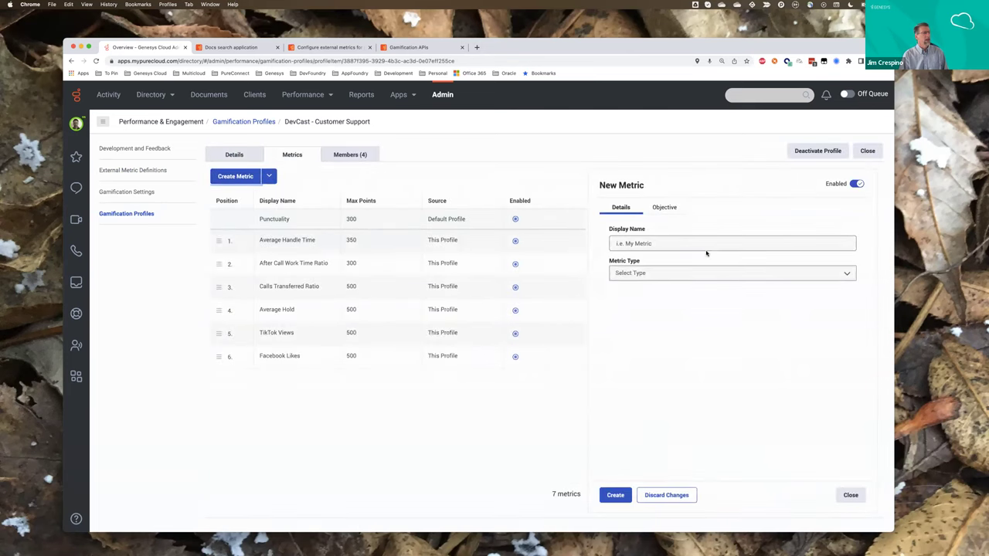
left_click(643, 277)
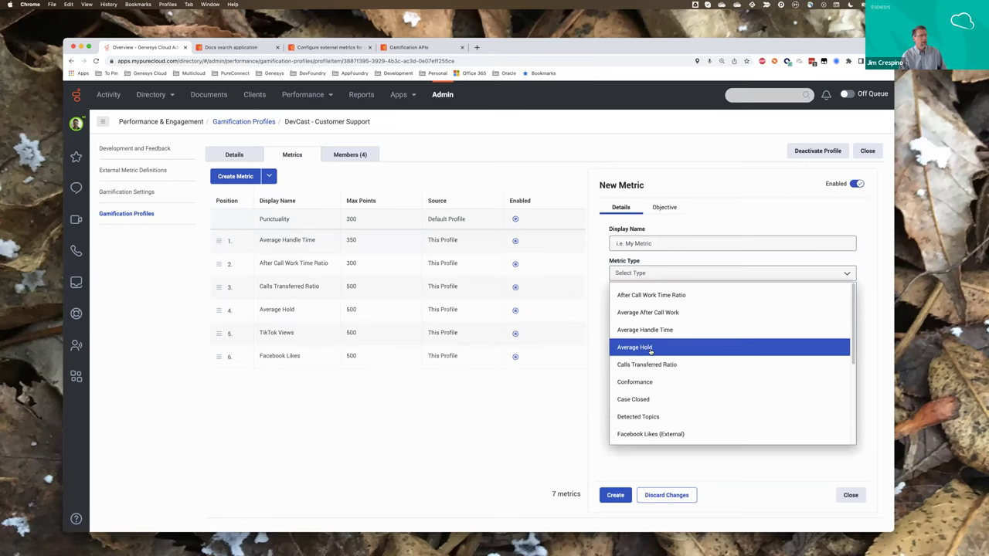
scroll(650, 352, "down", 1)
scroll(651, 352, "down", 2)
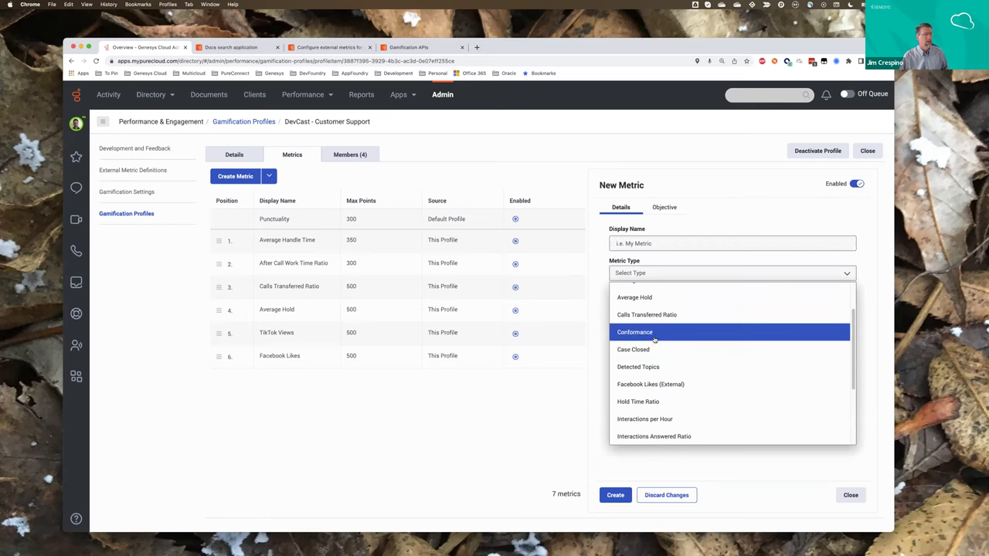
scroll(645, 347, "down", 1)
scroll(645, 348, "down", 1)
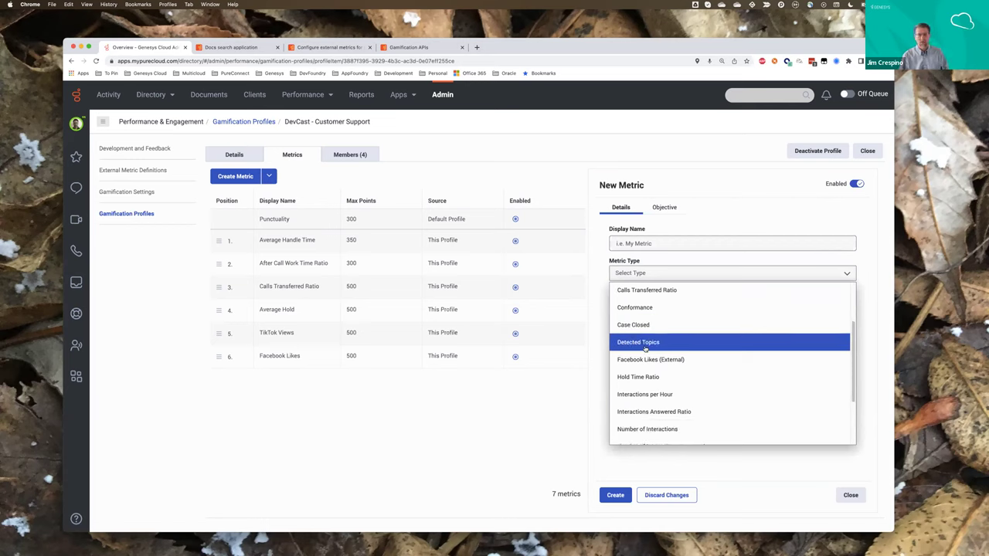
scroll(645, 349, "down", 2)
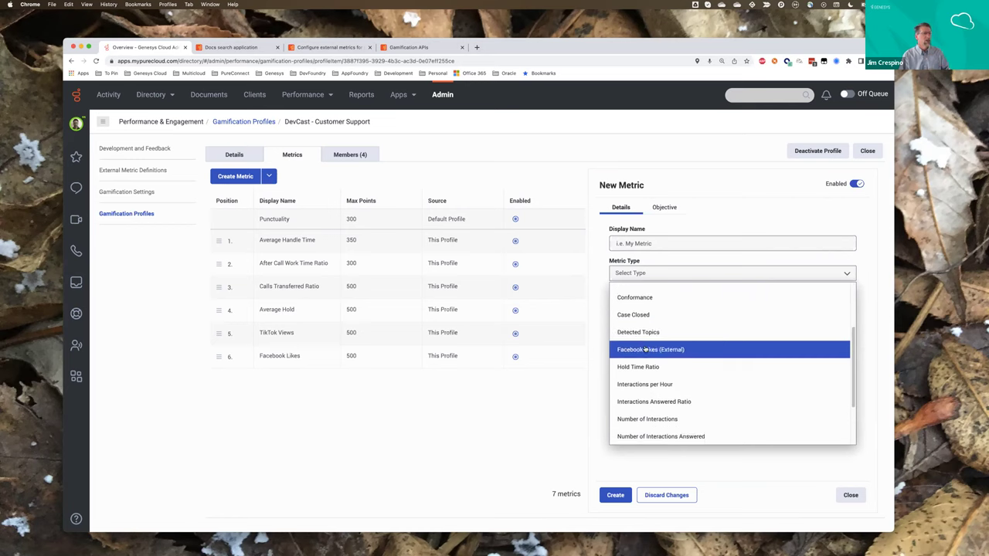
scroll(645, 349, "down", 2)
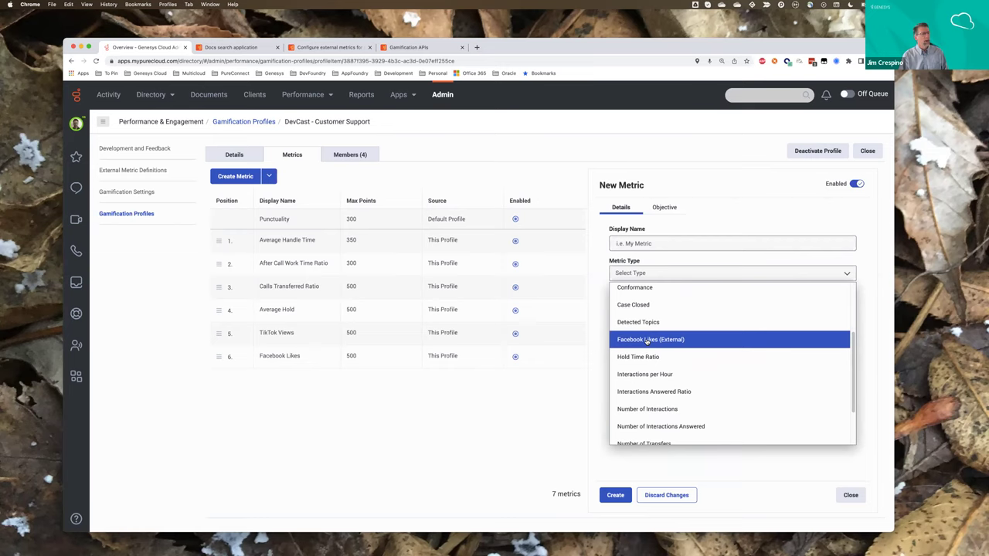
left_click(647, 341)
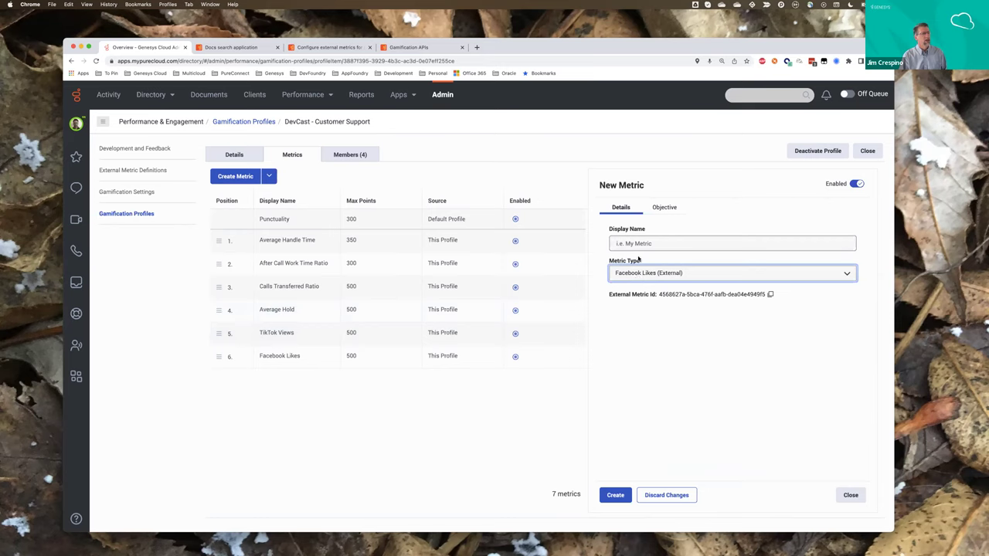
left_click(641, 245)
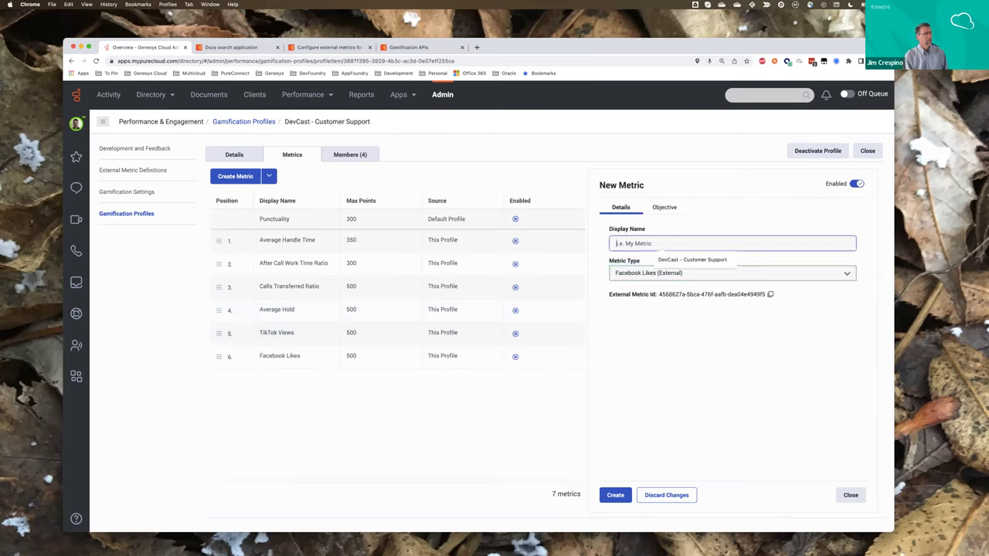
type("FB Likes")
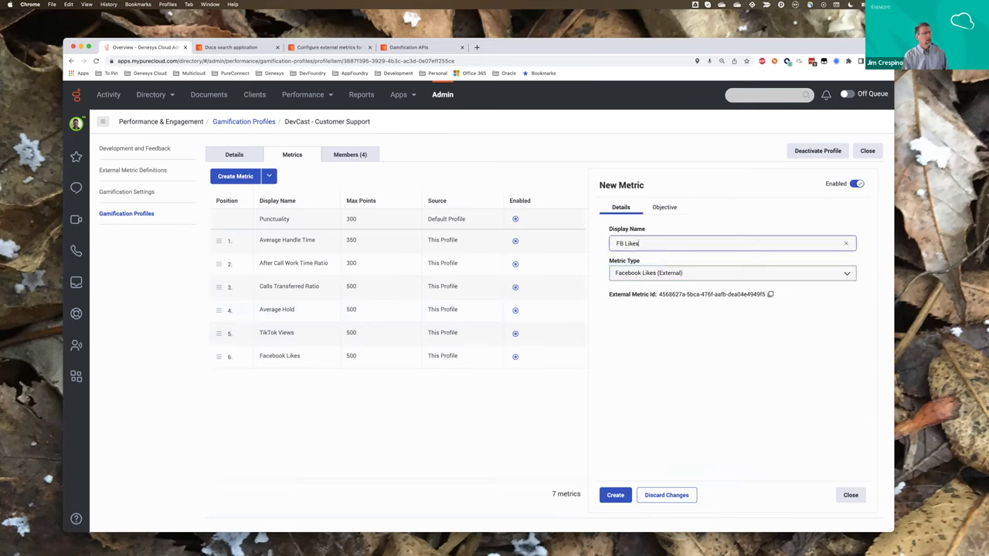
Set the draft metric's objective thresholds to 1000 for Target and 100 for Out of Bounds, with 1000 Target points and 500 upper Good Performance points.
left_click(660, 209)
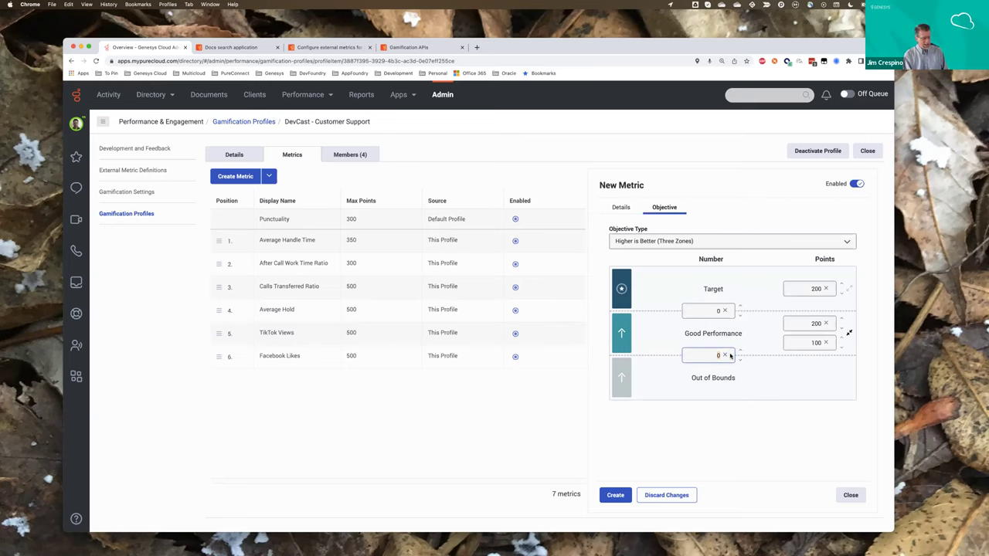
type("100")
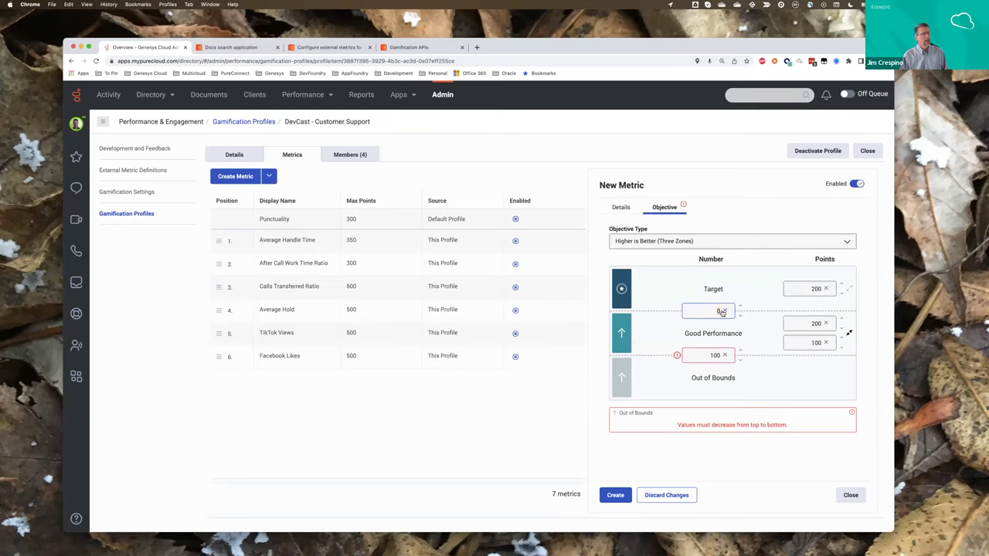
left_click(722, 311)
type("1000")
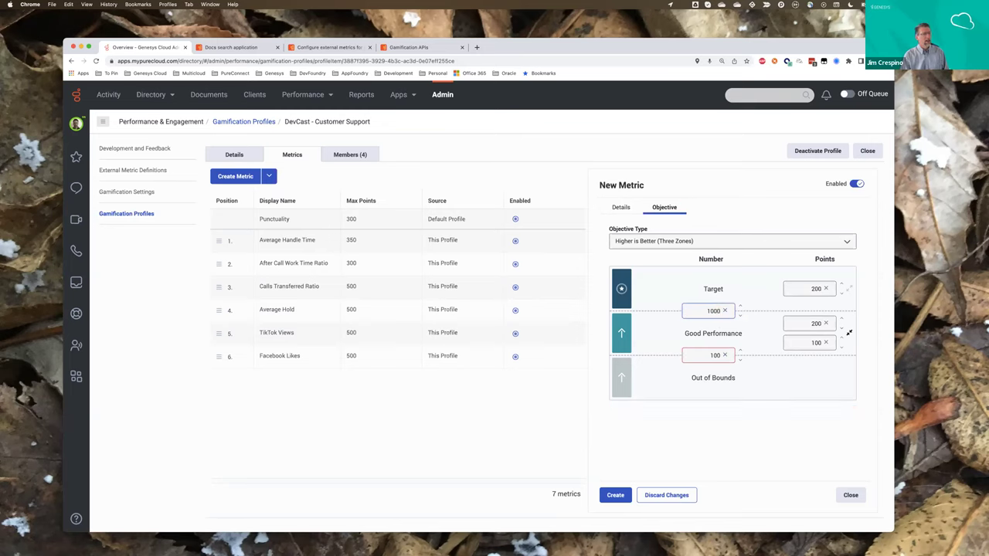
left_click_drag(802, 288, 826, 289)
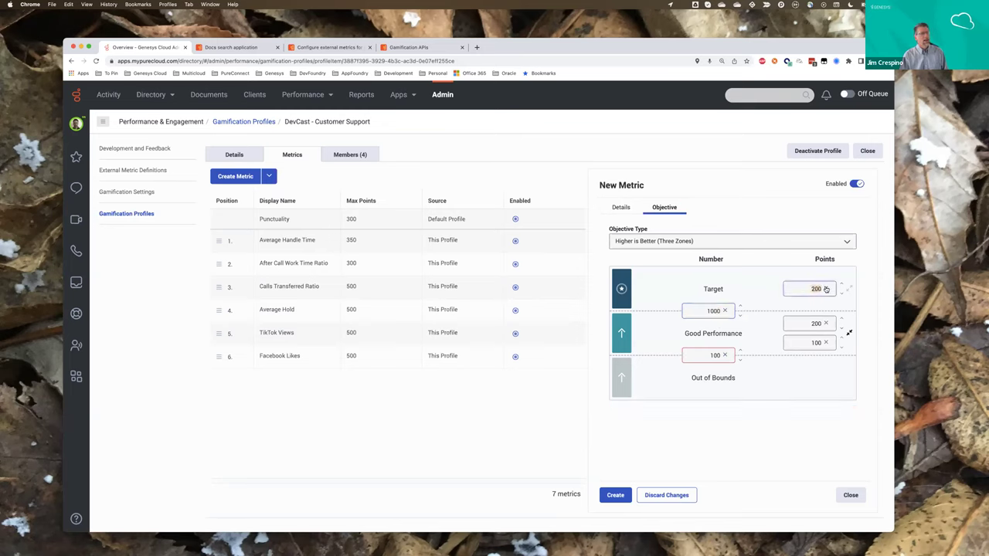
type("1000")
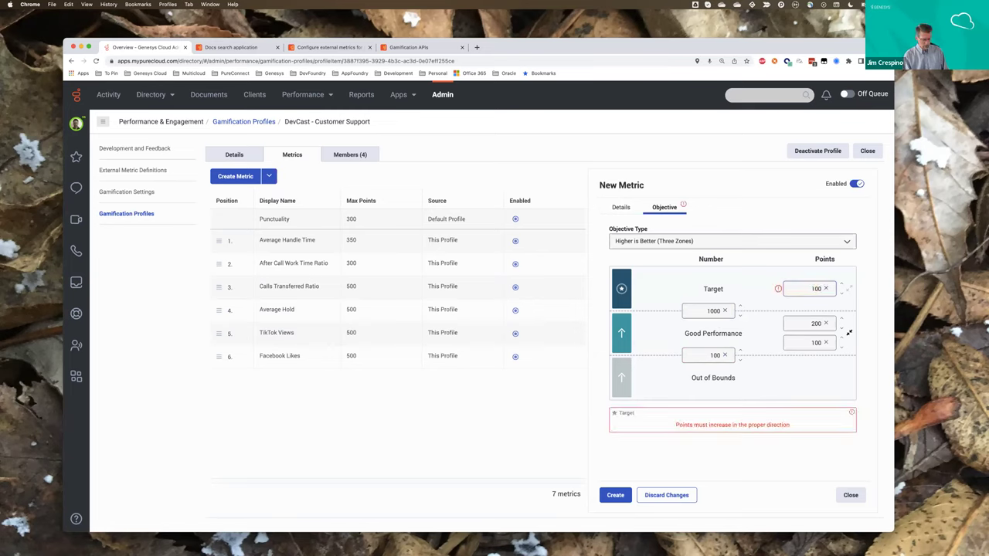
left_click(807, 323)
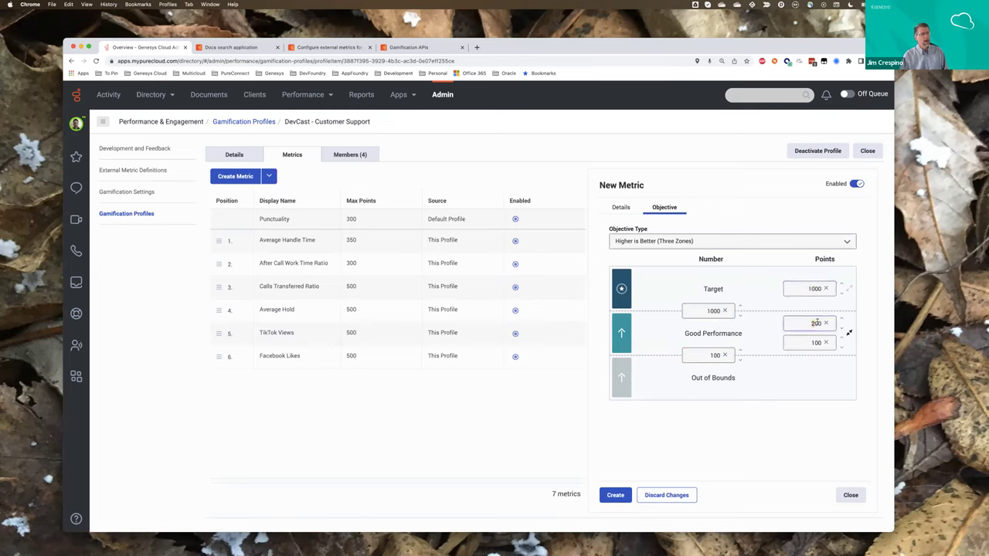
type("500")
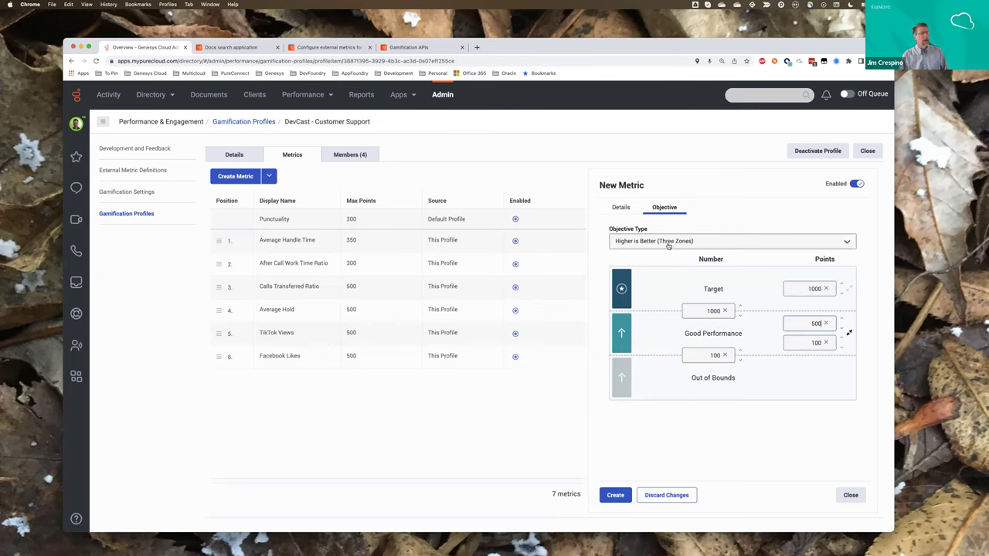
Close the draft metric without creating it and view the objective of the profile's existing Facebook Likes metric.
left_click(621, 208)
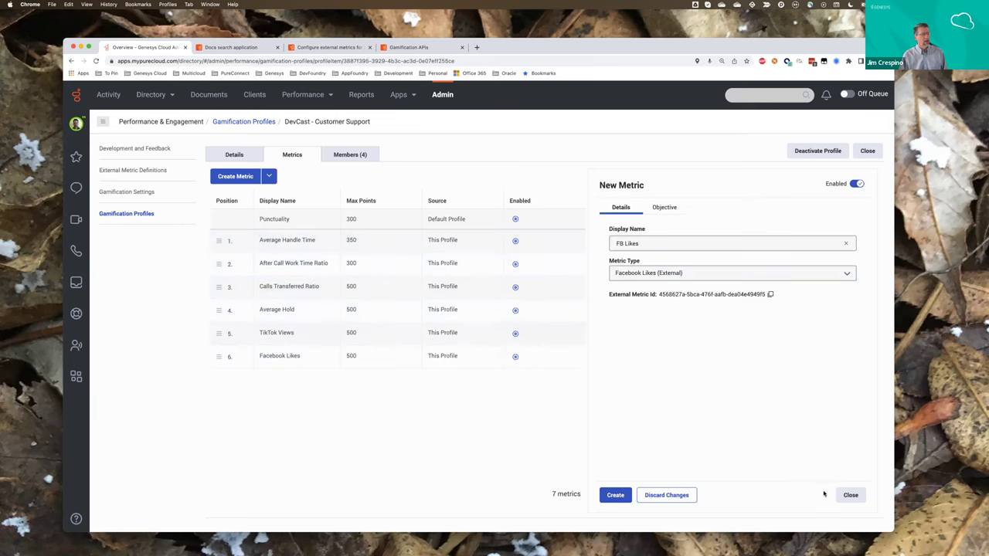
left_click(850, 495)
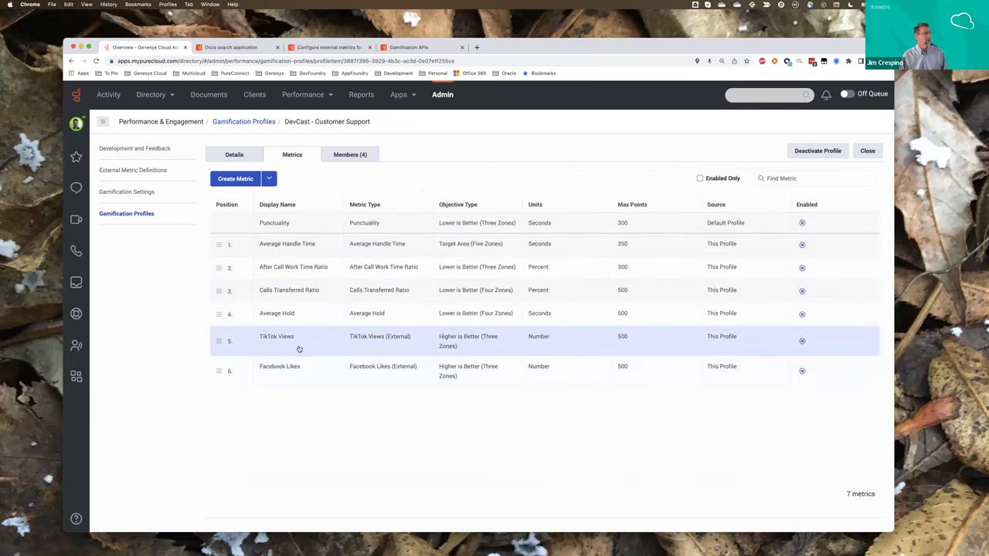
left_click(278, 370)
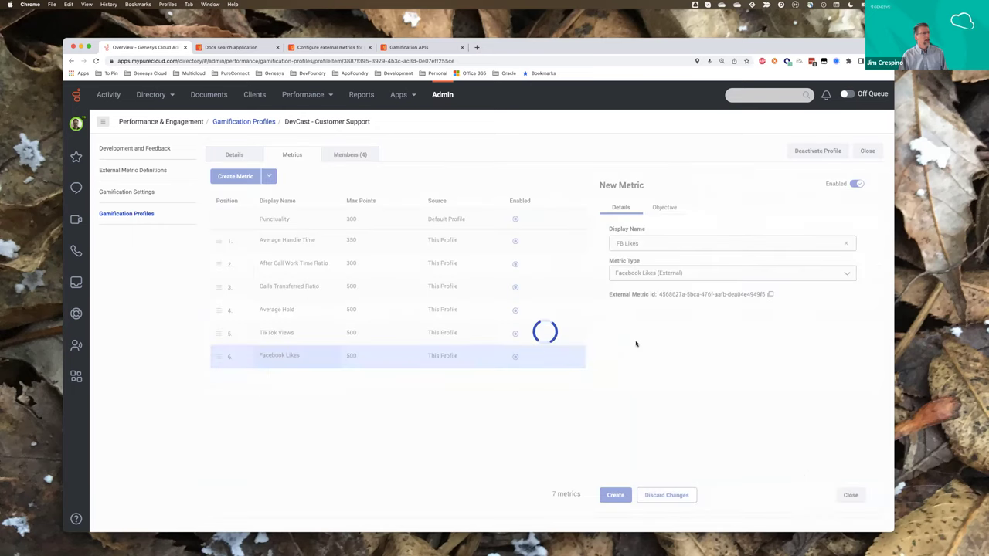
left_click(663, 207)
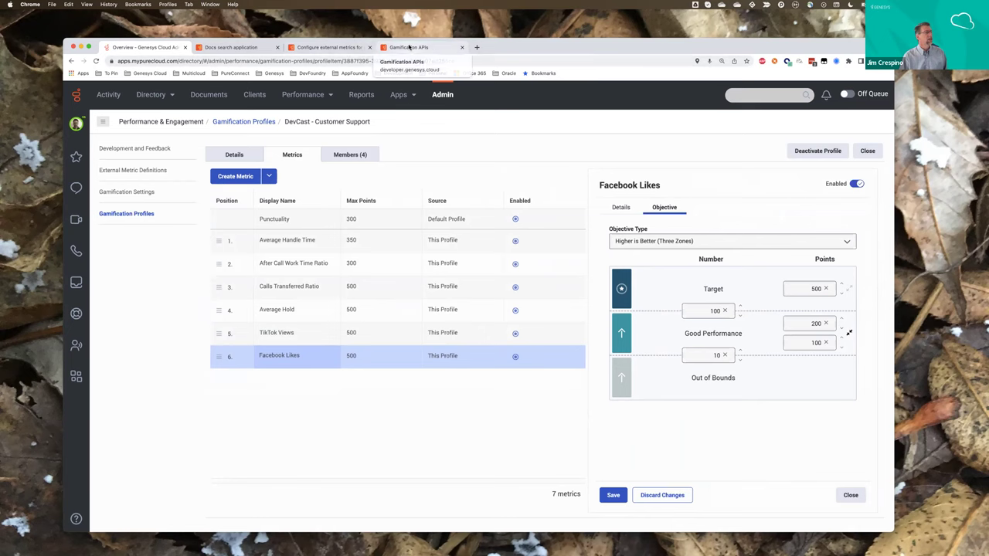
Switch to the Genesys Cloud Developer Center and enlarge the page zoom.
left_click(409, 49)
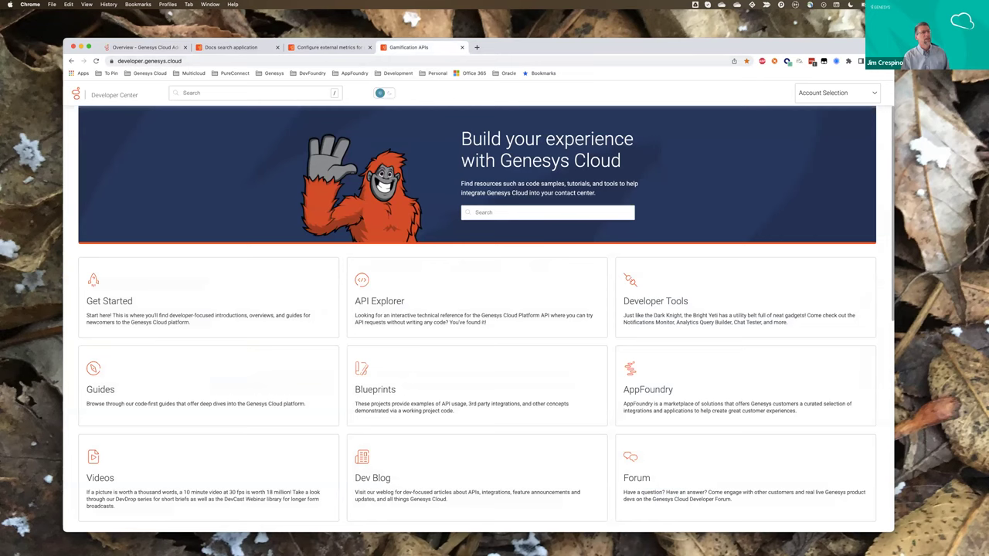
left_click(886, 61)
left_click(858, 144)
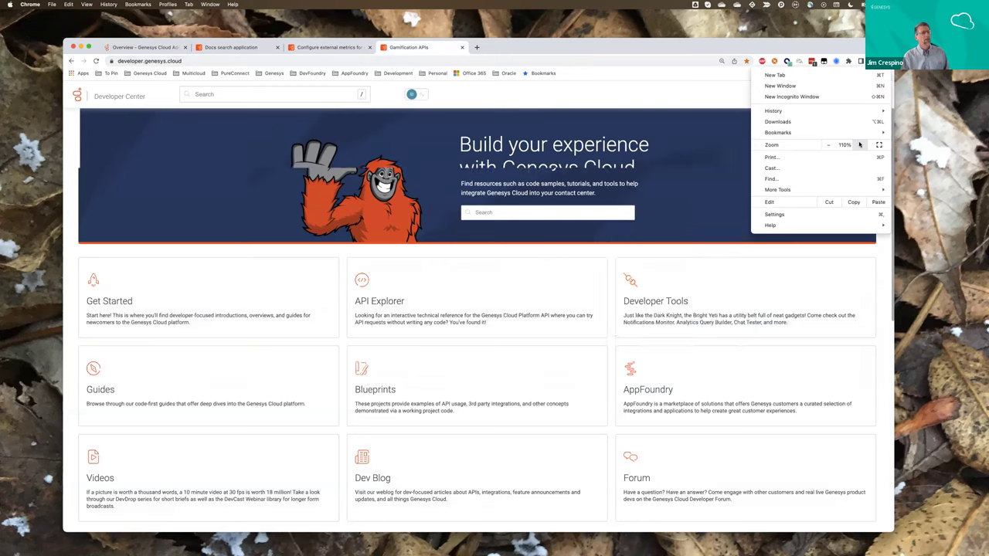
left_click(858, 145)
key("Escape")
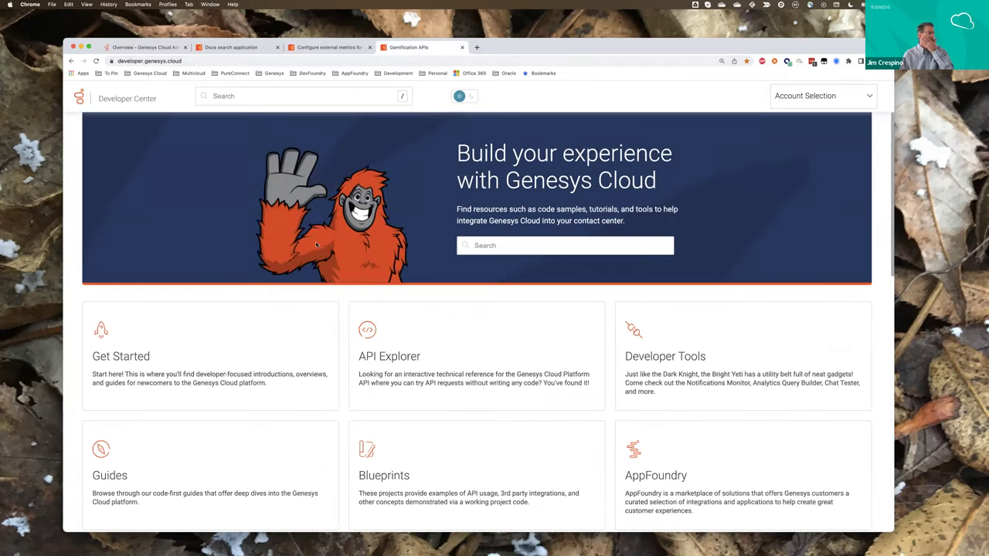
Open the Get Started documentation, collapse the Platform topic and expand Gamification under User & Agent Management.
left_click(133, 329)
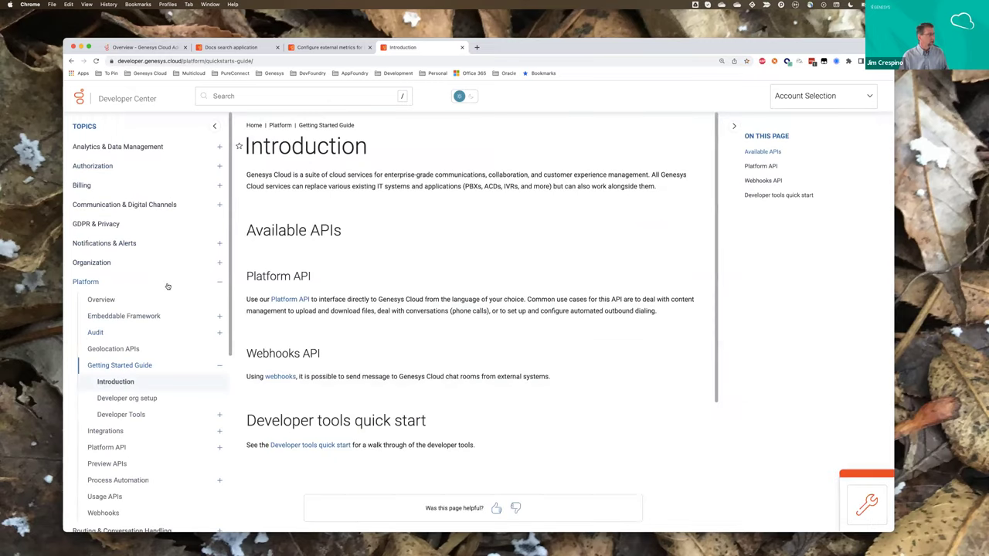
left_click(219, 282)
scroll(114, 210, "down", 1)
scroll(114, 210, "up", 1)
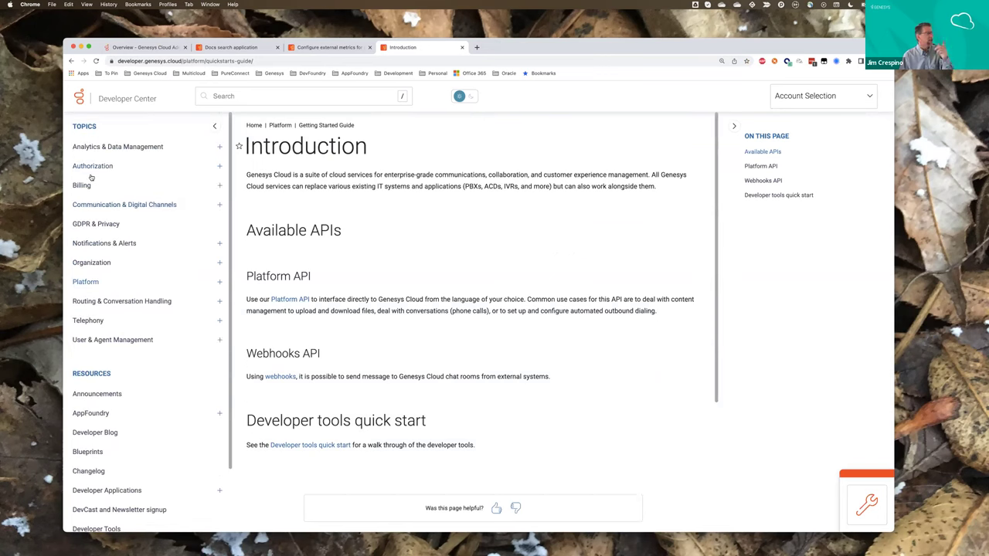
left_click(109, 341)
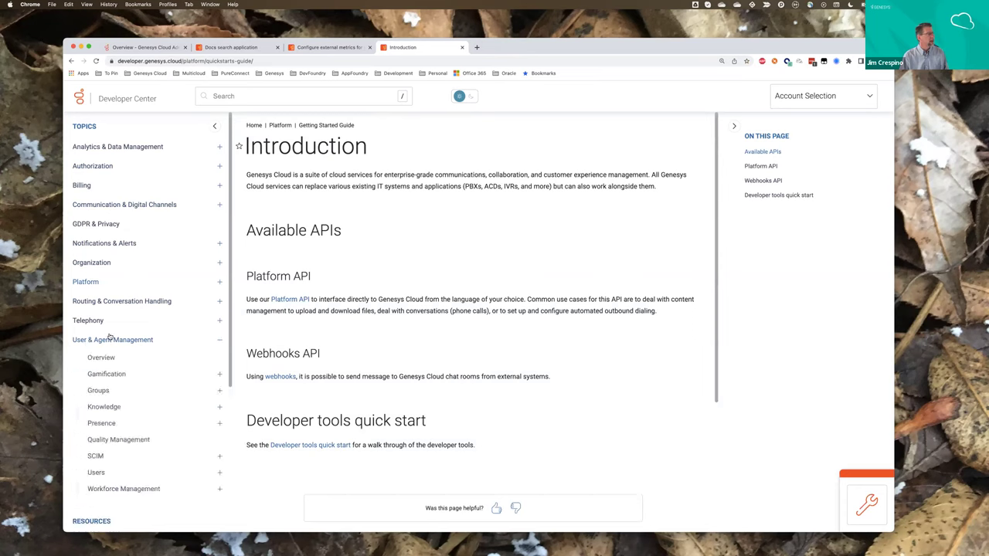
left_click(106, 376)
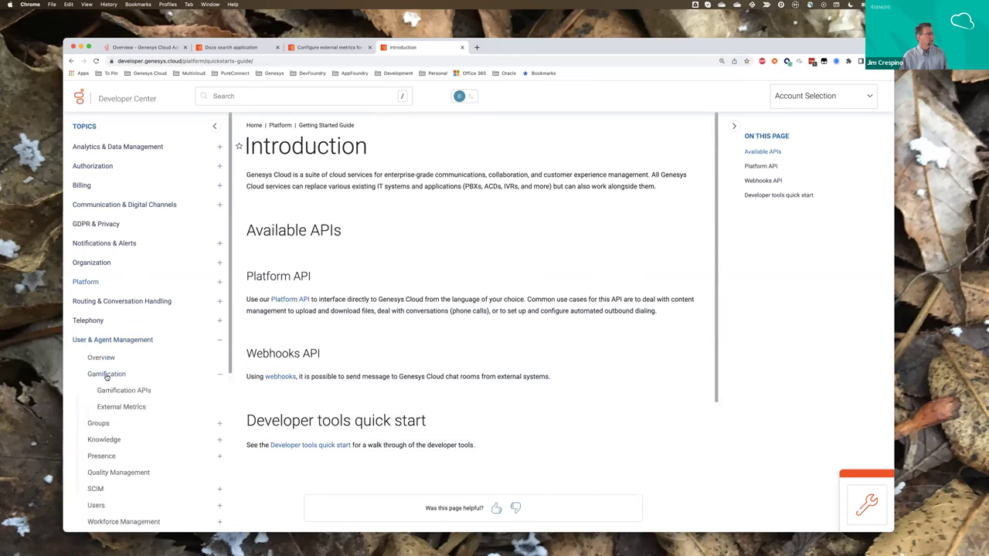
Search the Developer Center for "gamifi" and dismiss the search.
left_click(255, 96)
type("gamifi")
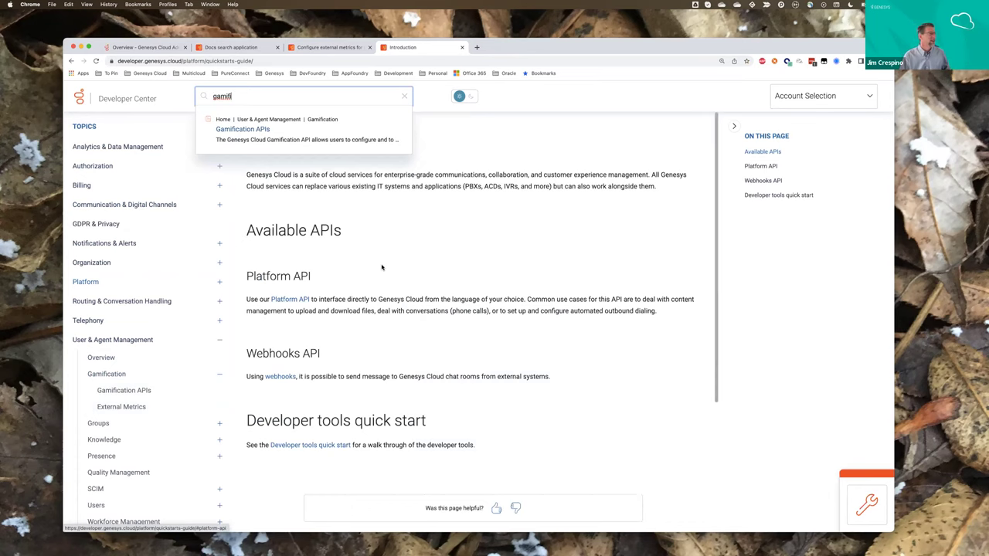
key("Escape")
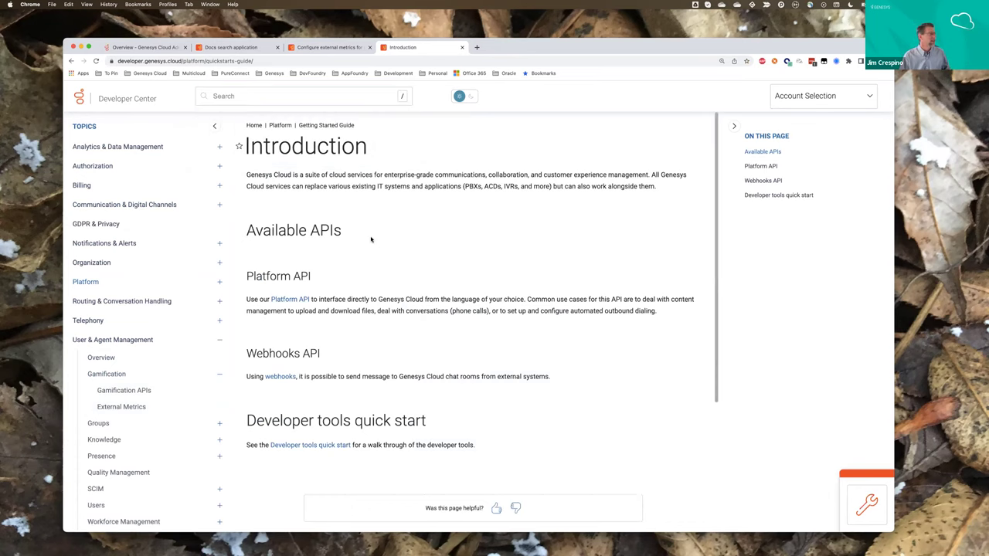
Open the Gamification APIs page and examine its general workflow and list of API resources.
left_click(124, 391)
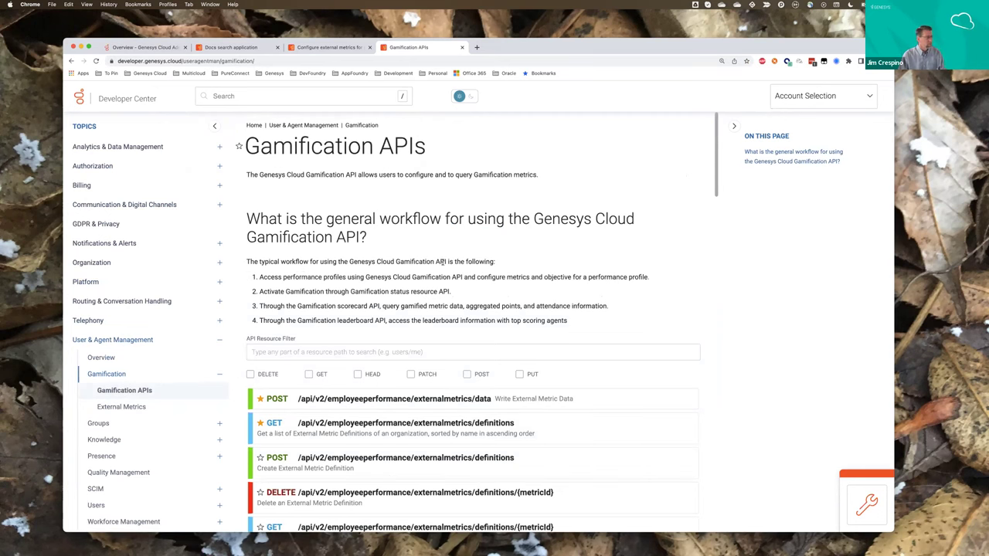
scroll(523, 320, "down", 3)
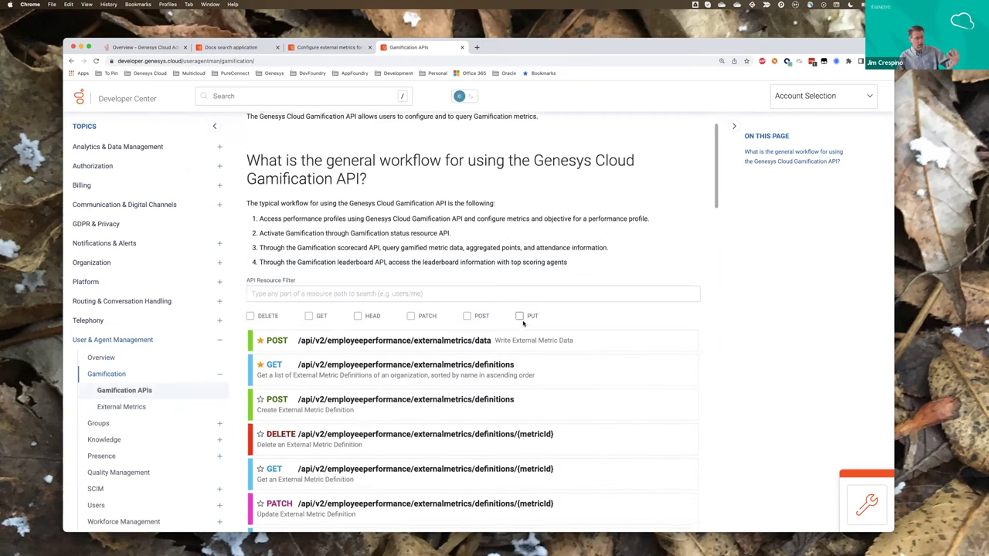
scroll(523, 323, "down", 5)
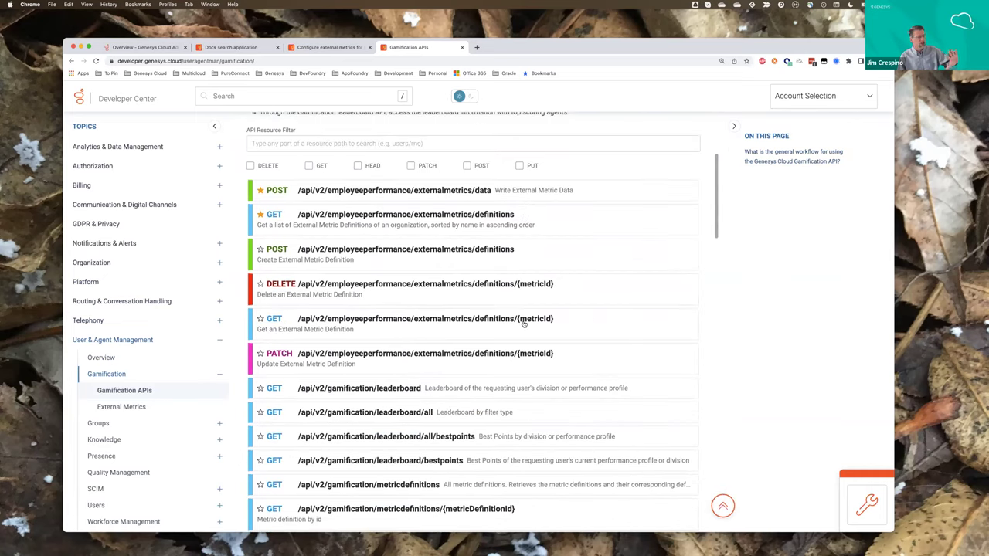
Examine the full list of Gamification API resources, from external metrics and leaderboards through profiles, scorecards, status and templates.
scroll(523, 325, "down", 3)
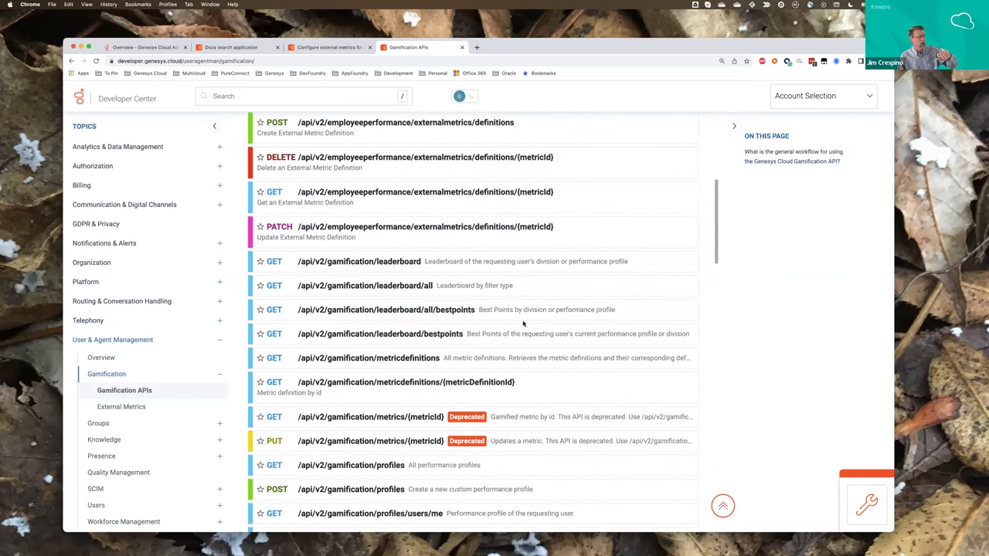
scroll(523, 323, "down", 3)
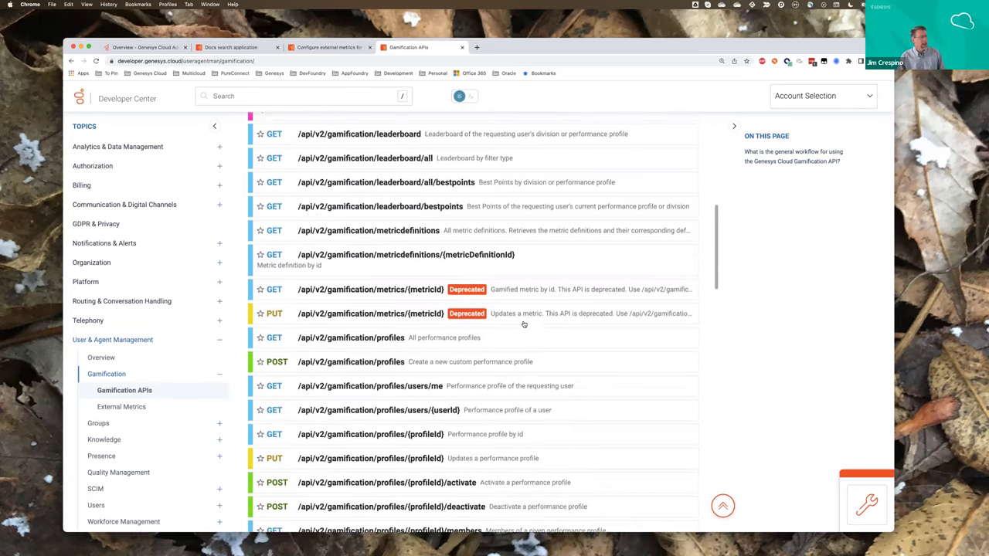
scroll(523, 323, "down", 5)
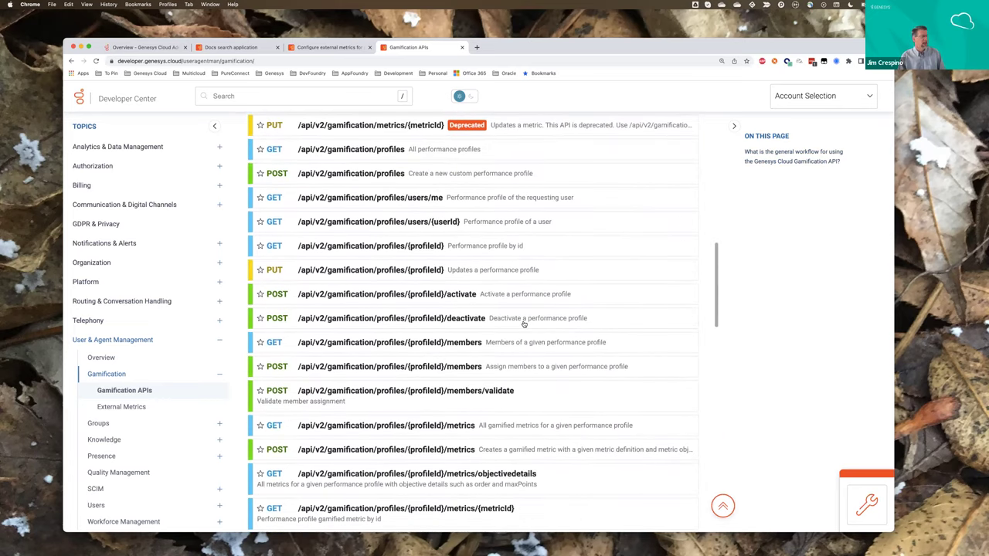
scroll(523, 324, "down", 6)
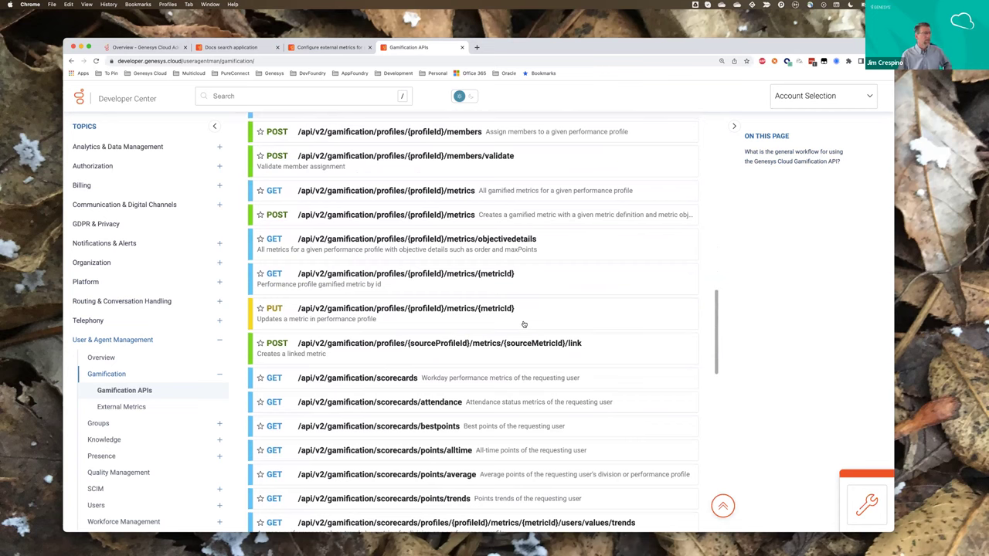
scroll(523, 323, "down", 3)
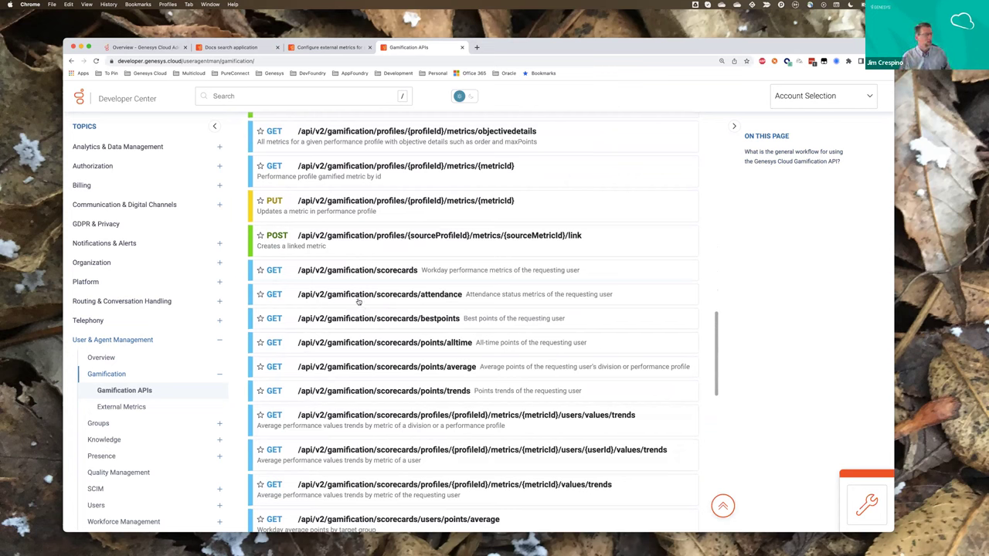
scroll(352, 350, "down", 5)
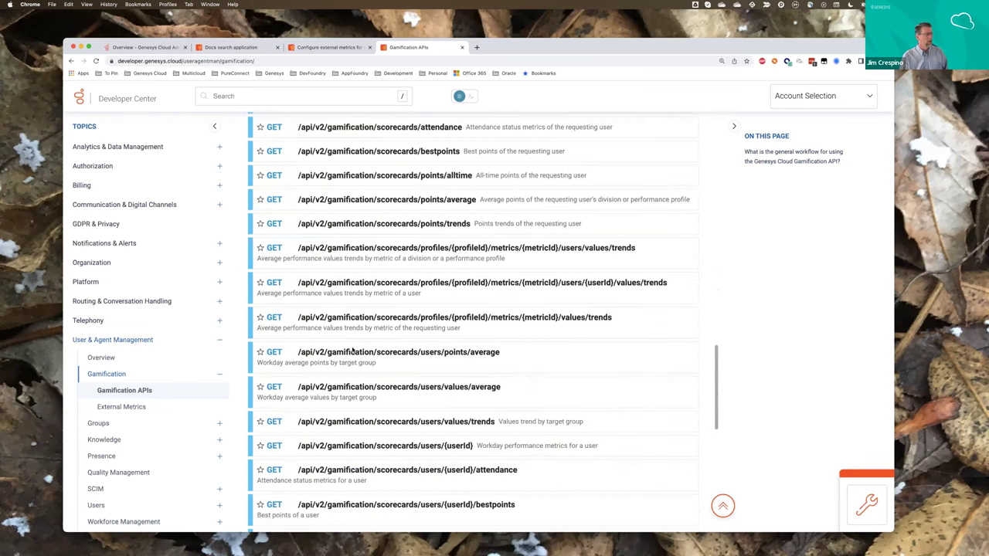
scroll(353, 350, "down", 10)
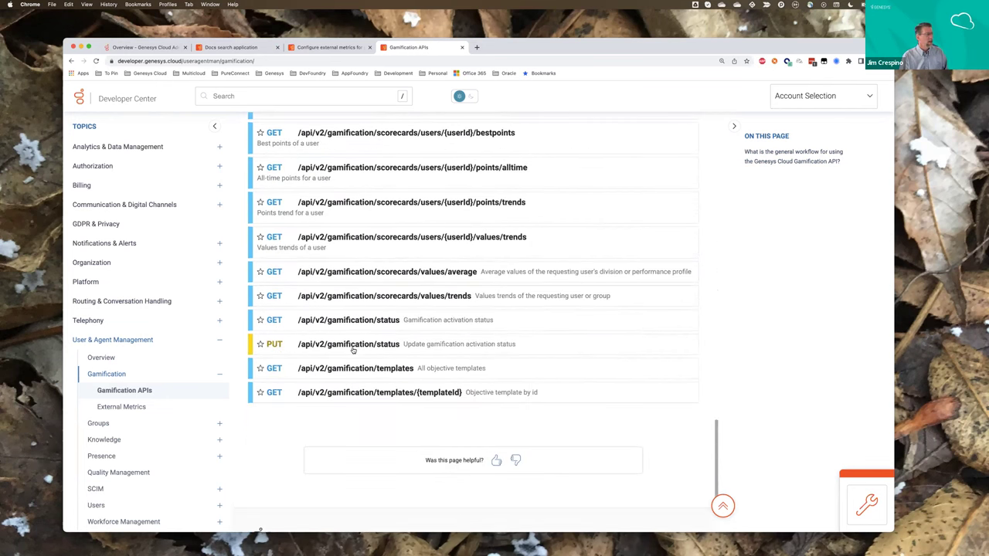
scroll(353, 350, "up", 20)
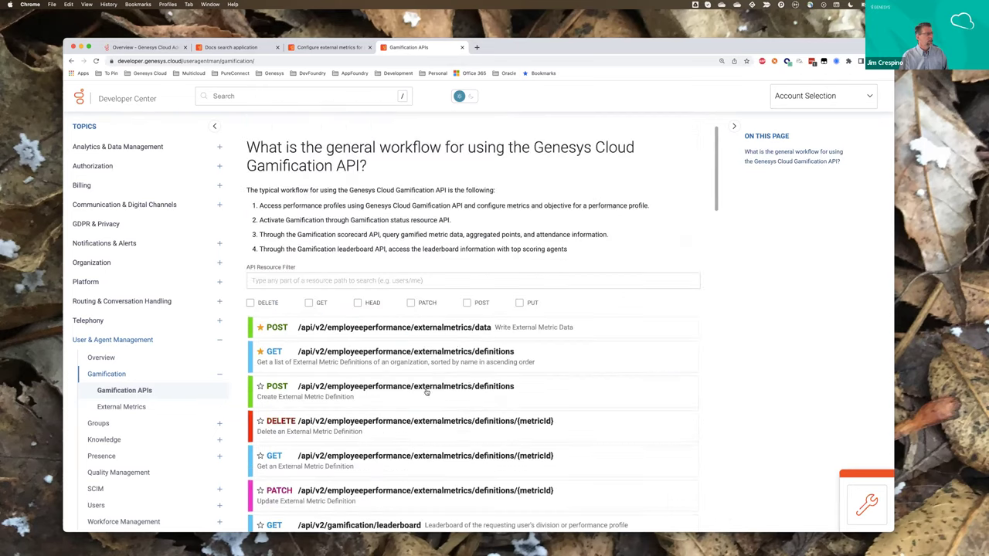
Filter the API resources by "externa" and review the matching external metrics endpoints.
left_click(404, 282)
type("externa")
scroll(486, 325, "down", 1)
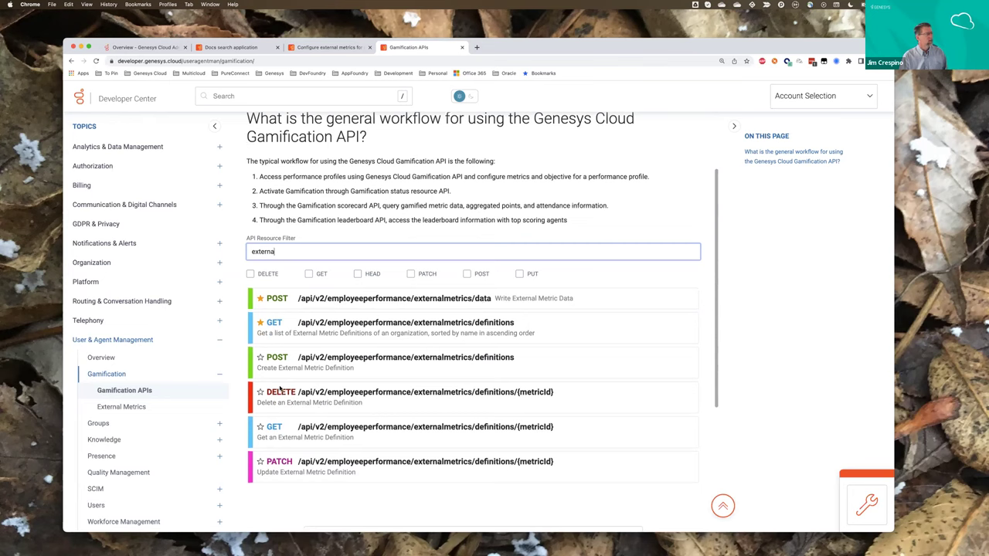
Open the External Metrics documentation page and read its Overview, Configuration and API Specification sections.
left_click(126, 407)
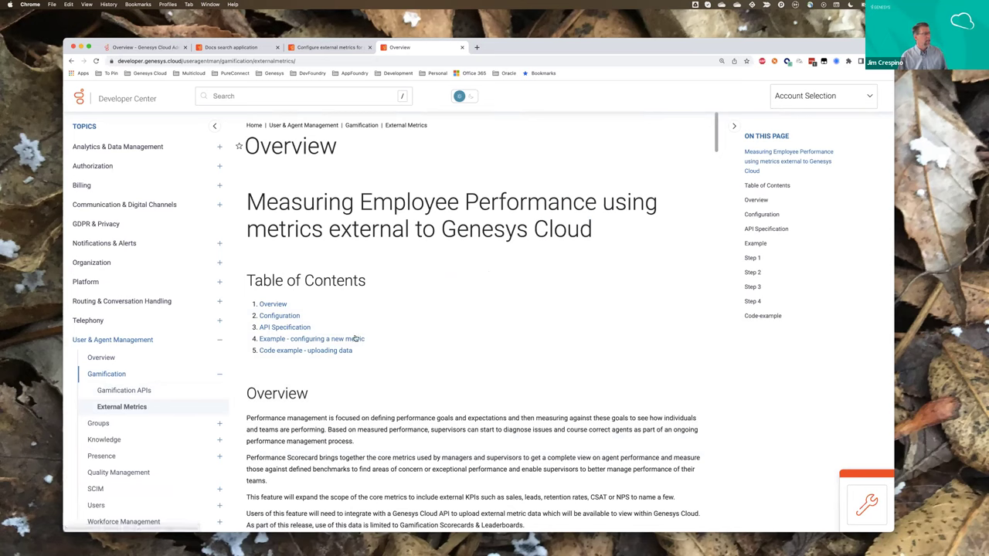
scroll(540, 278, "down", 3)
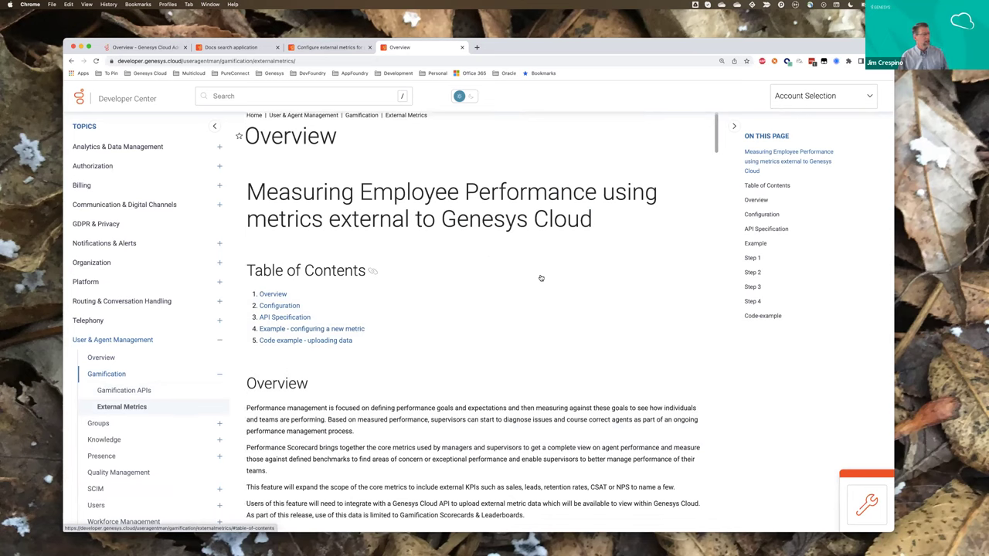
scroll(541, 278, "down", 5)
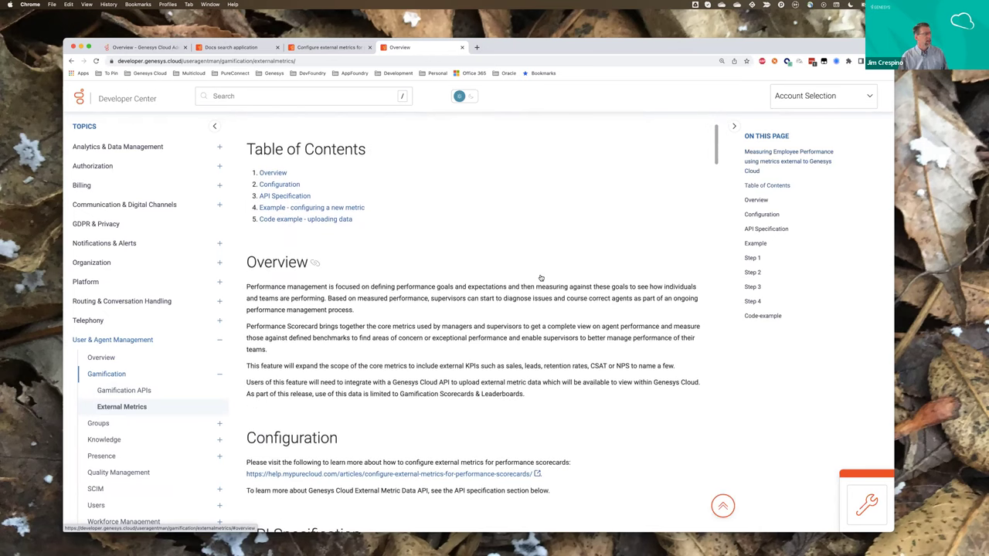
scroll(540, 280, "down", 1)
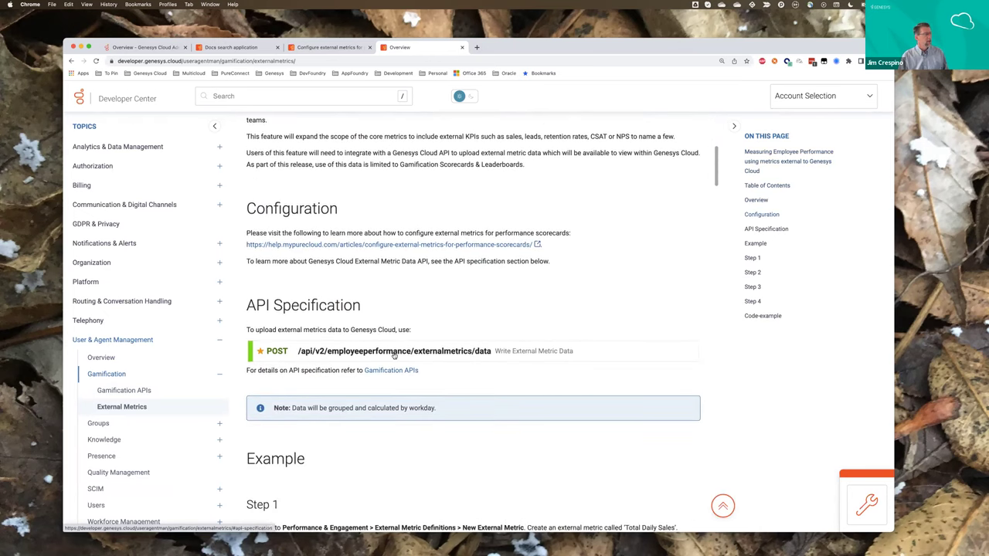
scroll(427, 302, "down", 2)
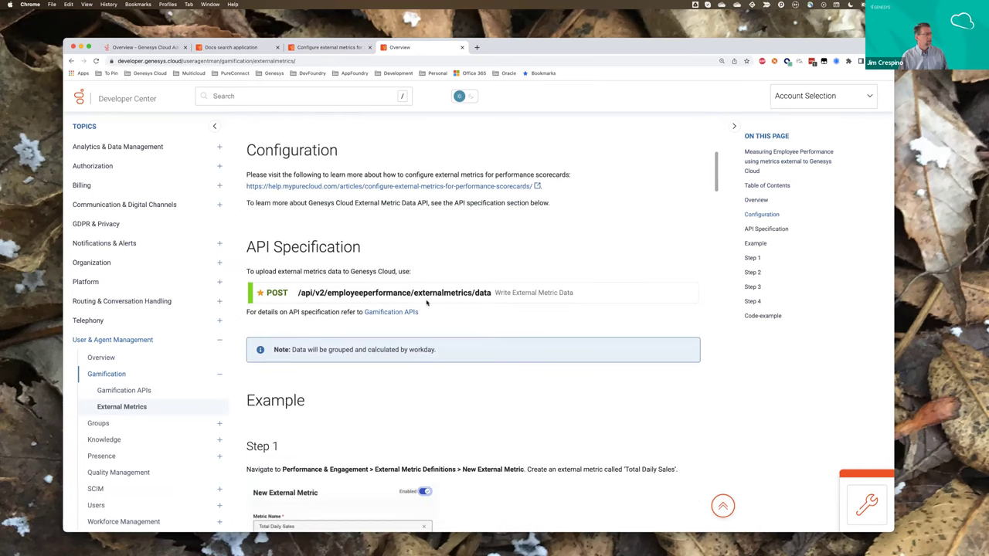
Expand the POST /api/v2/employeeperformance/externalmetrics/data resource under API Specification and examine its request details.
left_click(427, 299)
scroll(452, 357, "down", 6)
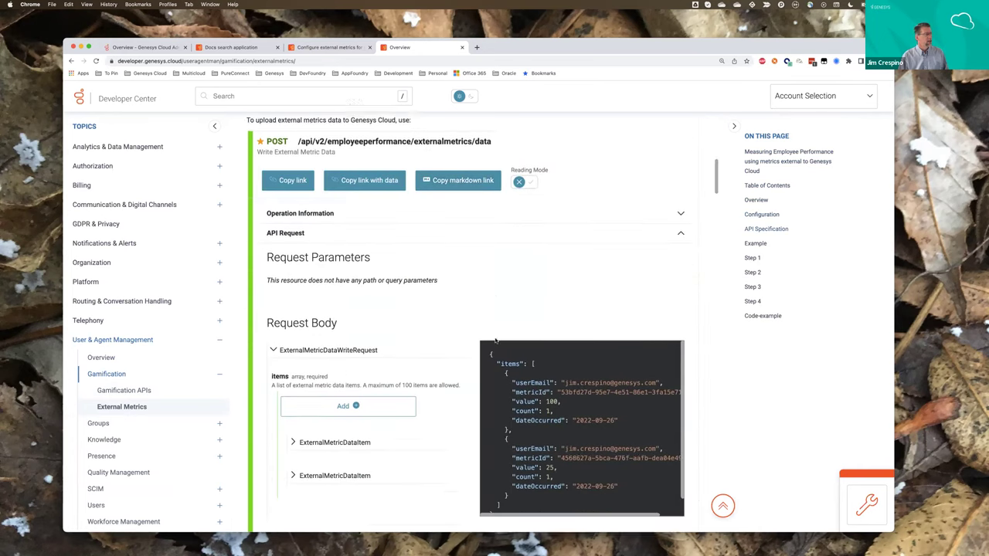
scroll(452, 358, "down", 14)
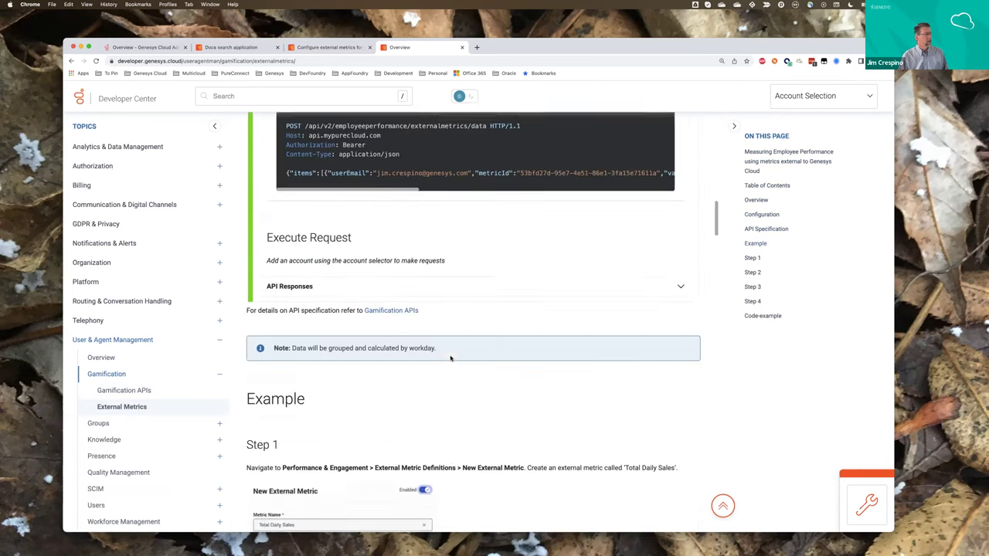
Read Steps 1 and 2 of the example on creating the Total Daily Sales metric and adding it to a gamification profile.
scroll(451, 357, "down", 3)
scroll(451, 358, "down", 1)
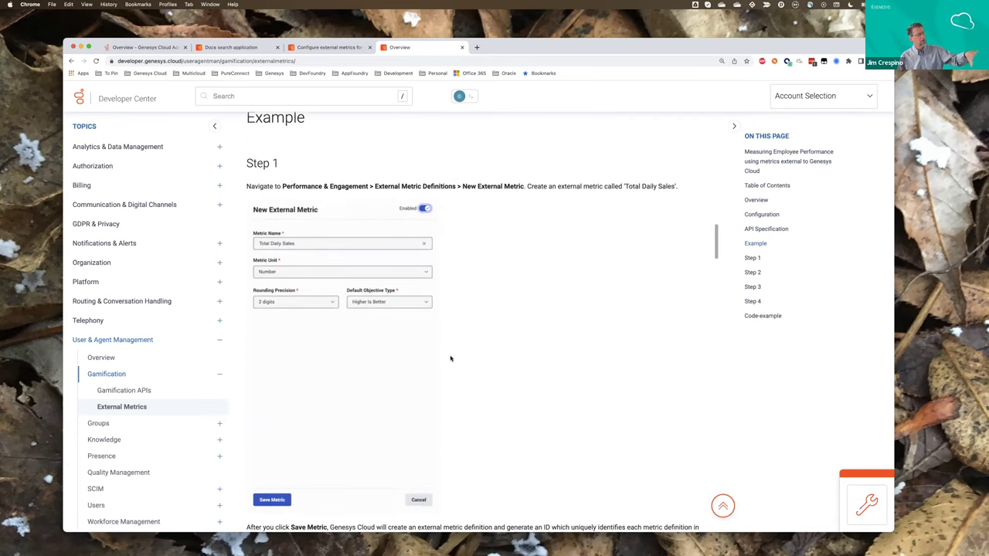
scroll(451, 357, "down", 4)
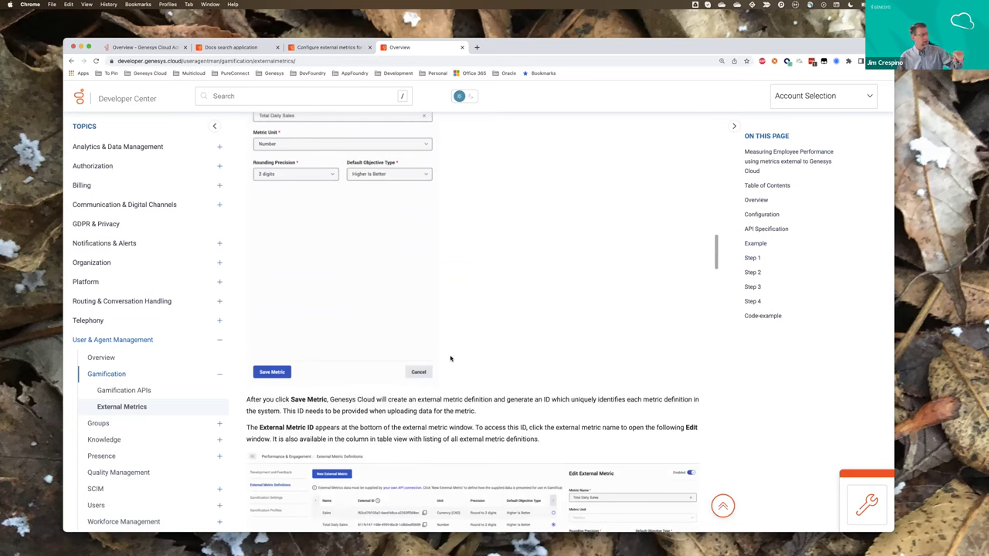
scroll(451, 358, "down", 5)
scroll(451, 358, "down", 10)
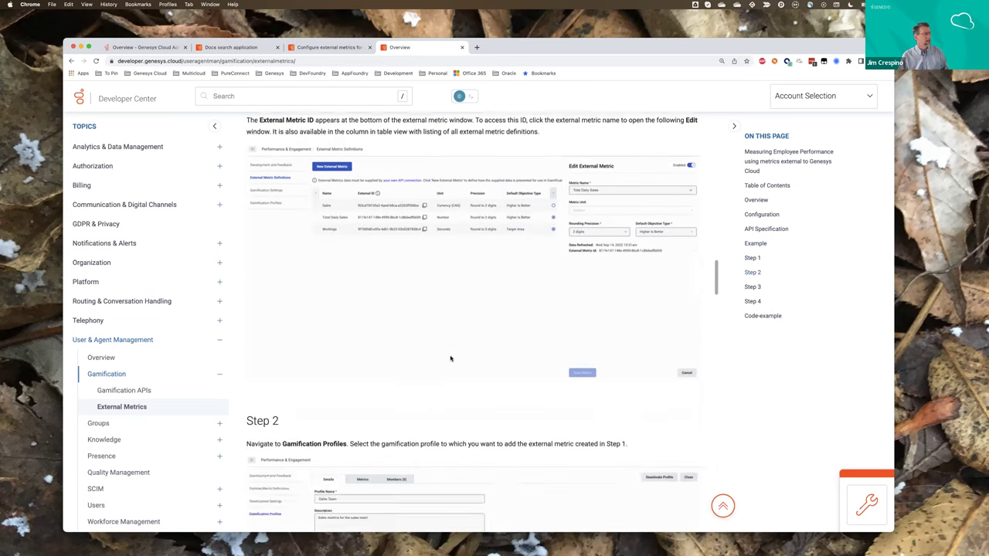
scroll(450, 358, "down", 10)
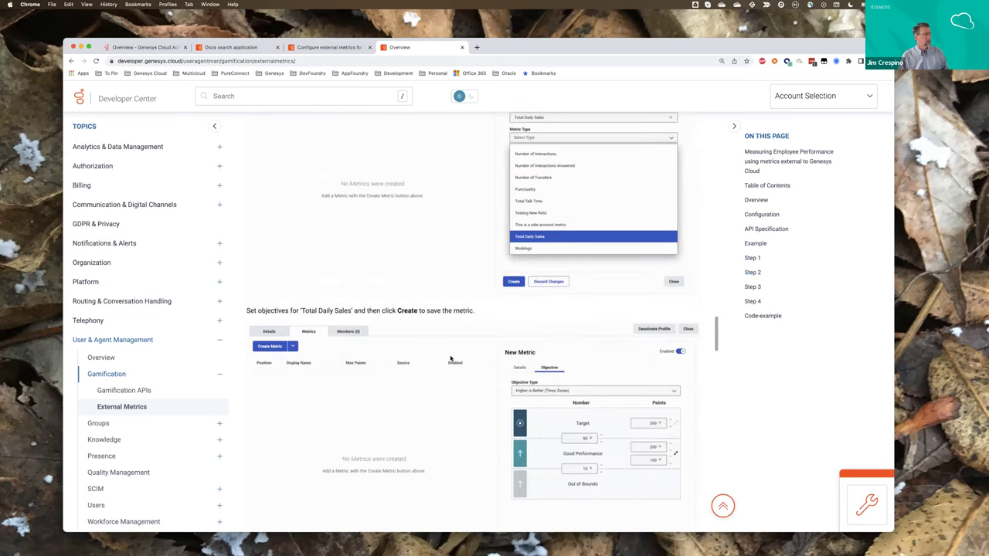
scroll(450, 356, "down", 2)
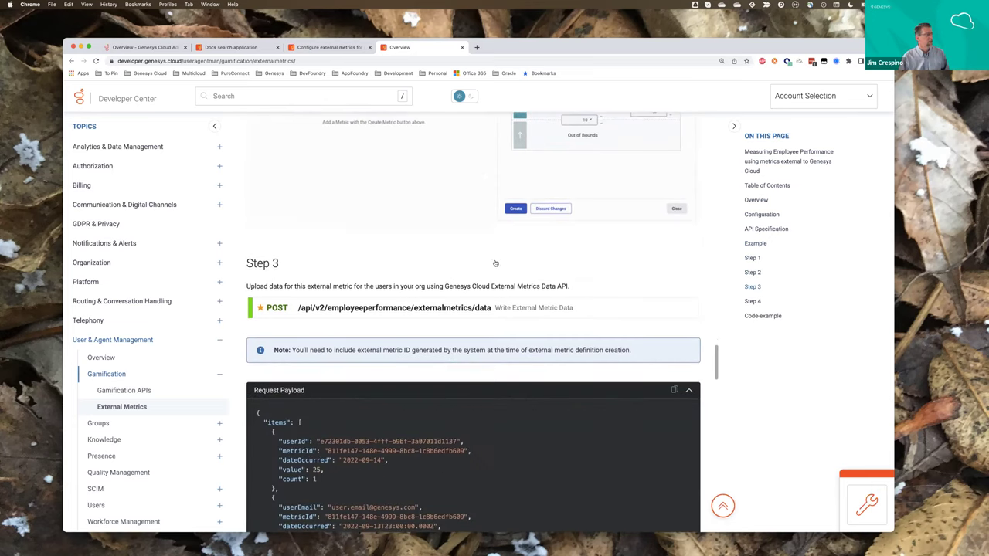
Examine the Step 3 request payload and response for uploading external metric data, and look ahead to Step 4.
scroll(700, 282, "down", 15)
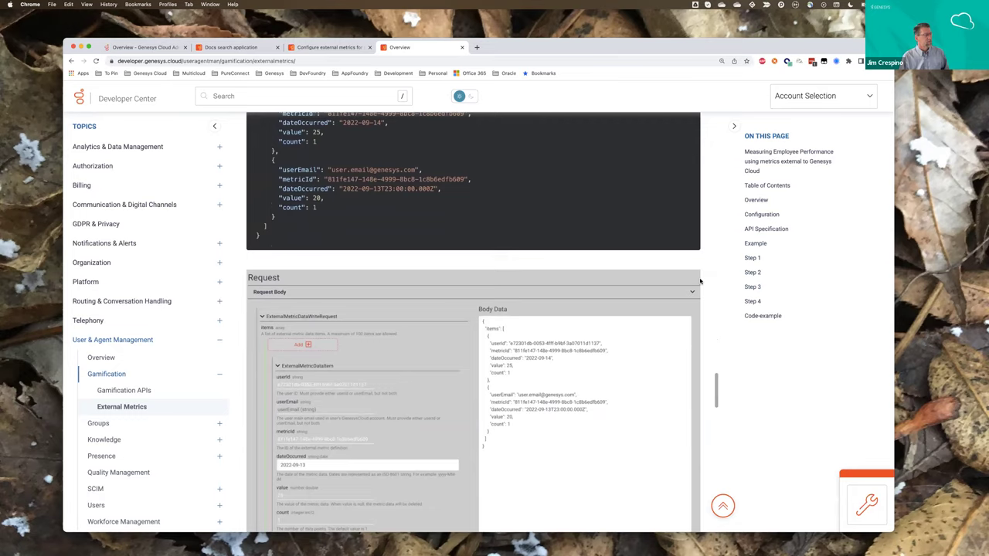
scroll(700, 282, "down", 1)
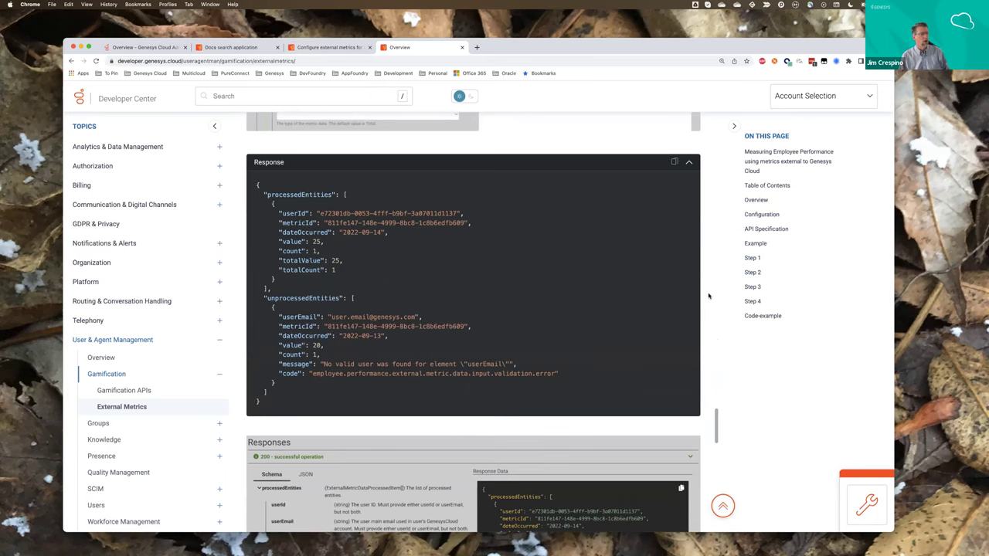
scroll(709, 294, "down", 5)
scroll(709, 294, "down", 3)
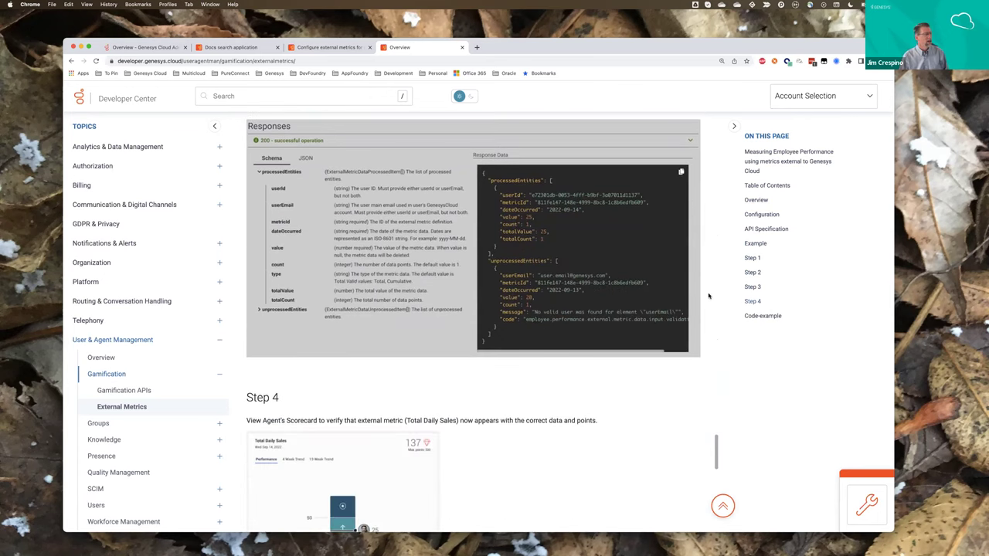
scroll(709, 294, "up", 8)
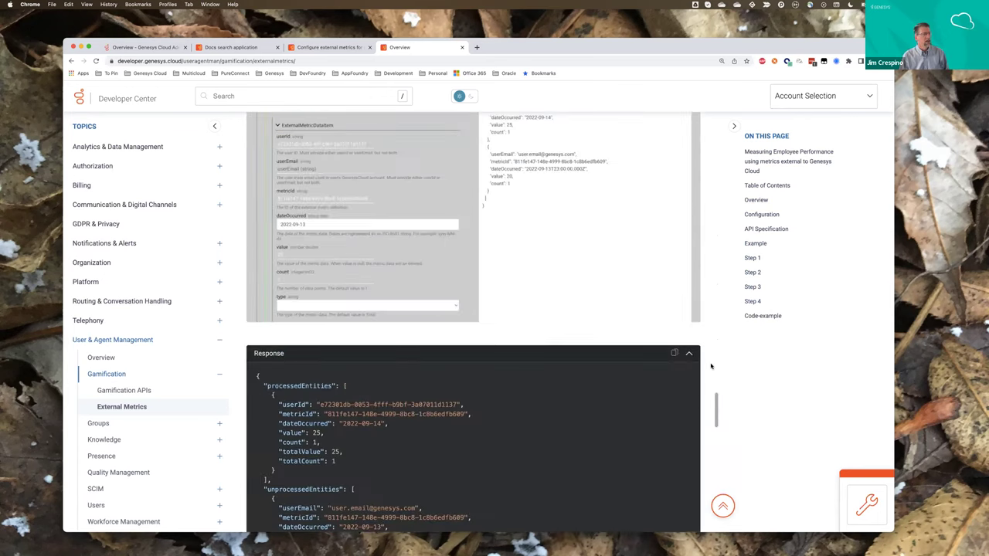
scroll(710, 334, "up", 15)
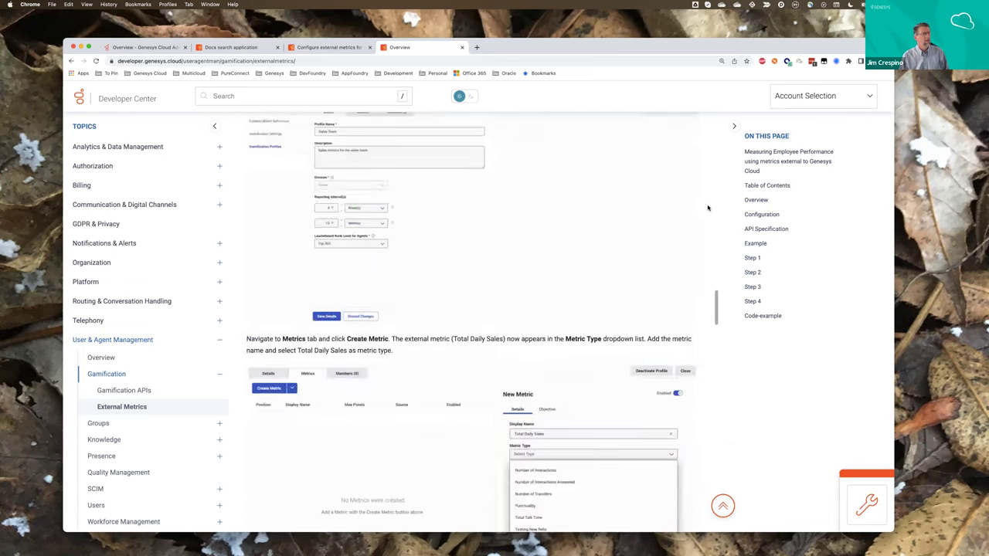
Return to the Gamification APIs page, open the API Explorer toolbox and enlarge it across the page.
left_click(139, 390)
scroll(325, 298, "down", 3)
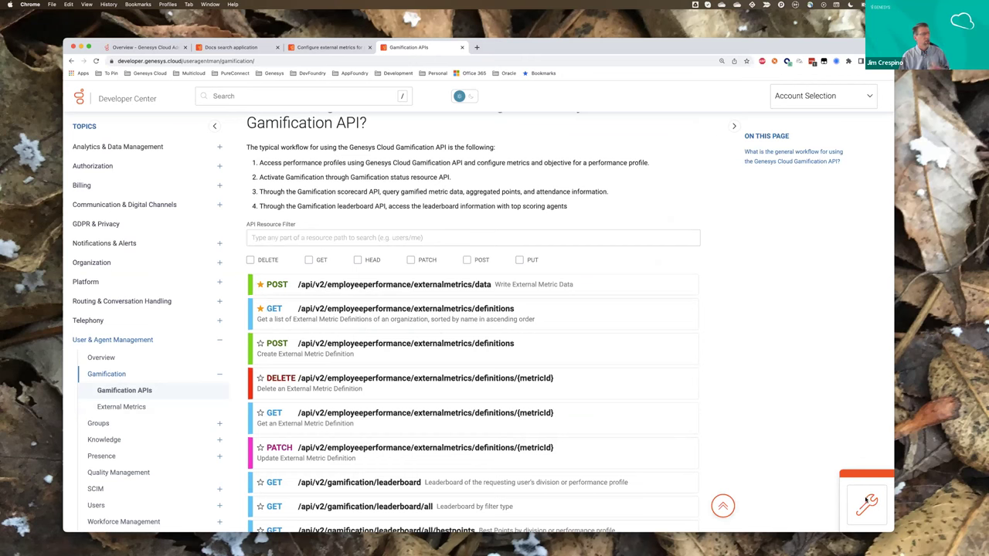
left_click(867, 502)
left_click_drag(265, 263, 78, 128)
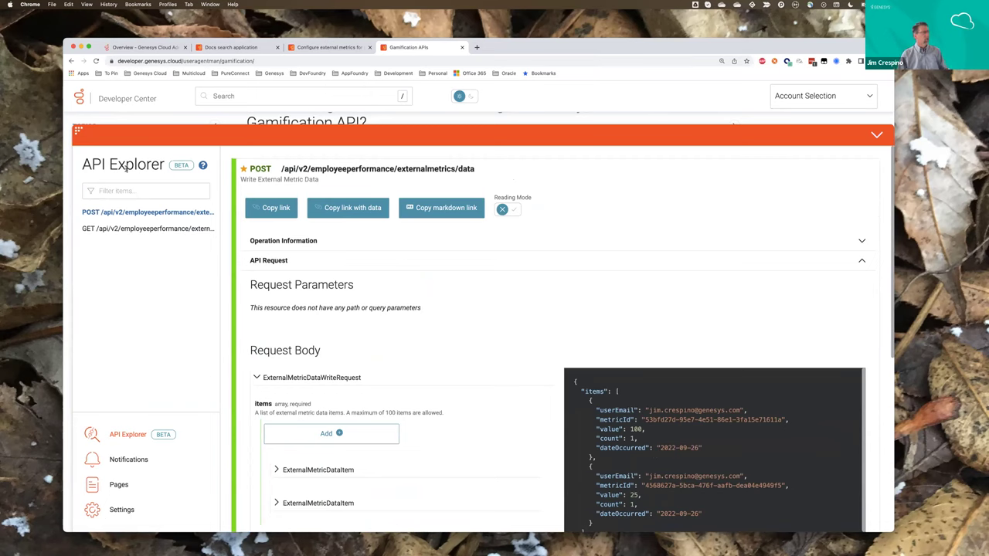
Open the GET /api/v2/employeeperformance/externalmetrics/definitions resource in the API Explorer and review its parameters and invocations.
left_click(130, 229)
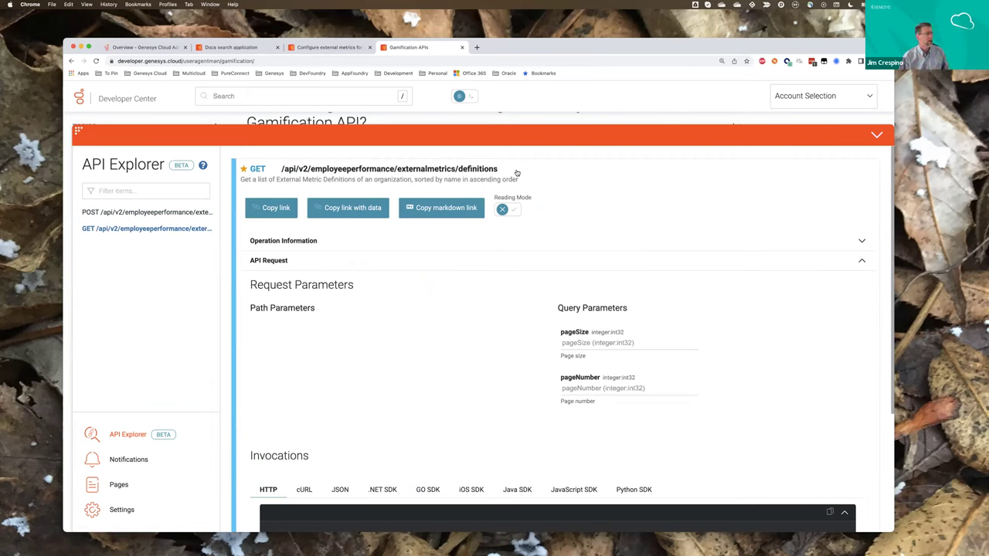
scroll(452, 304, "down", 3)
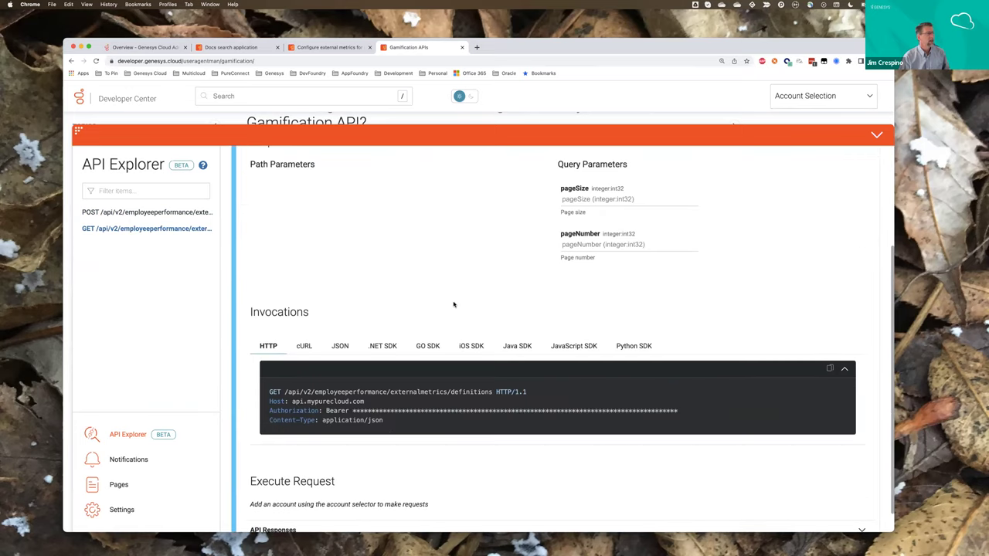
scroll(453, 305, "up", 3)
Collapse the API Explorer and add a Genesys Cloud account to the Developer Center through the account selection.
left_click(830, 102)
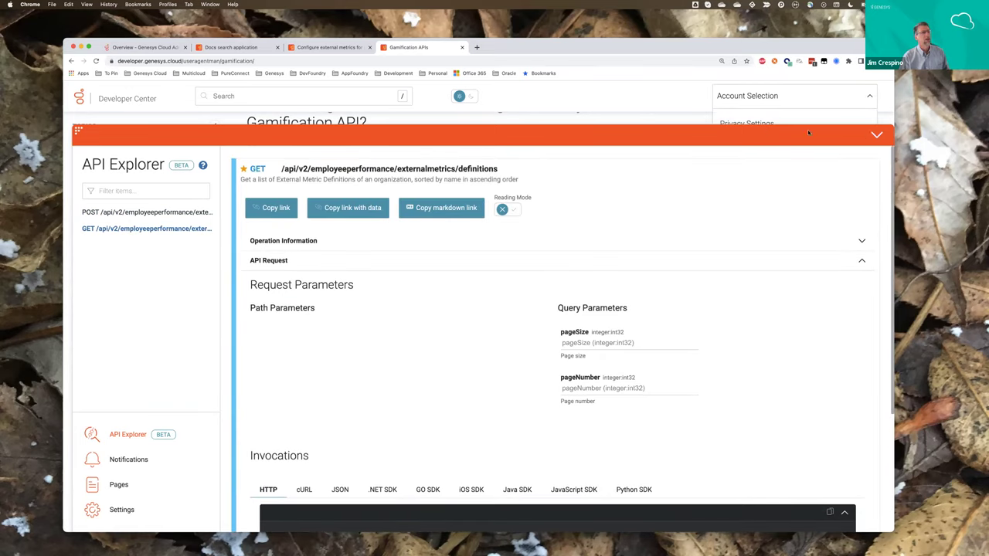
left_click(808, 133)
left_click(832, 100)
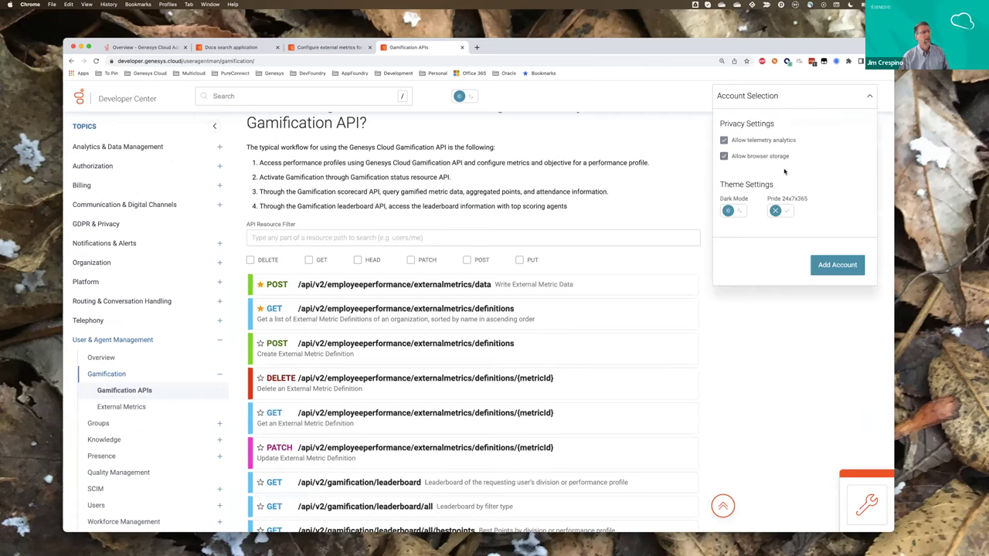
left_click(829, 264)
left_click(746, 147)
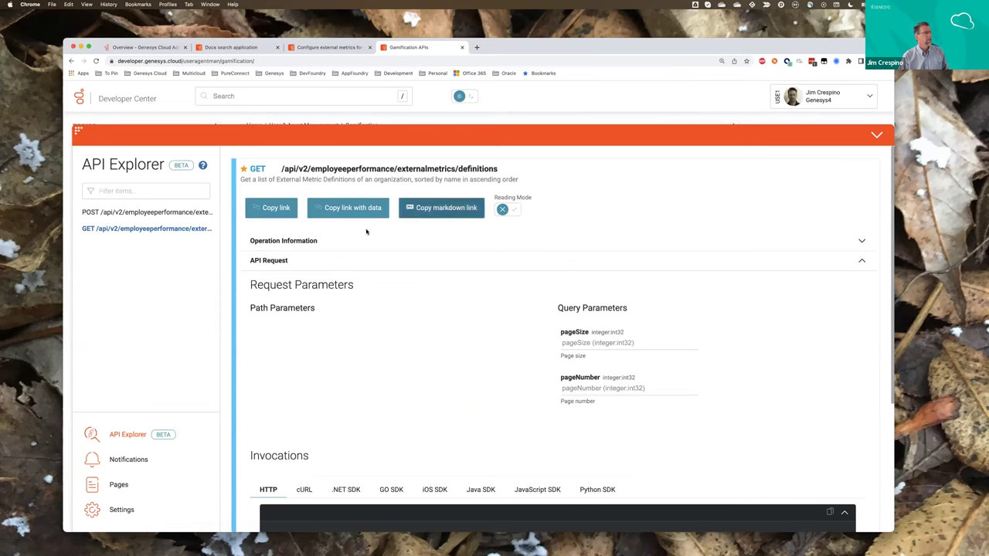
Execute the GET external metric definitions request with the connected account and review the returned JSON entities.
scroll(402, 293, "down", 3)
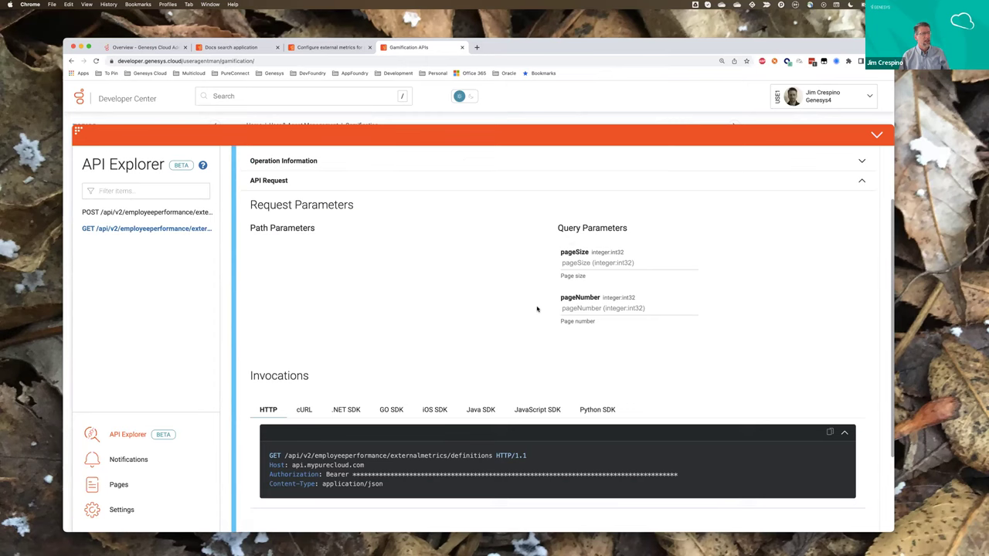
scroll(537, 309, "down", 2)
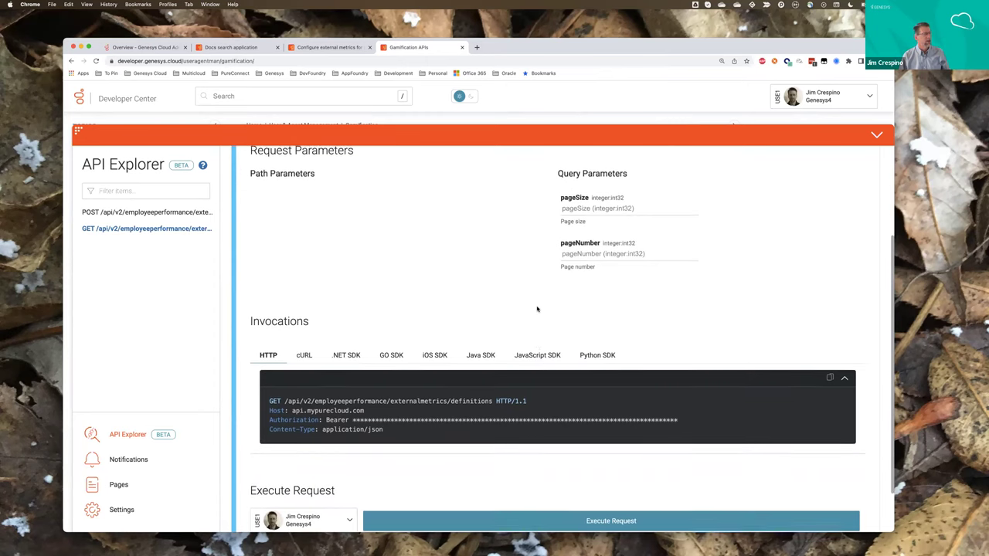
scroll(537, 309, "down", 2)
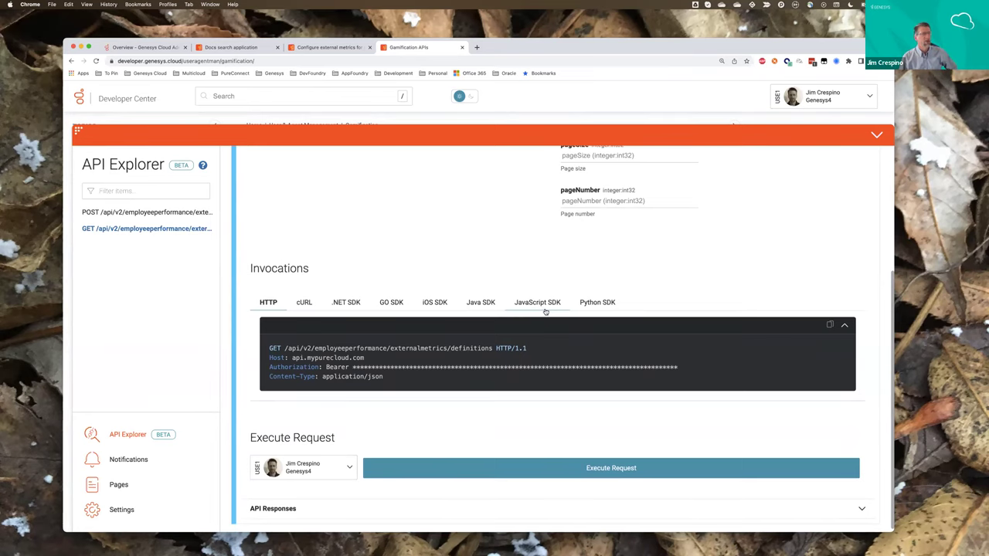
scroll(606, 432, "down", 1)
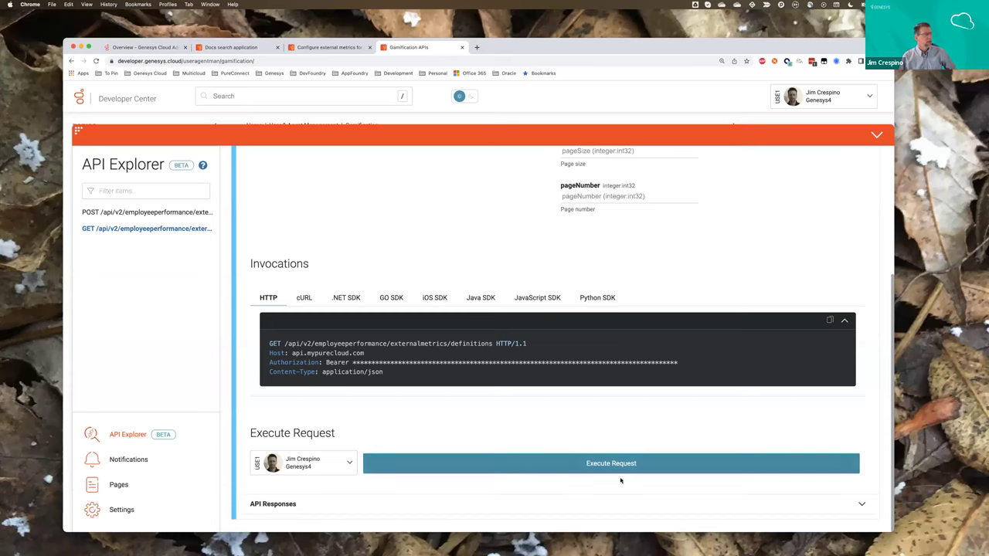
left_click(600, 463)
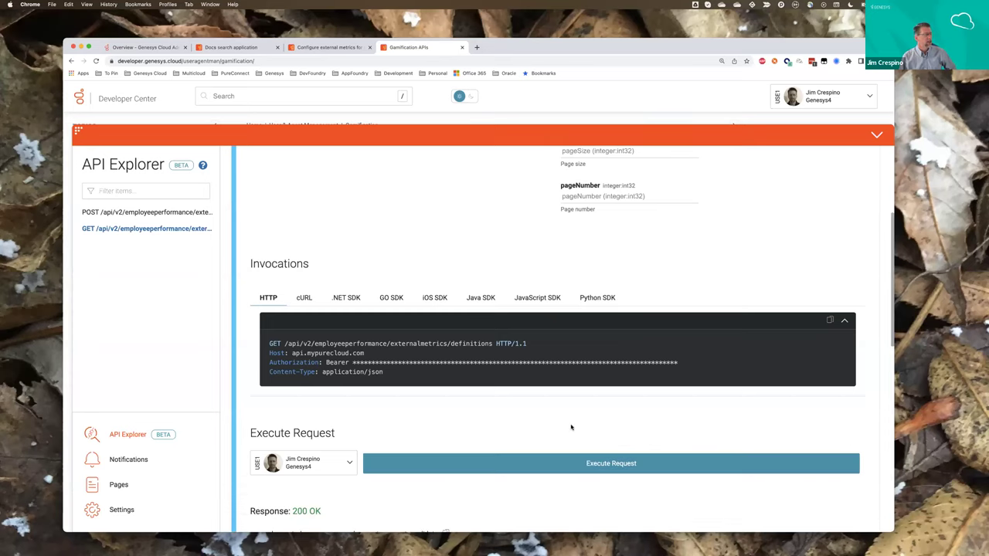
scroll(572, 426, "down", 3)
scroll(570, 427, "down", 2)
scroll(477, 398, "down", 5)
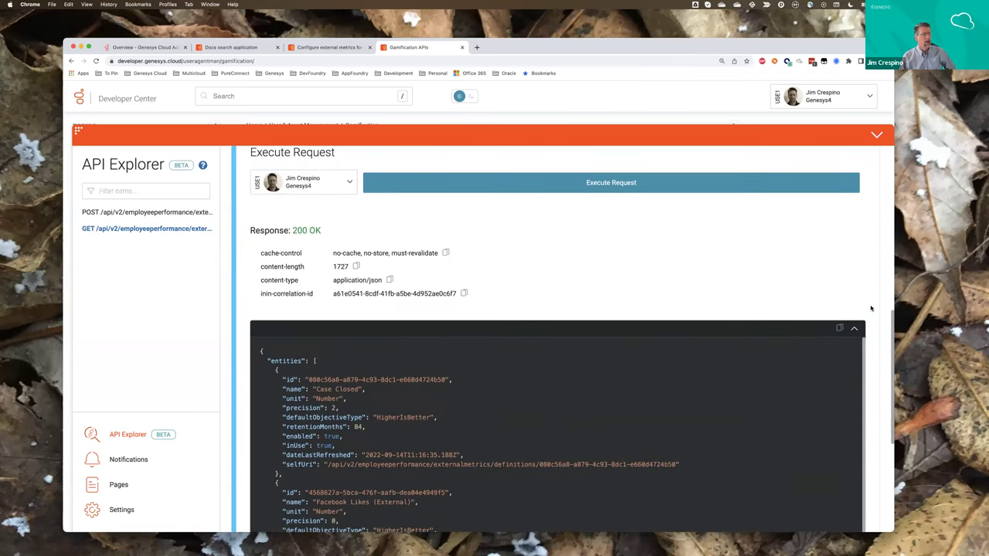
scroll(871, 308, "down", 5)
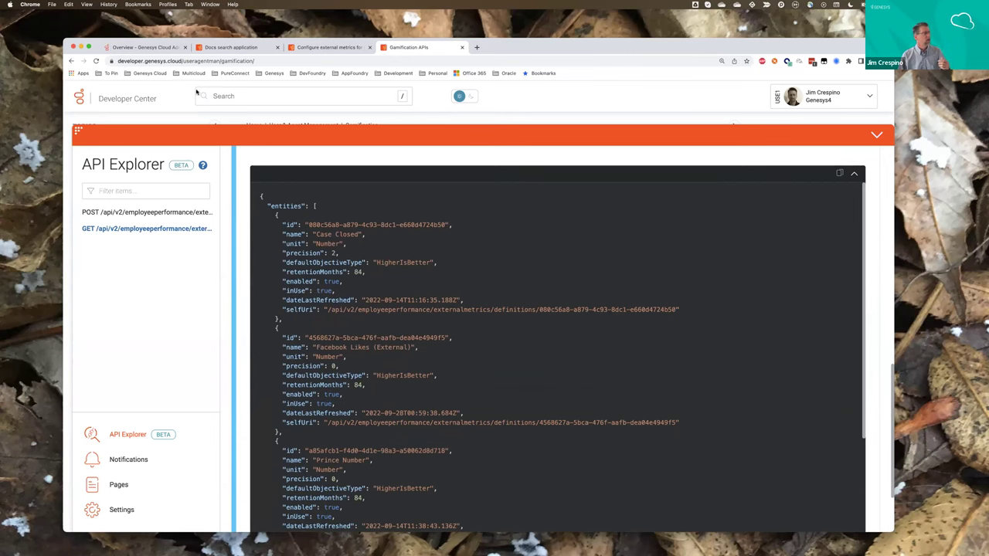
Open External Metric Definitions in Genesys Cloud Admin to compare its list with the API response, and return to the API Explorer.
left_click(144, 47)
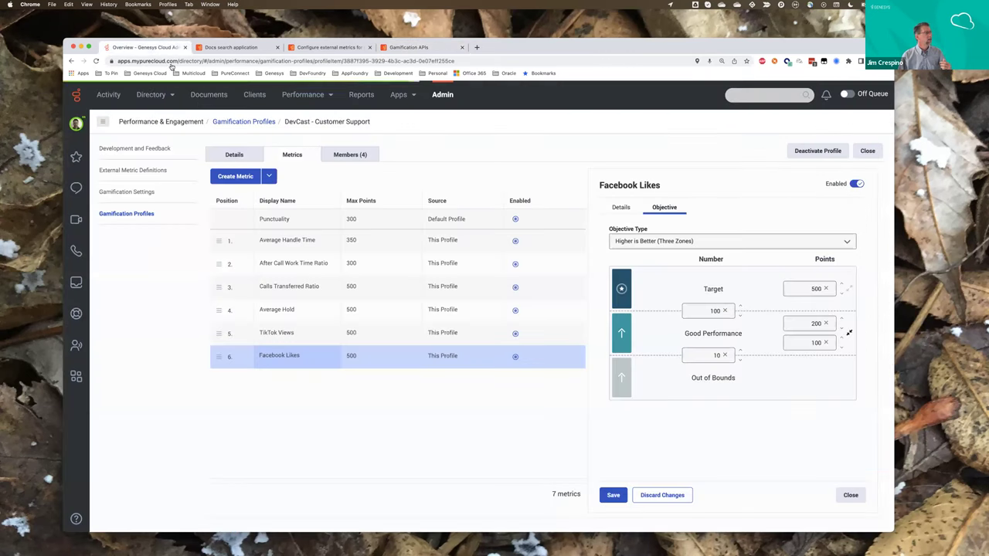
left_click(118, 170)
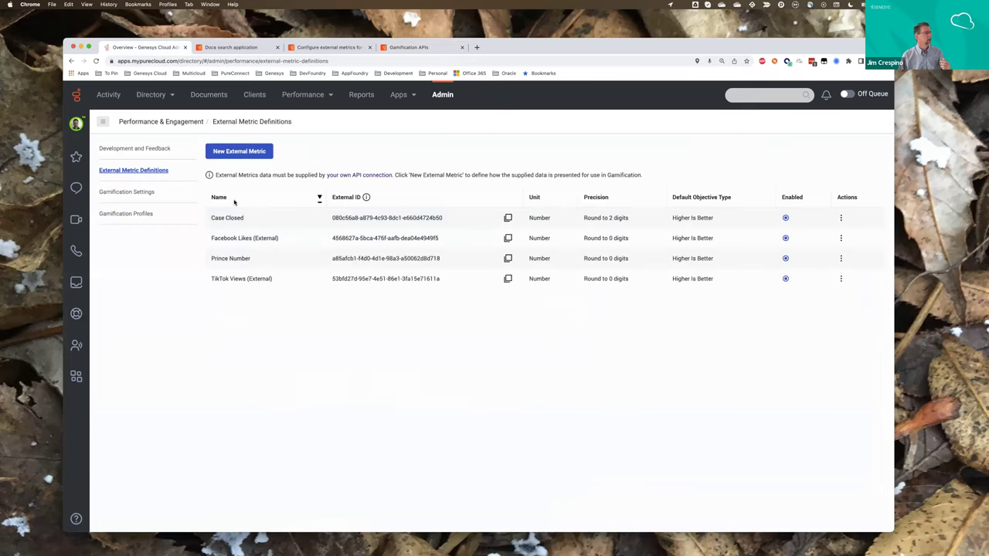
left_click(417, 47)
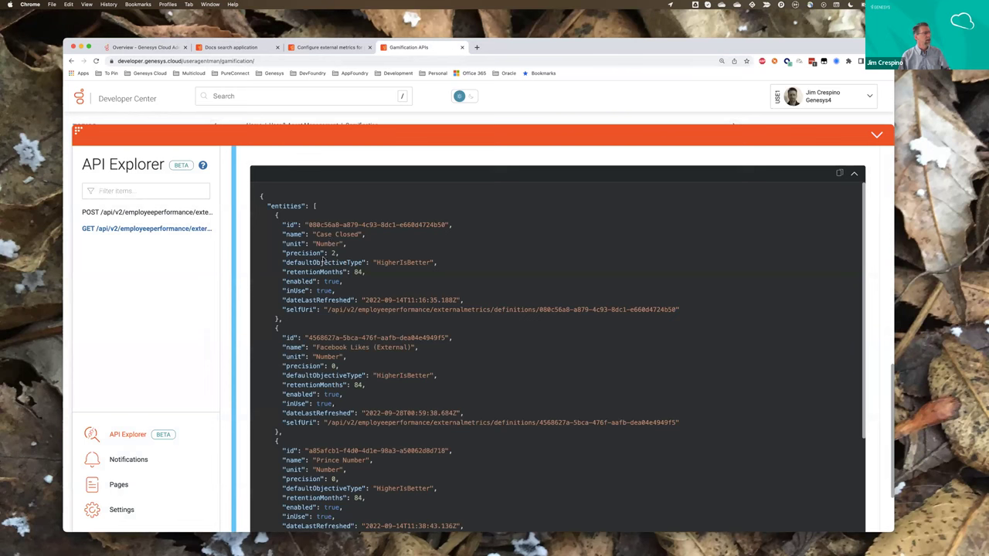
Examine the rest of the returned definitions, highlighting the IDs of Facebook Likes (External) and TikTok Views (External).
scroll(323, 260, "down", 1)
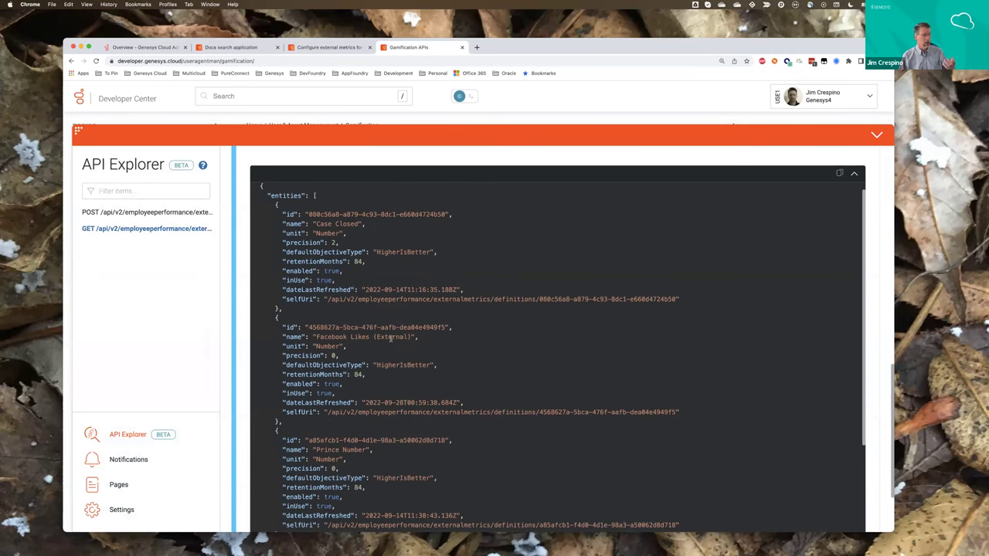
scroll(390, 337, "down", 3)
scroll(336, 358, "down", 3)
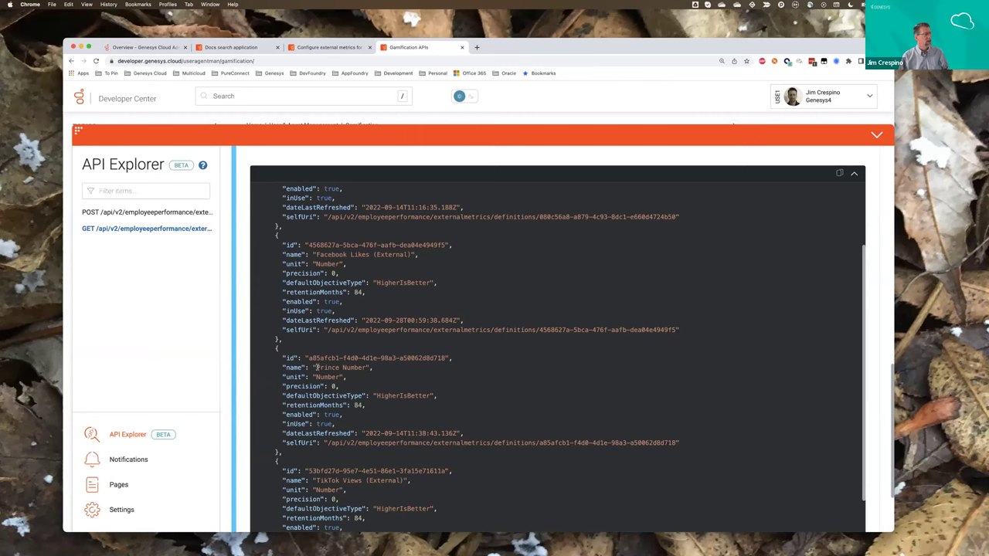
scroll(366, 368, "down", 4)
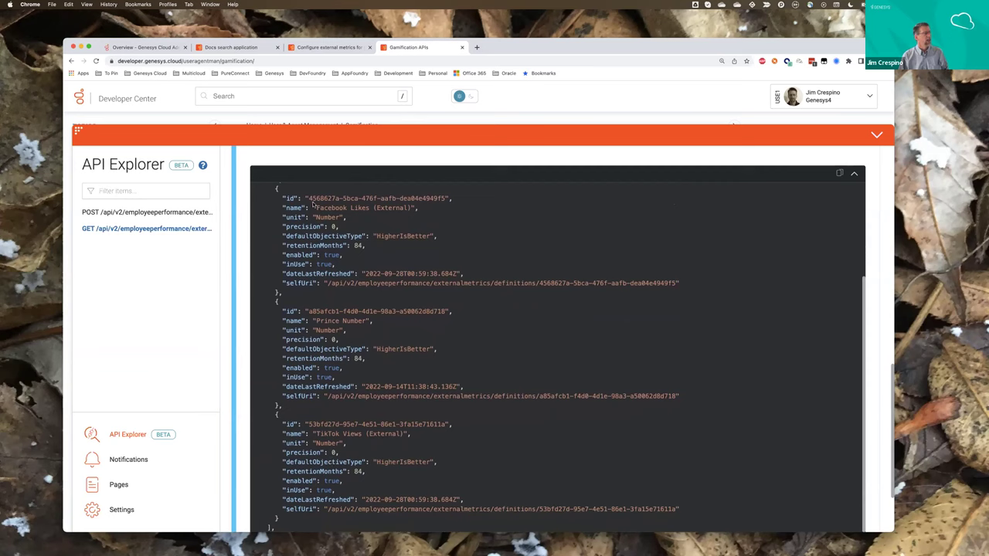
left_click_drag(308, 198, 411, 196)
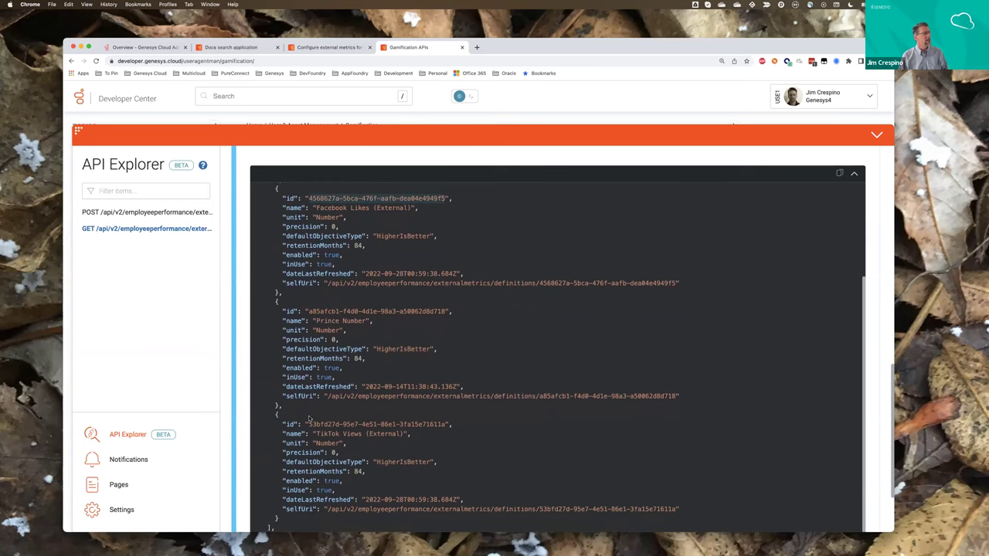
left_click_drag(309, 424, 440, 425)
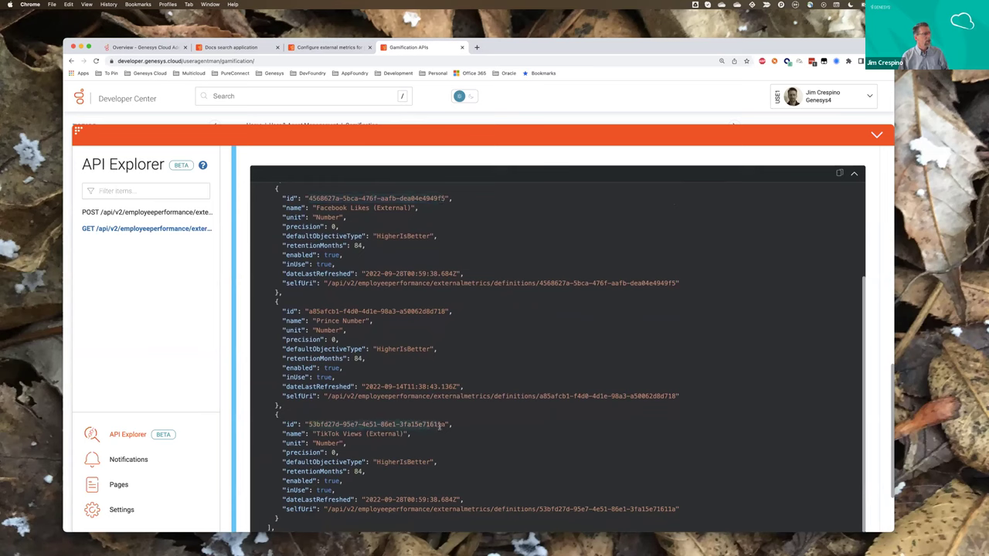
Copy the external ID of Facebook Likes (External) from the Genesys Cloud definitions list and return to the API Explorer.
left_click(157, 49)
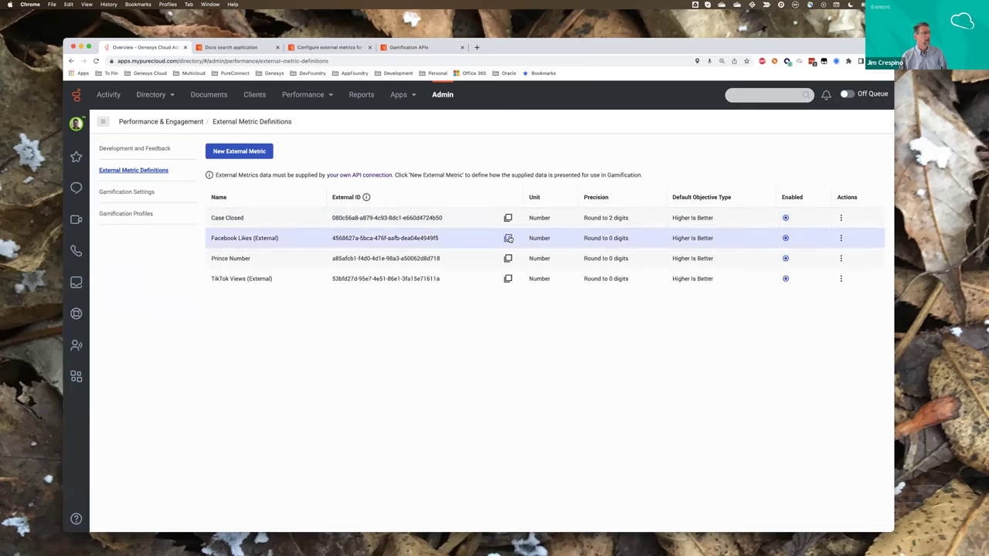
left_click(508, 239)
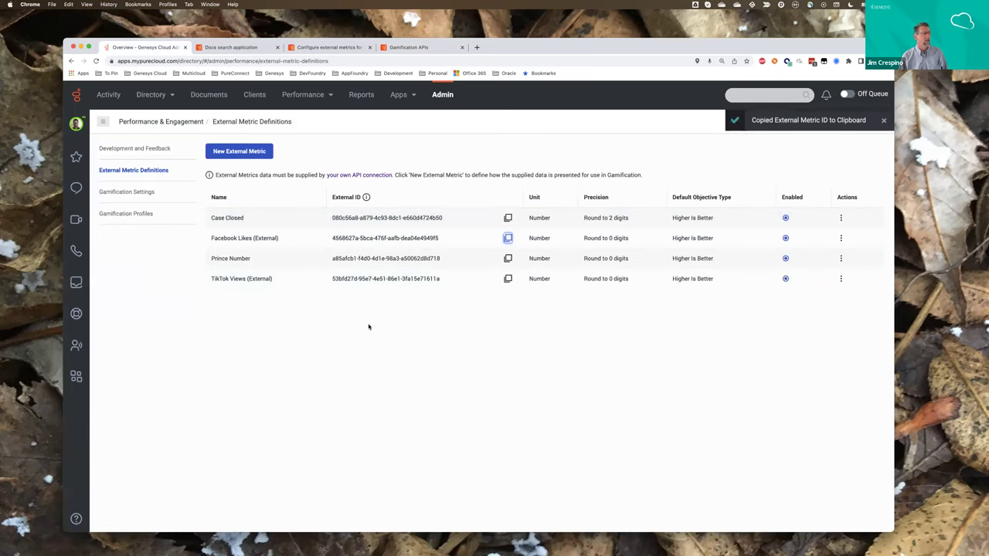
left_click(411, 49)
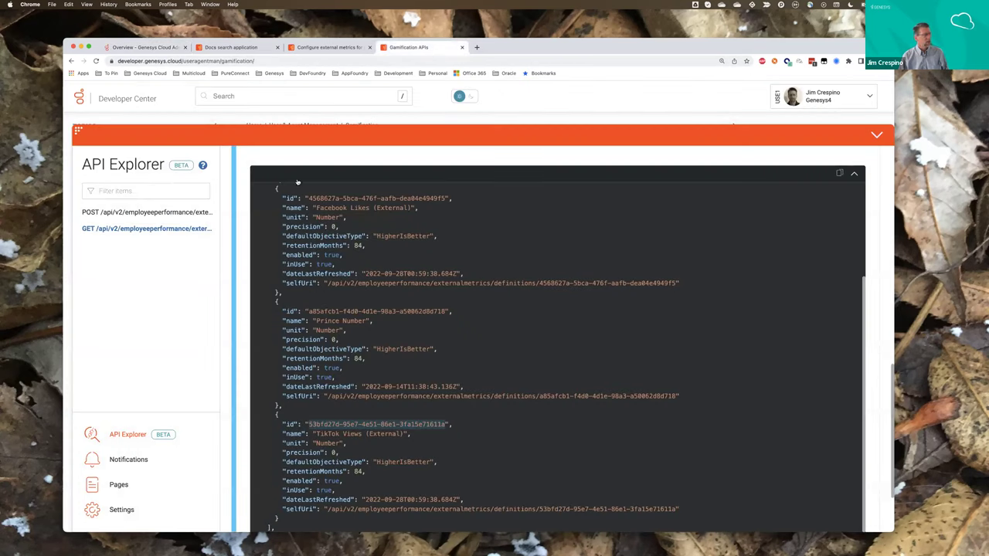
Open the POST /api/v2/employeeperformance/externalmetrics/data resource and review its request body.
left_click(163, 213)
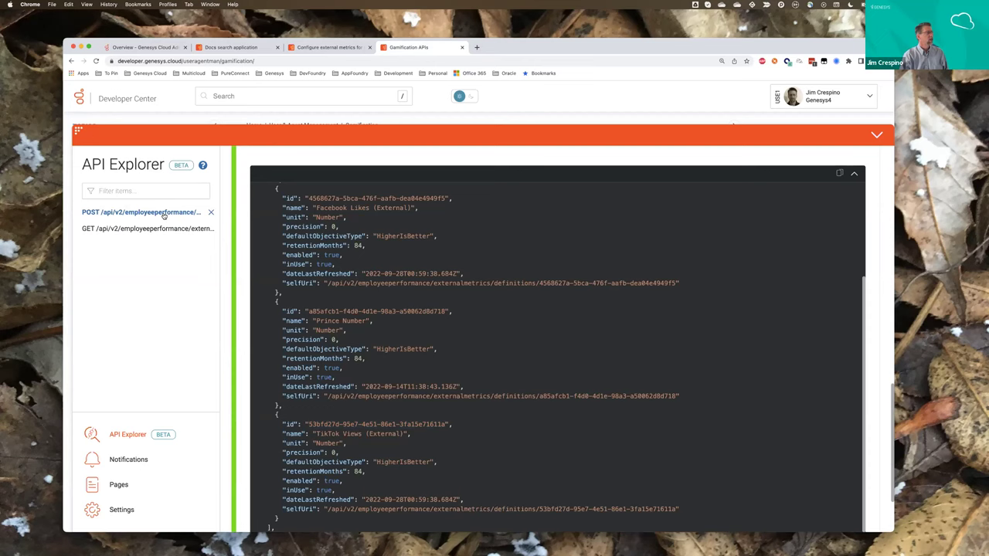
scroll(279, 267, "up", 3)
left_click(163, 227)
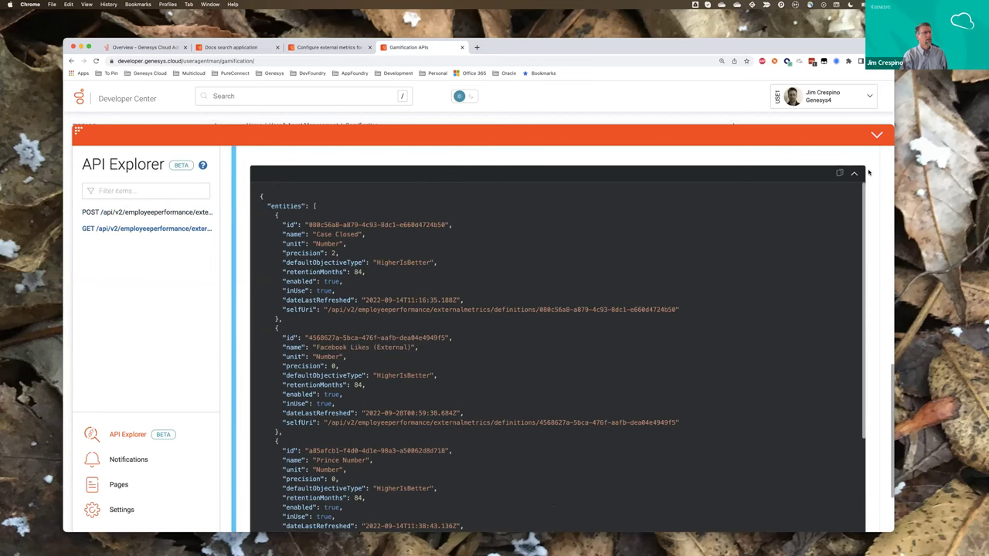
scroll(868, 172, "up", 10)
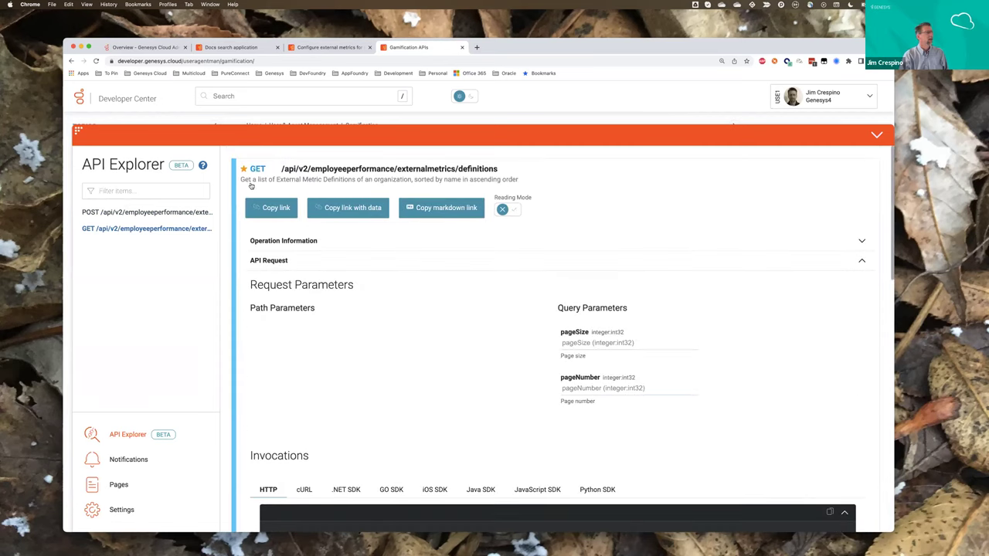
left_click(172, 211)
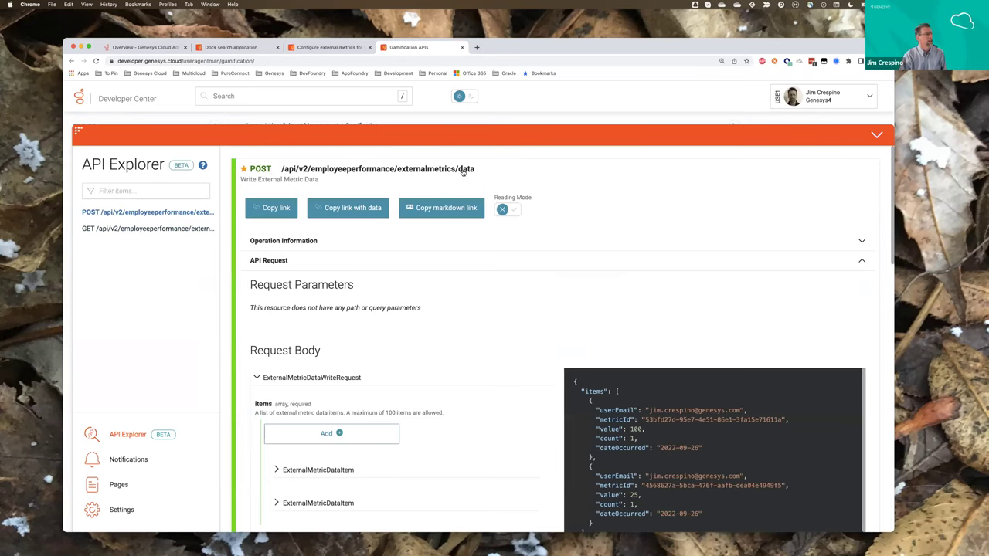
scroll(477, 263, "down", 4)
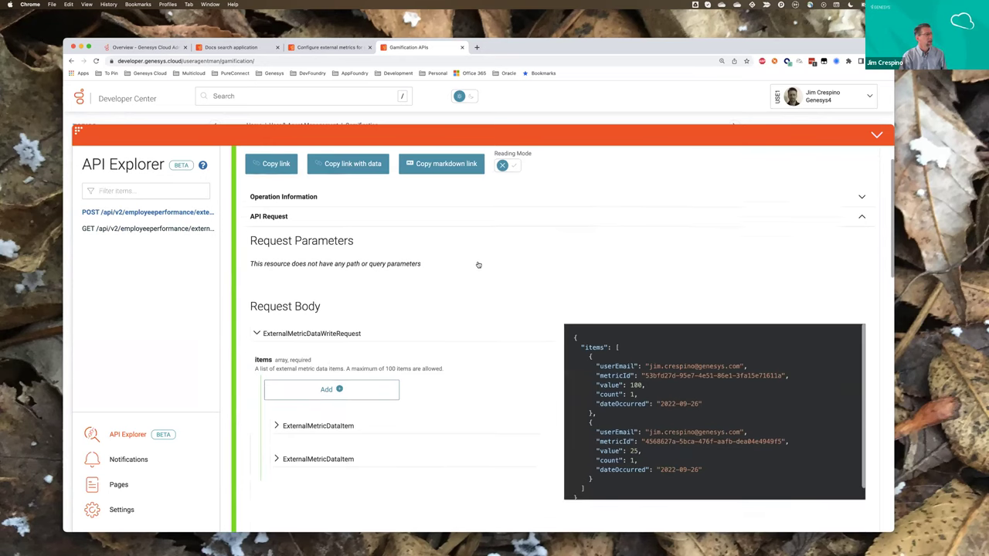
scroll(477, 265, "up", 1)
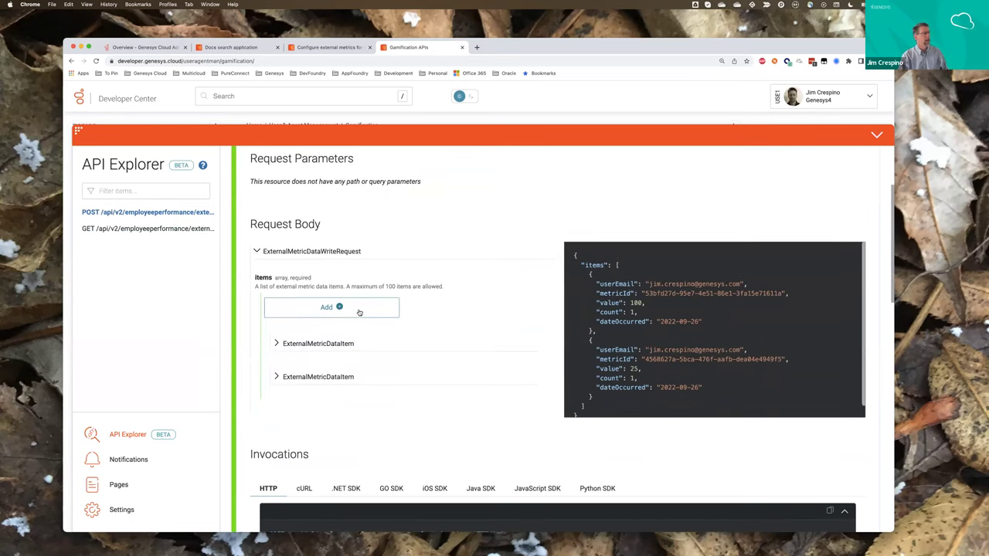
Add another ExternalMetricDataItem to the request body and expand it to show its fields.
left_click(317, 315)
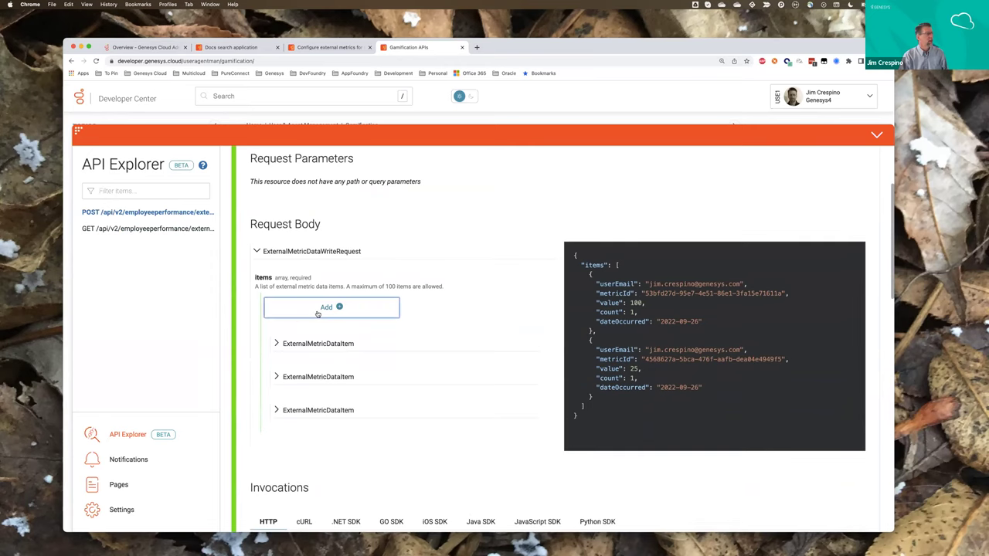
left_click(277, 410)
scroll(357, 415, "down", 5)
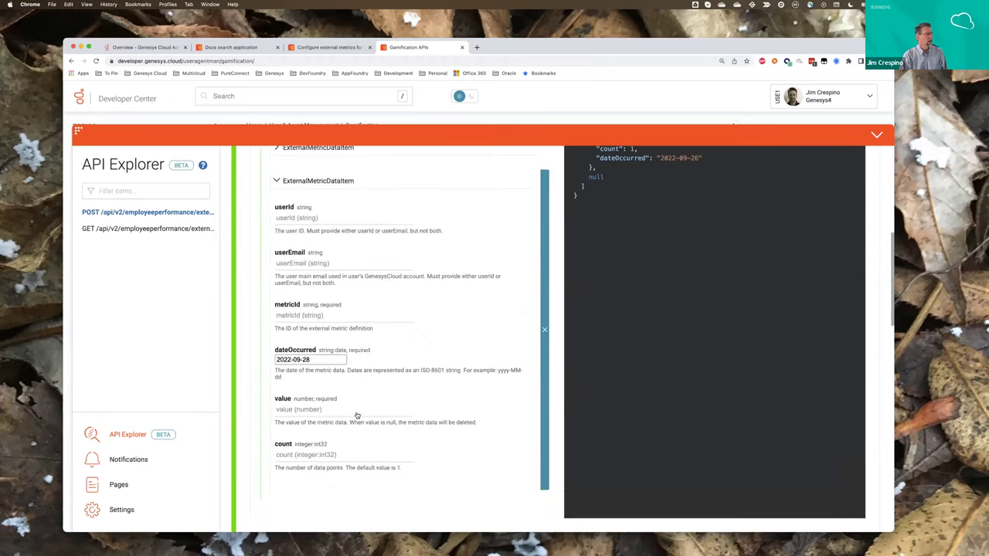
Fill in the new item's userEmail with the saved work e-mail and paste the copied Facebook Likes ID as its metricId.
left_click(301, 219)
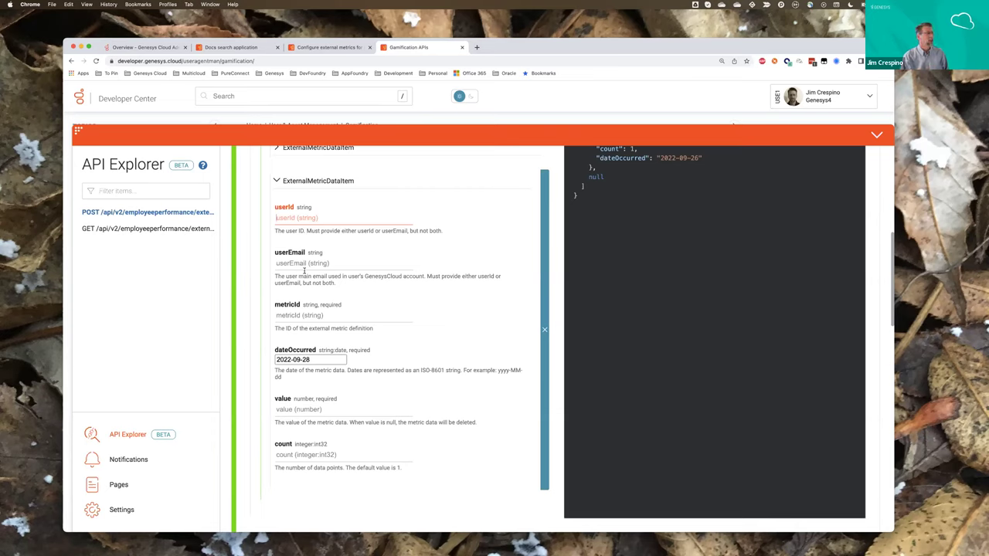
left_click(305, 264)
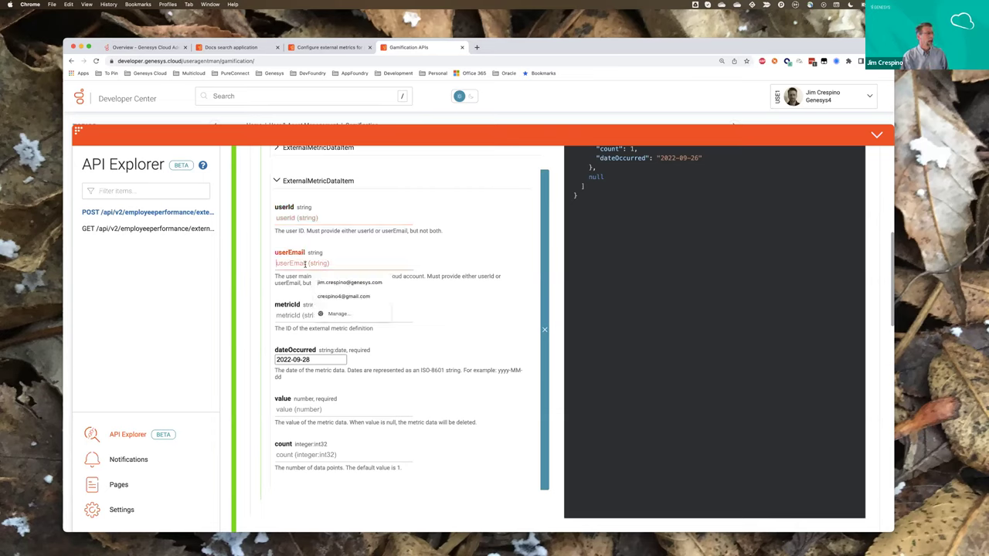
left_click(349, 282)
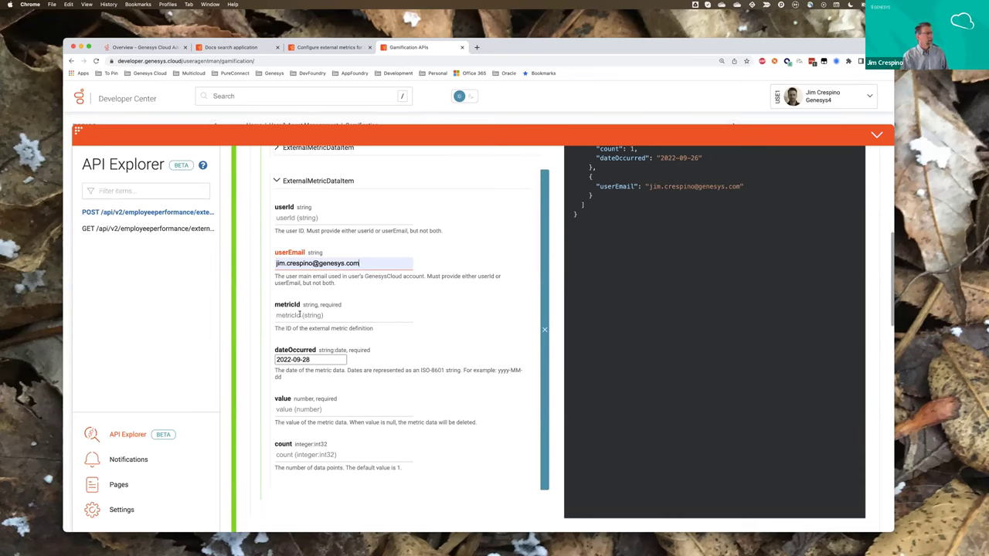
left_click(299, 314)
right_click(302, 314)
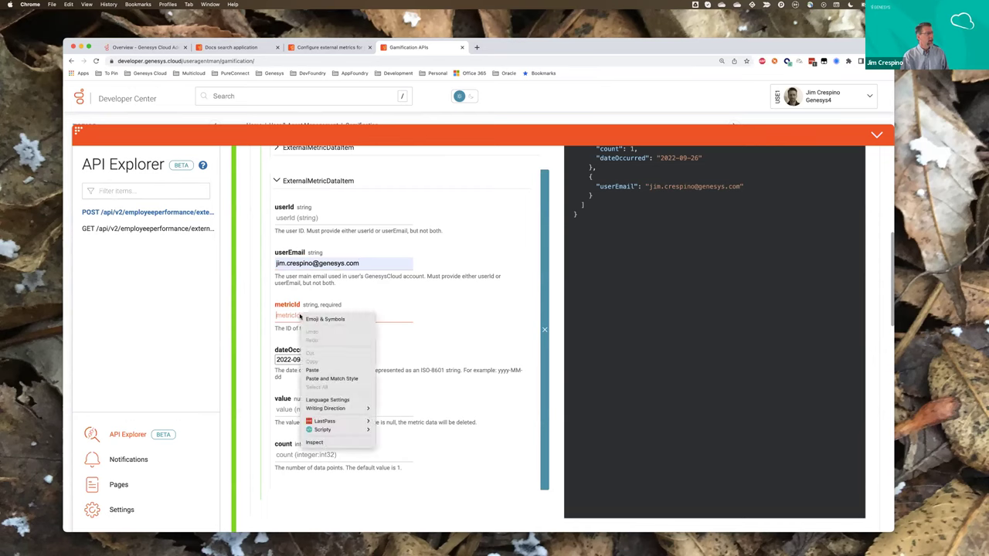
left_click(311, 370)
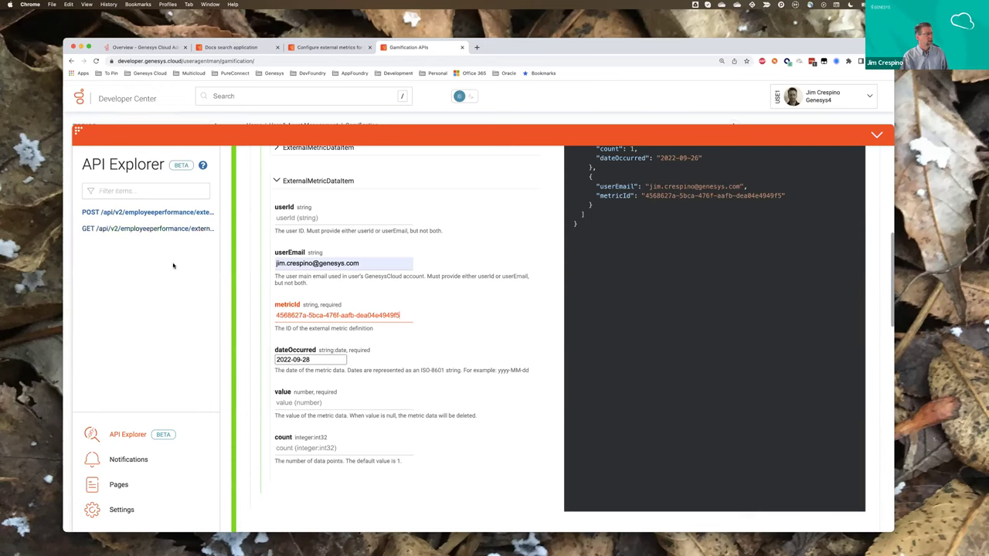
Look at the new item's dateOccurred calendar and its value and count fields.
left_click(312, 361)
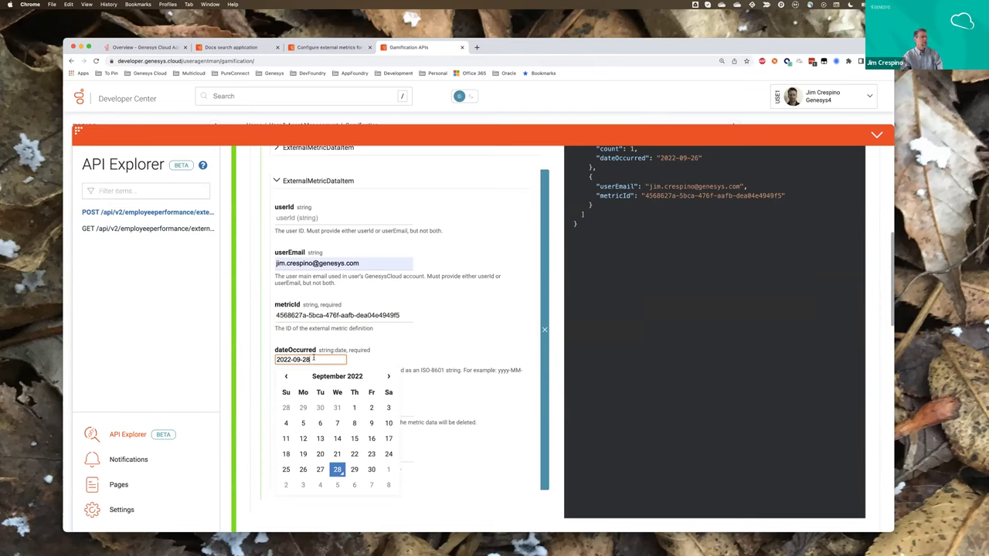
left_click(448, 342)
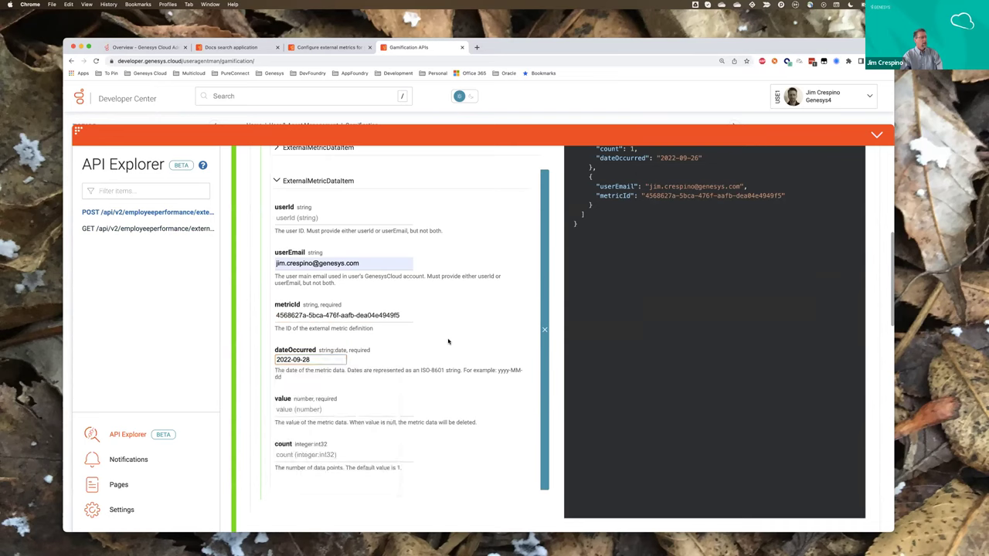
left_click(317, 409)
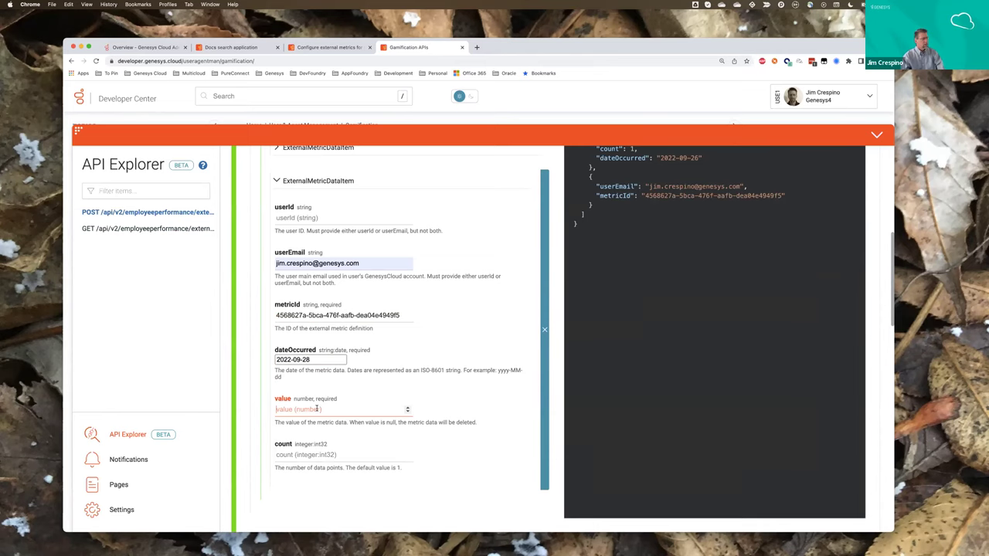
left_click(308, 455)
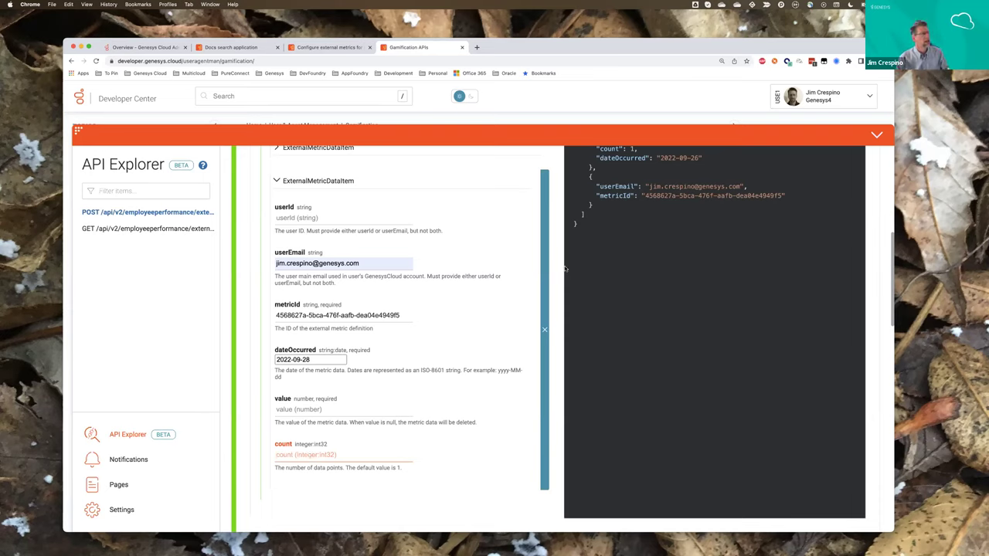
Delete the incomplete last item, which has only a userEmail and metricId, from the request body JSON.
left_click_drag(600, 204, 593, 174)
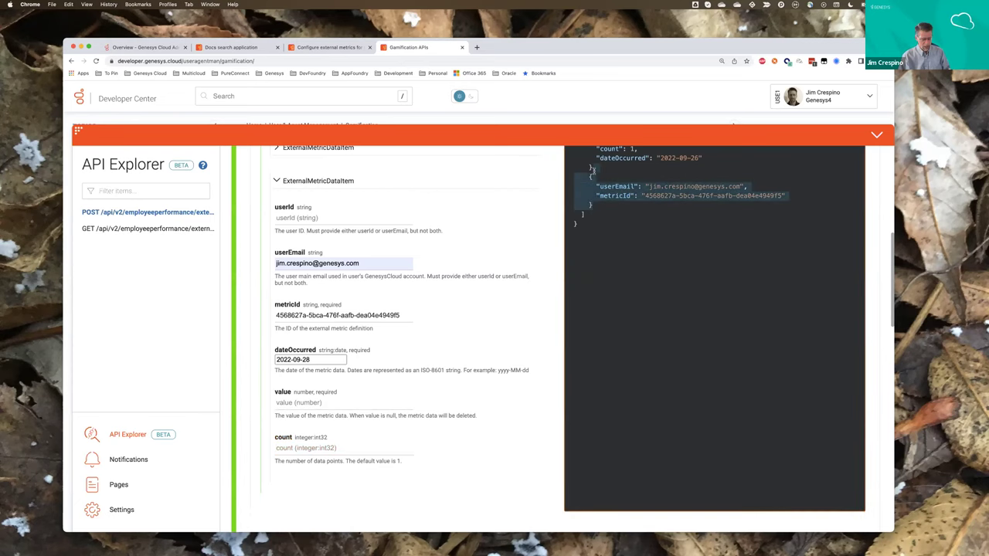
key("BackSpace")
scroll(390, 300, "up", 5)
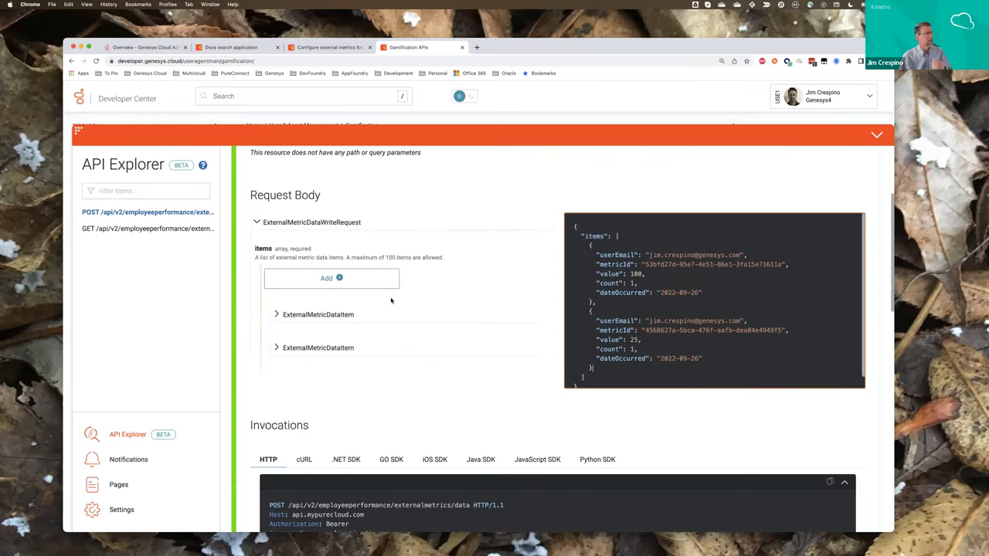
Expand the first ExternalMetricDataItem and change its dateOccurred to 2022-09-28.
left_click(276, 314)
scroll(336, 399, "down", 1)
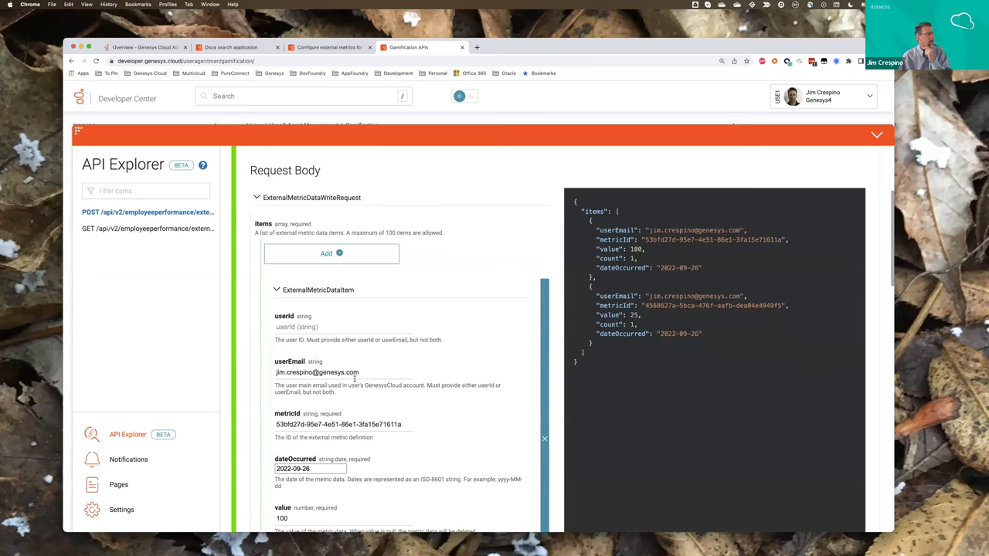
left_click(312, 468)
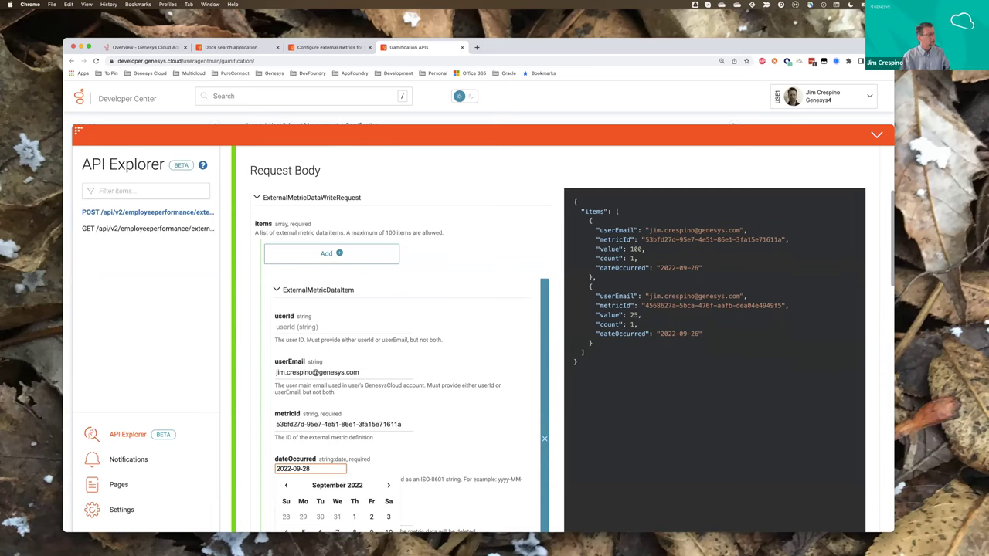
left_click(472, 429)
scroll(473, 429, "down", 1)
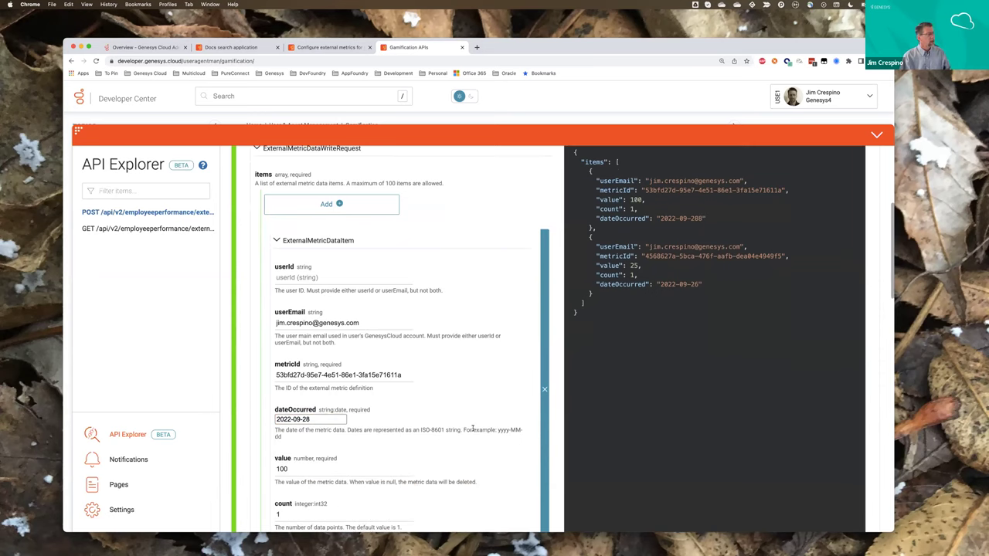
Set the first ExternalMetricDataItem's value to 625.
left_click(294, 468)
key("ctrl+a")
type("600")
type("25")
key("BackSpace")
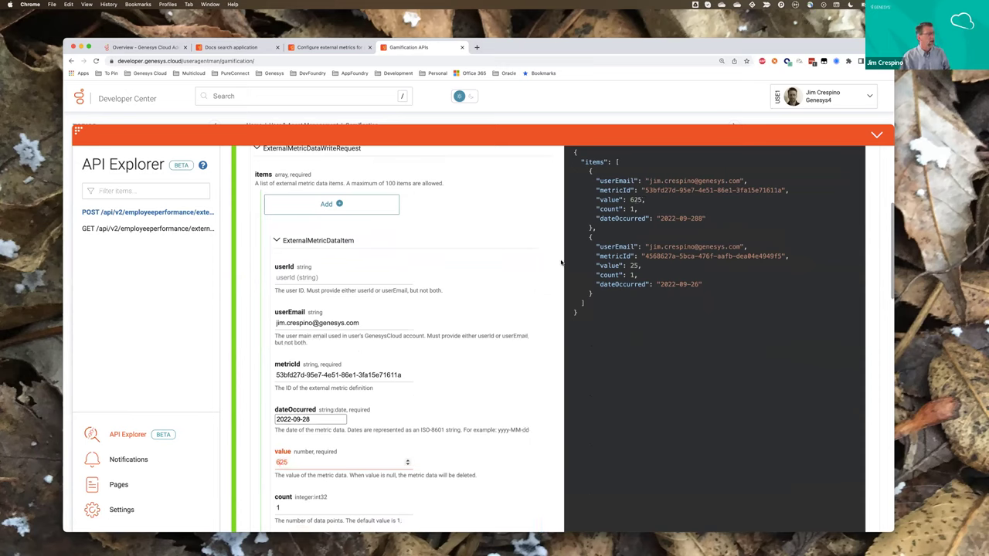
Edit the request body JSON so that dateOccurred is 2022-09-28 in both items.
left_click(670, 228)
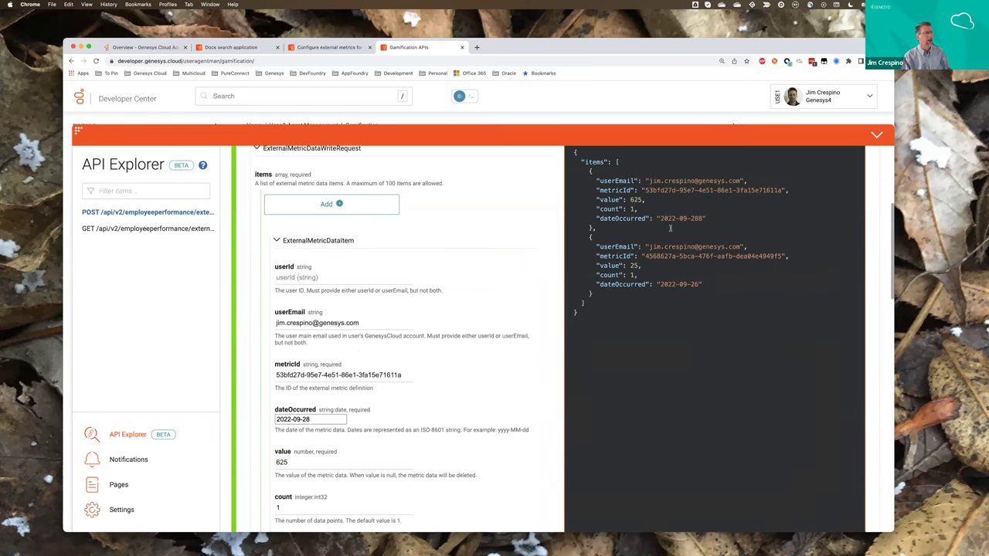
left_click(698, 219)
key("Delete")
left_click(699, 284)
key("BackSpace")
type("8")
Set the second item's value to 150 in the request body JSON.
left_click(639, 265)
key("BackSpace")
key("BackSpace")
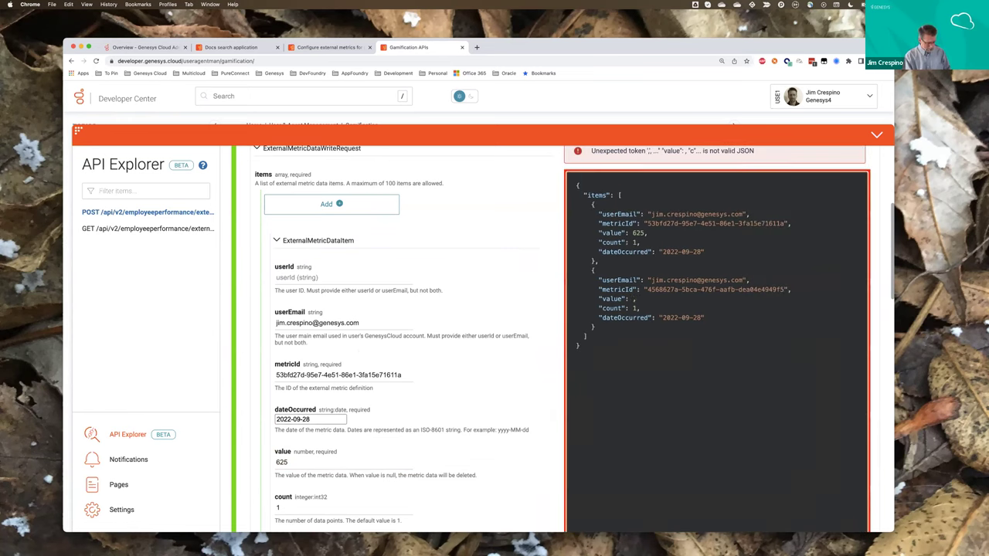
type("150")
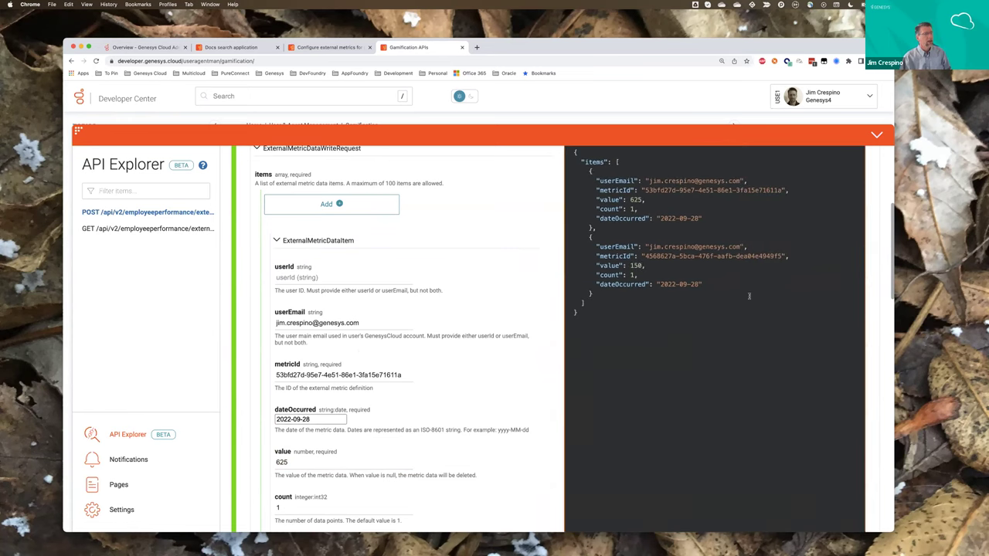
Try to execute the external metrics data POST request and examine its response.
scroll(575, 192, "up", 1)
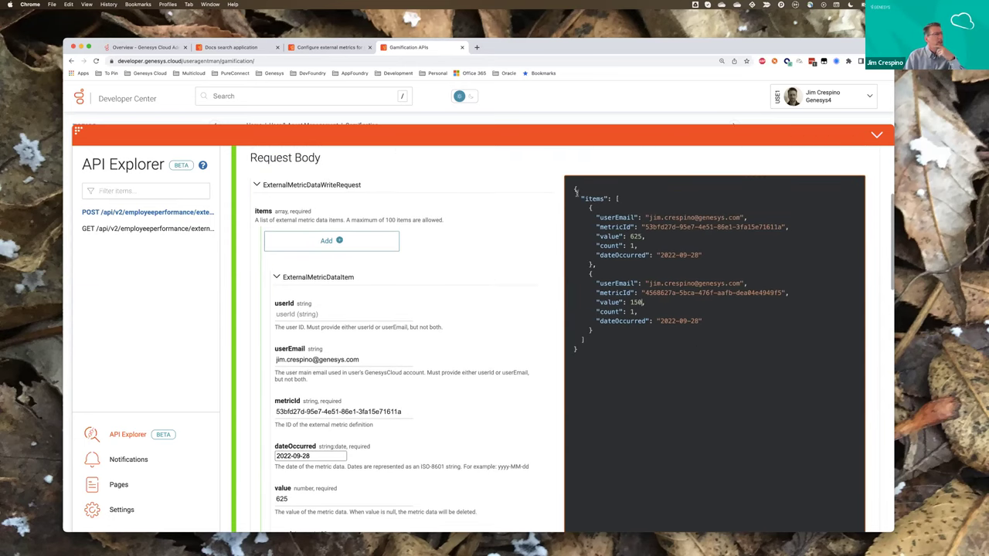
scroll(464, 232, "up", 5)
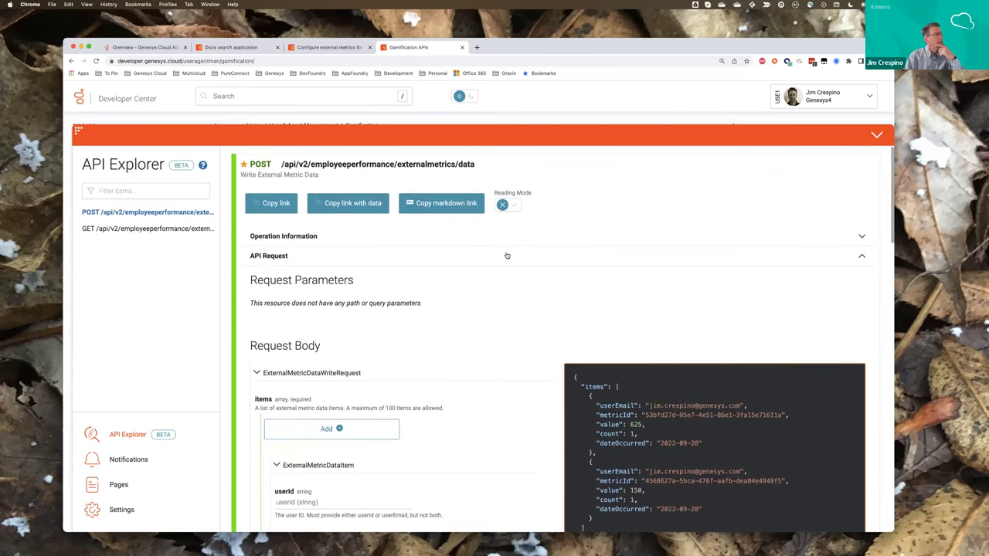
scroll(507, 256, "down", 5)
scroll(507, 256, "down", 10)
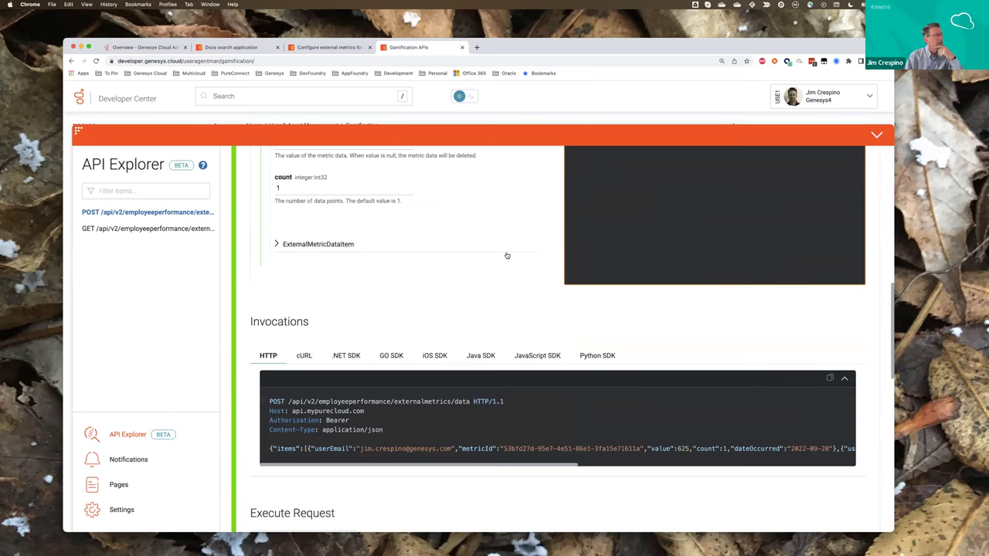
left_click(608, 435)
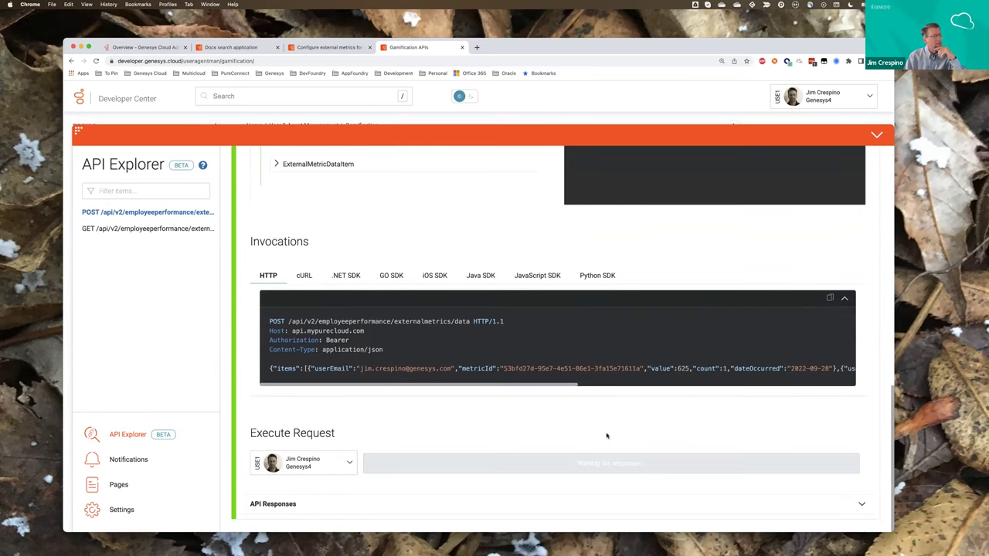
scroll(464, 384, "down", 4)
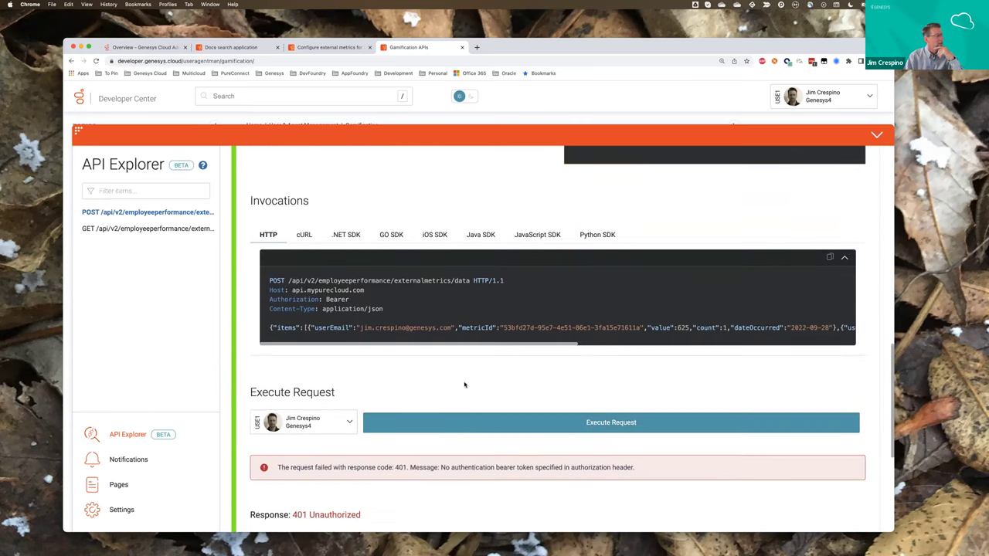
scroll(464, 384, "down", 1)
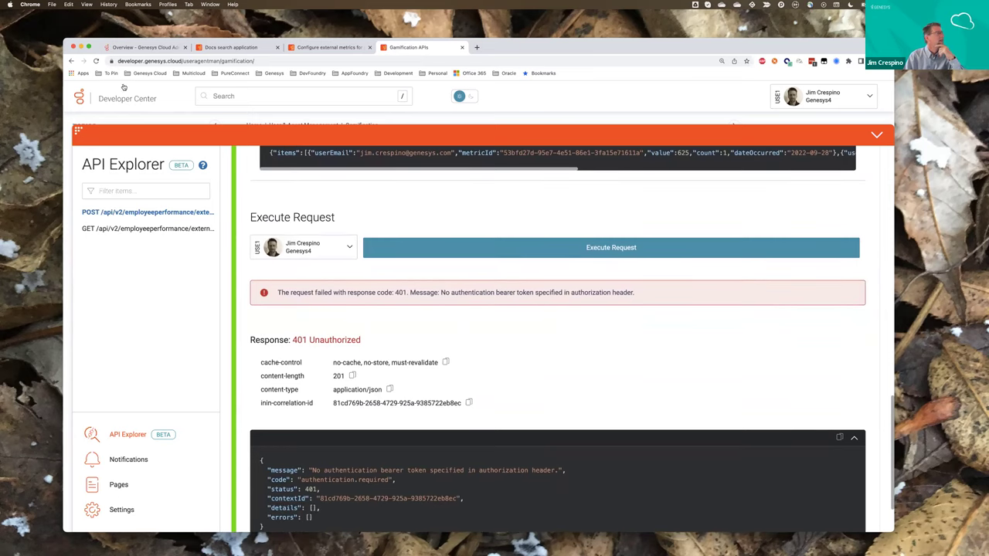
Reload the API Explorer page and execute the external metrics data POST request again.
left_click(721, 248)
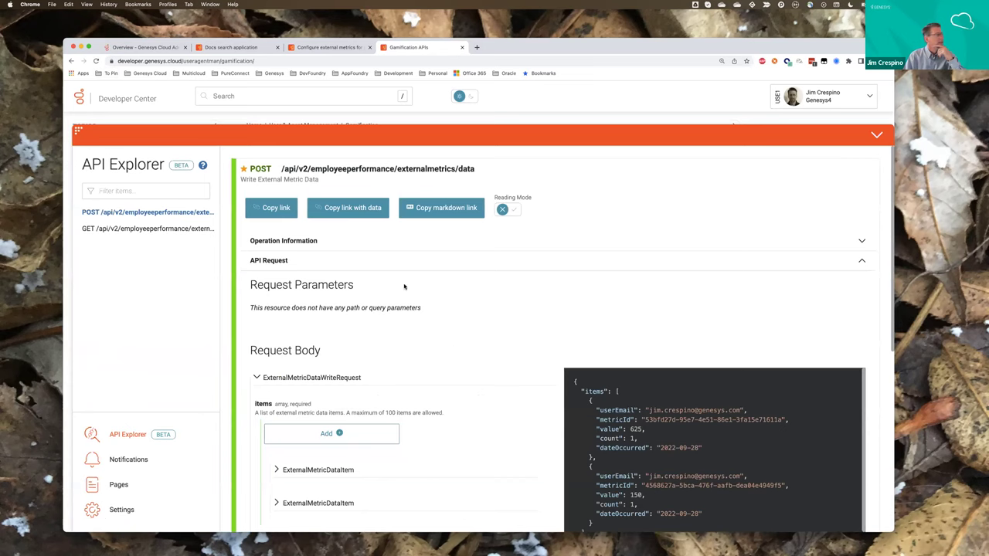
scroll(459, 302, "down", 5)
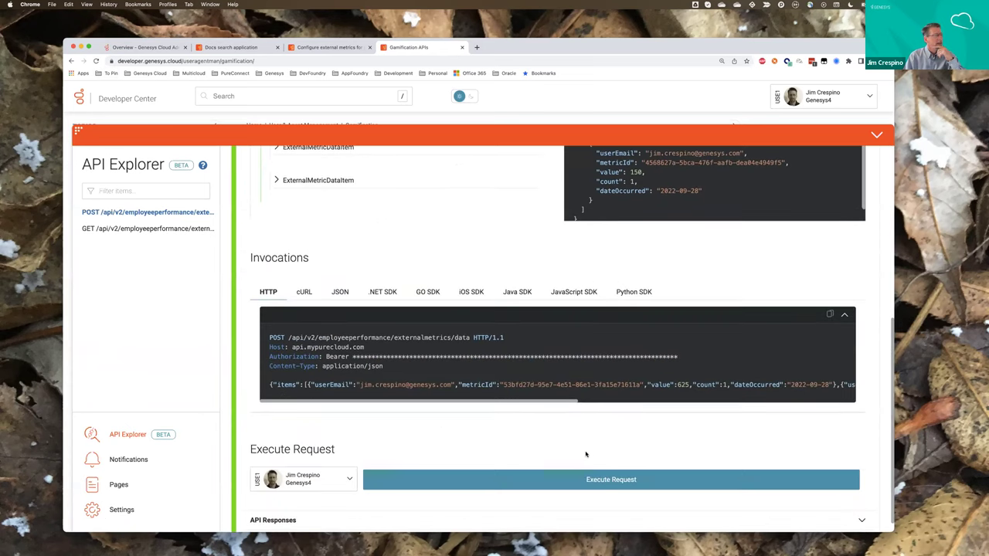
left_click(610, 479)
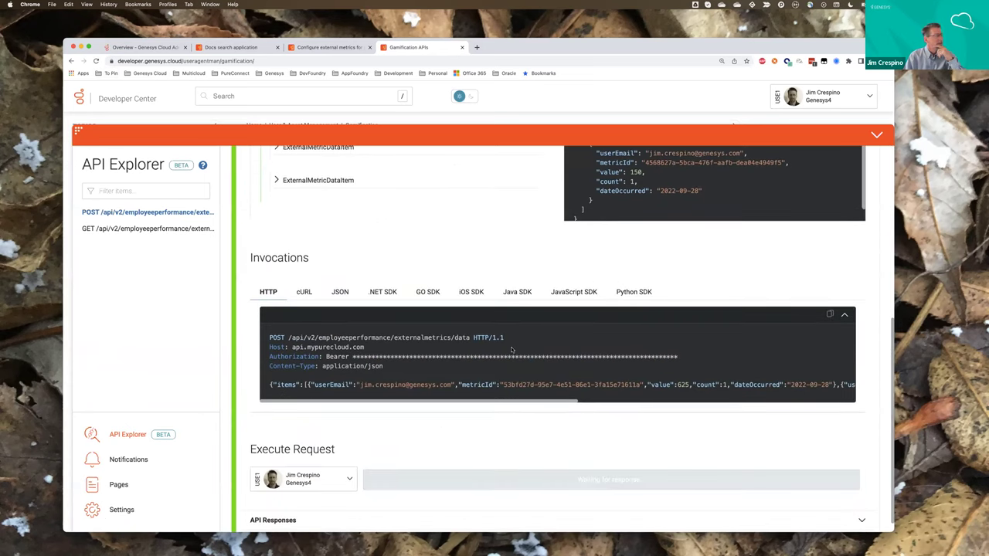
scroll(525, 344, "down", 4)
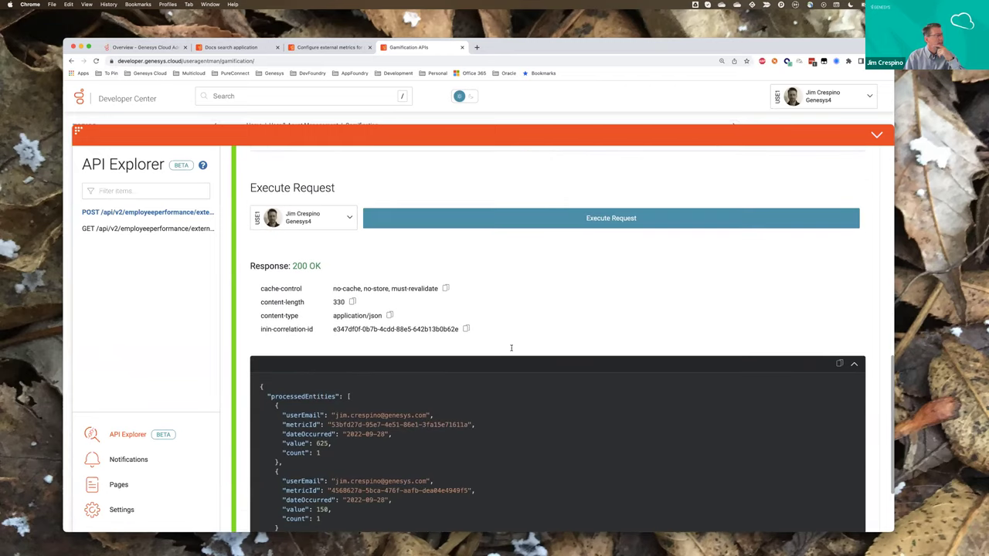
Review the processedEntities and unprocessedEntities in the request's response body.
scroll(842, 315, "down", 1)
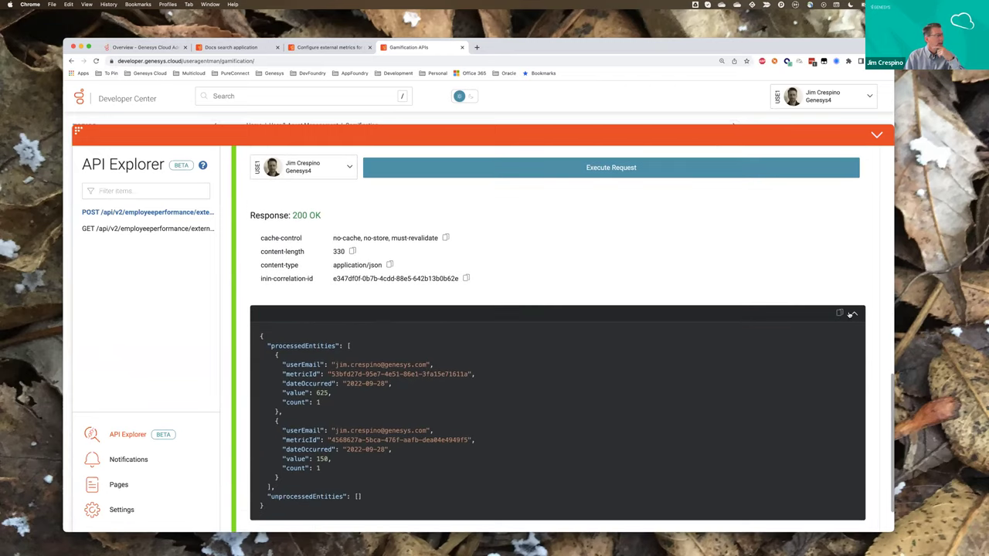
left_click_drag(269, 346, 340, 349)
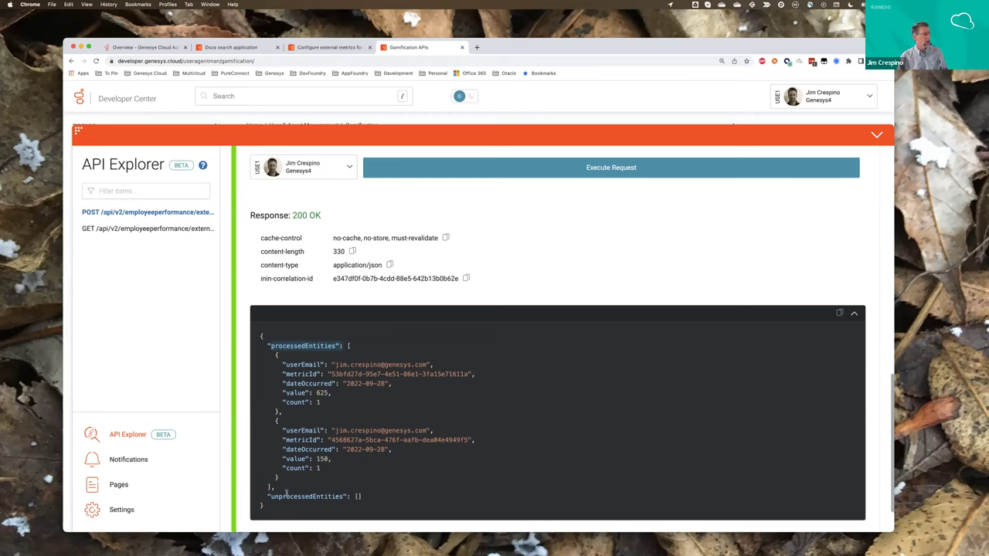
left_click_drag(271, 497, 346, 498)
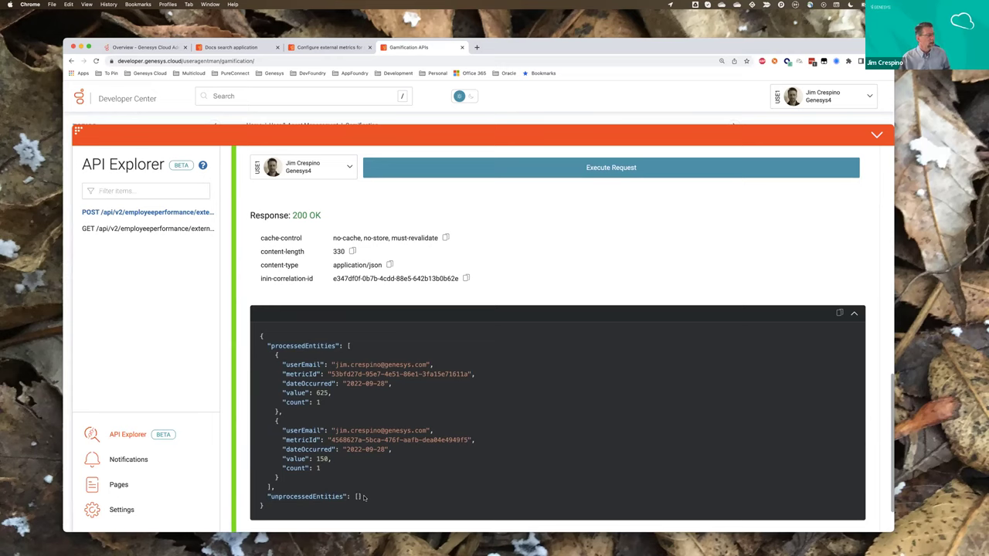
scroll(363, 498, "up", 1)
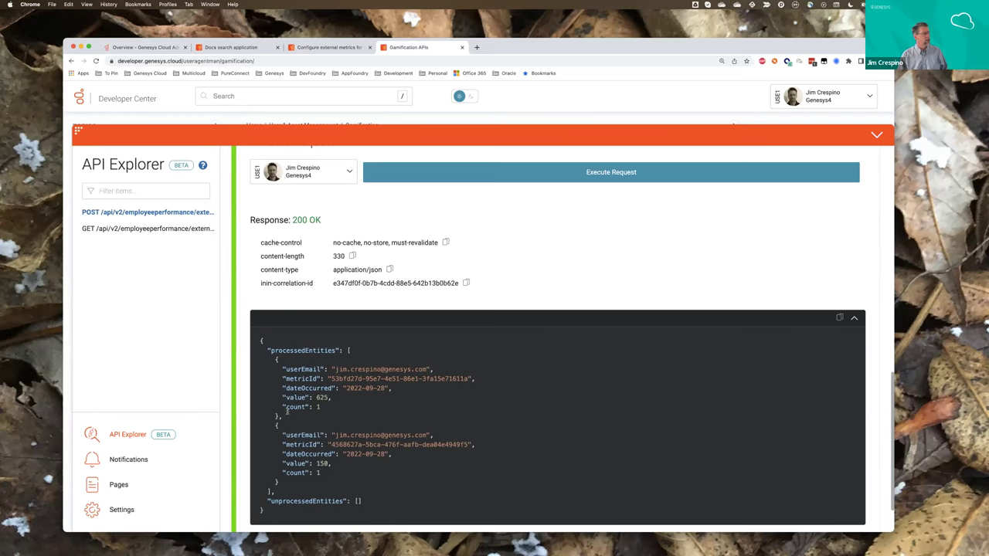
Switch to Genesys Cloud and open the Activity scorecard to examine its TikTok Views and Facebook Likes metrics.
left_click(155, 48)
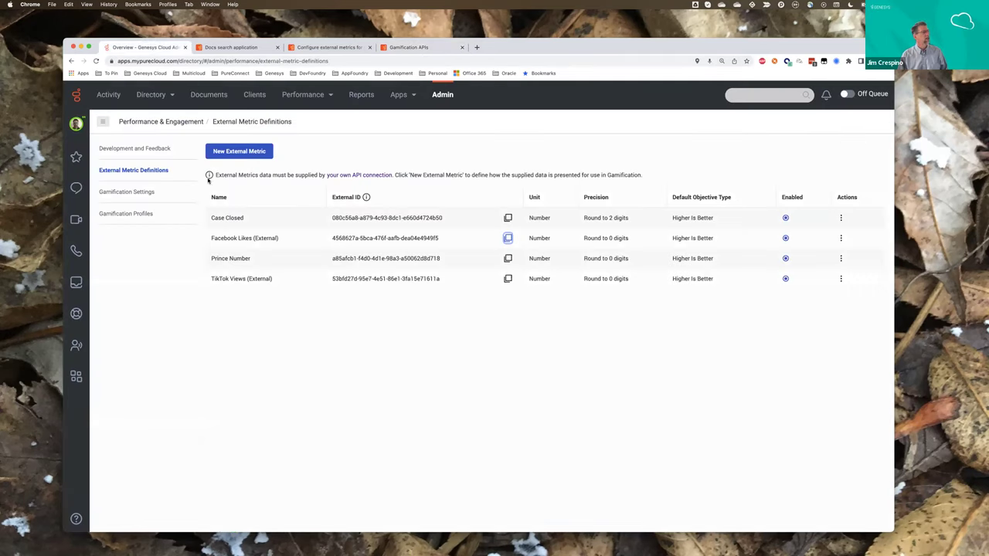
left_click(108, 94)
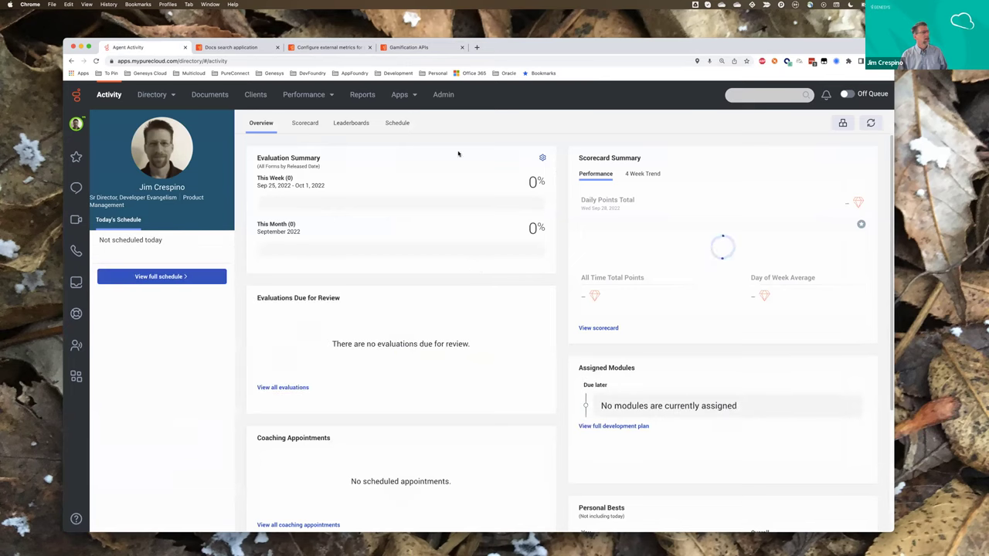
left_click(306, 123)
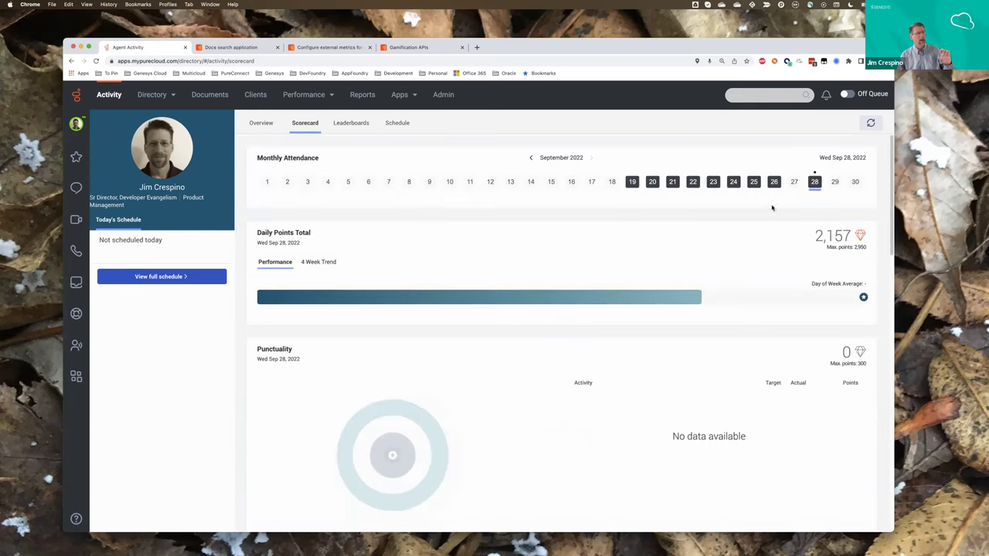
scroll(542, 272, "down", 10)
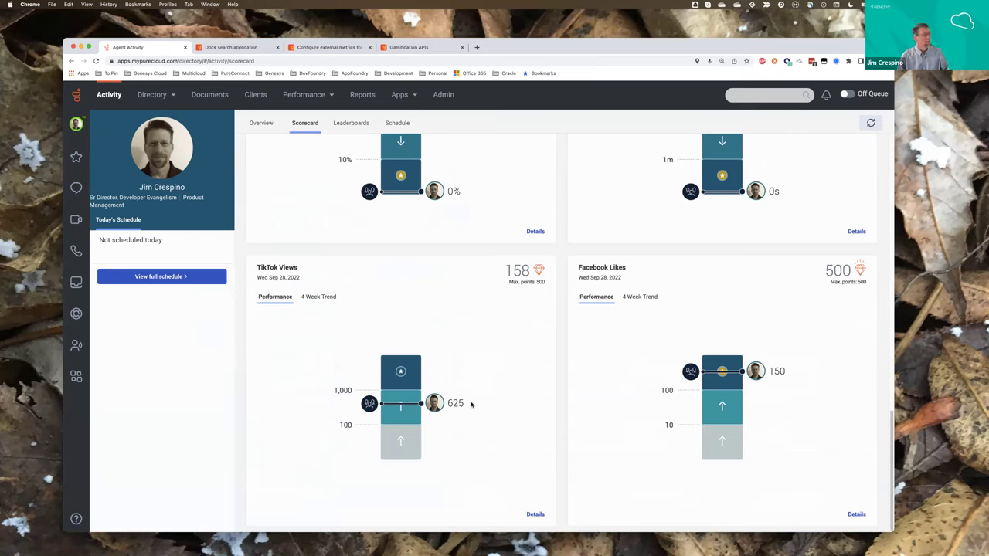
Compare the scorecard's TikTok Views value with the value in the API response.
left_click_drag(465, 401, 448, 402)
left_click(461, 402)
mouse_move(427, 412)
left_click(409, 47)
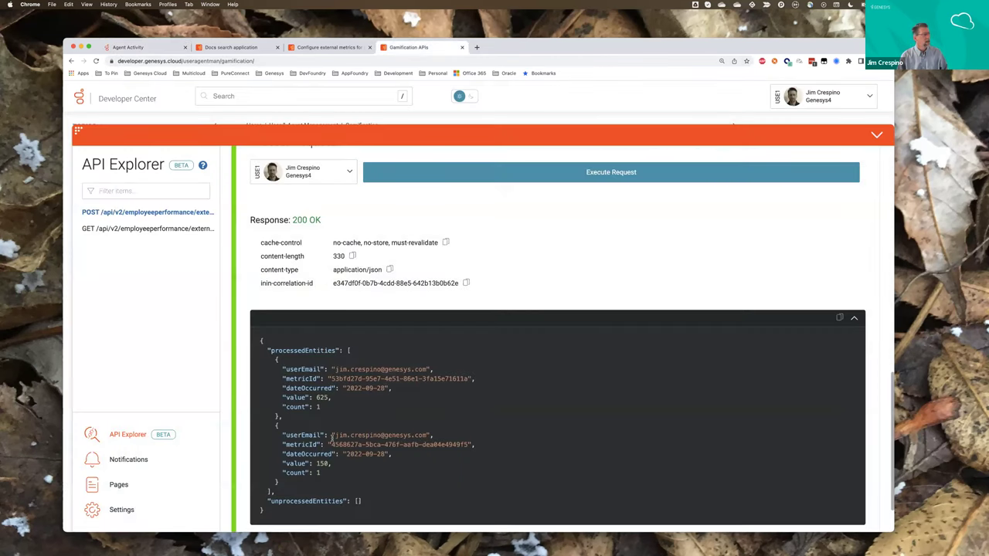
left_click(170, 47)
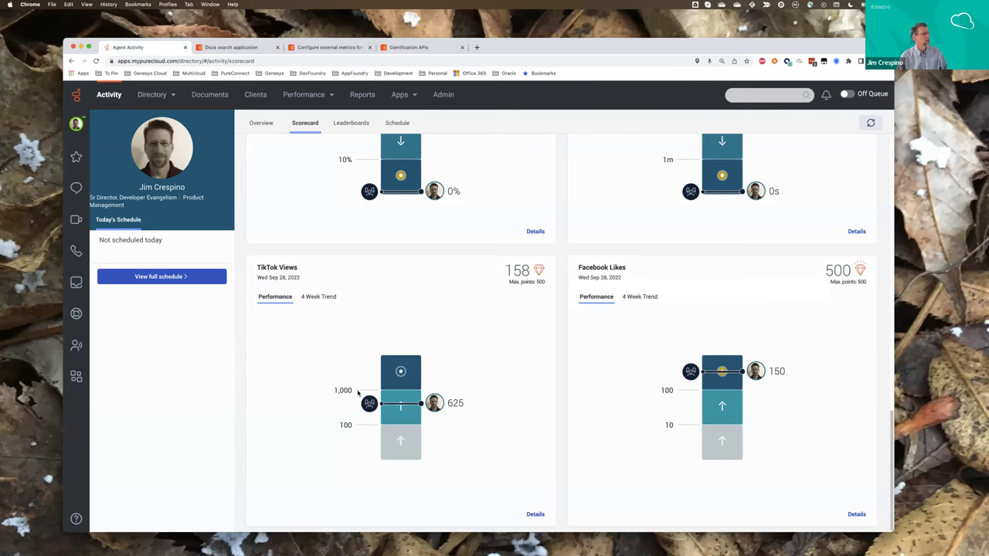
Return to the API Explorer and set the first item's value to 1234 in the request body JSON.
left_click(402, 47)
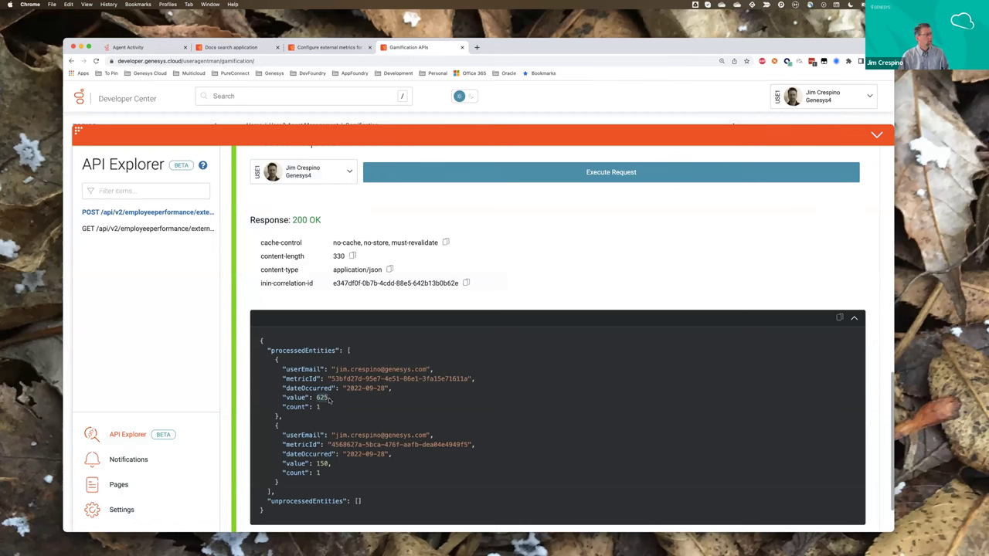
scroll(335, 370, "up", 10)
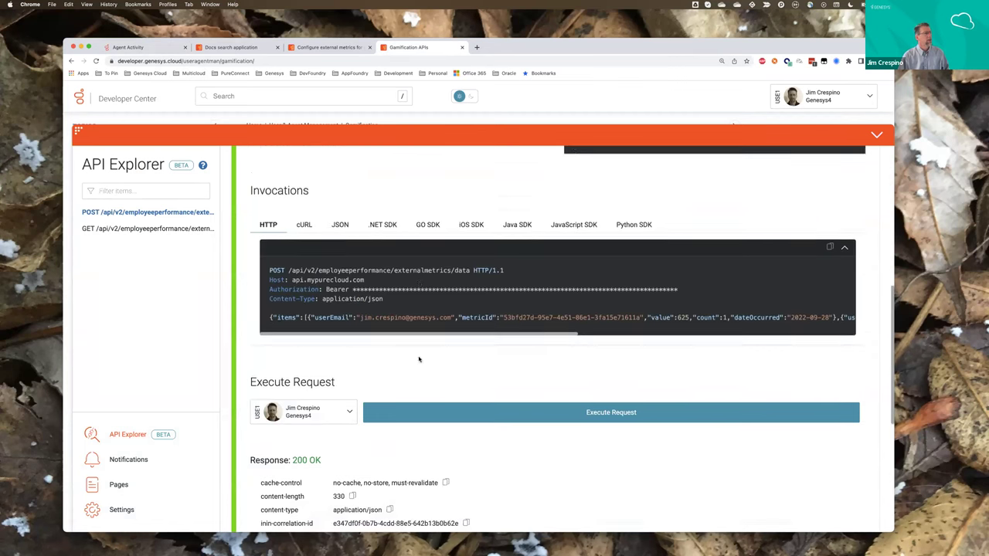
left_click(641, 284)
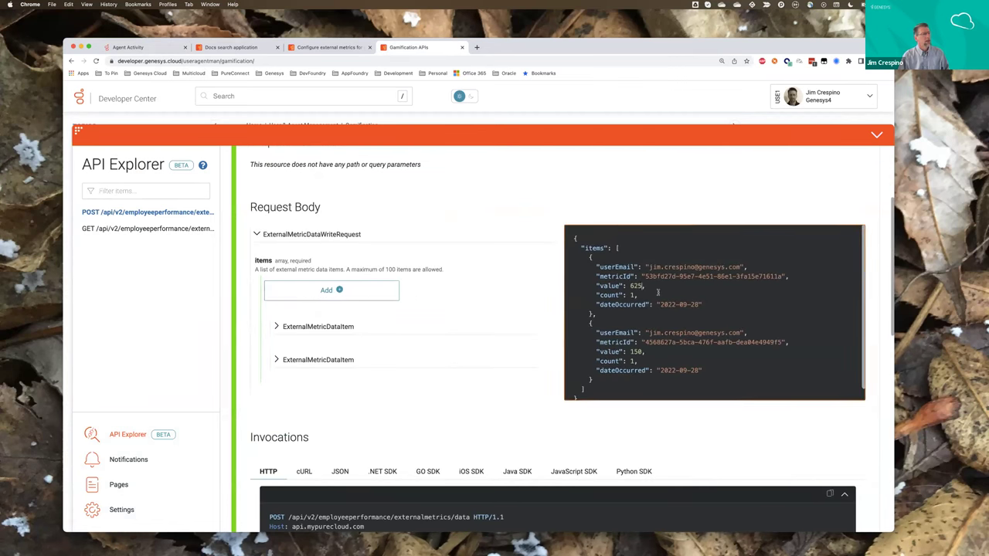
key("BackSpace")
key("BackSpace")
key("BackSpace")
type("1234")
Execute the updated request, review its response, and check TikTok Views on the Genesys Cloud scorecard.
scroll(588, 336, "down", 10)
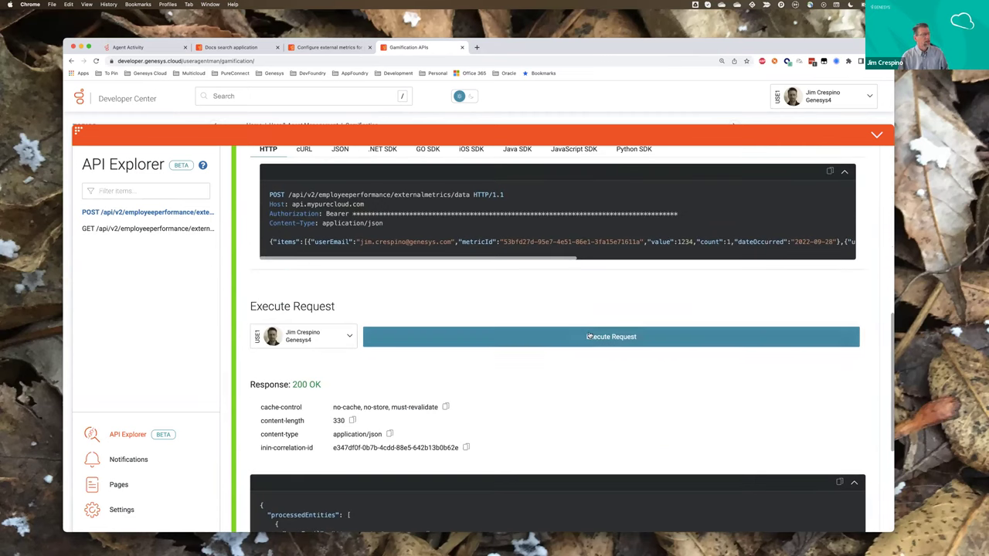
left_click(588, 336)
scroll(512, 378, "down", 5)
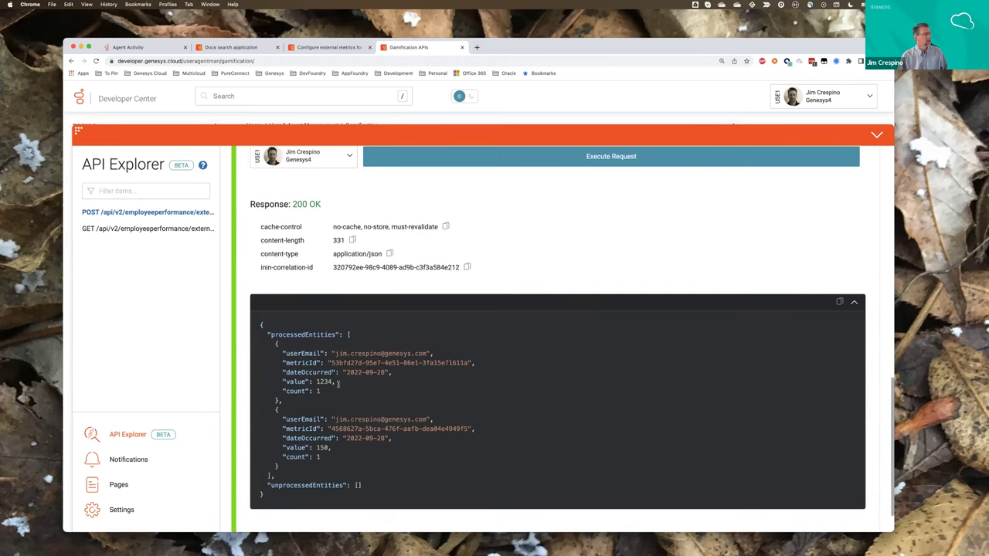
left_click(118, 47)
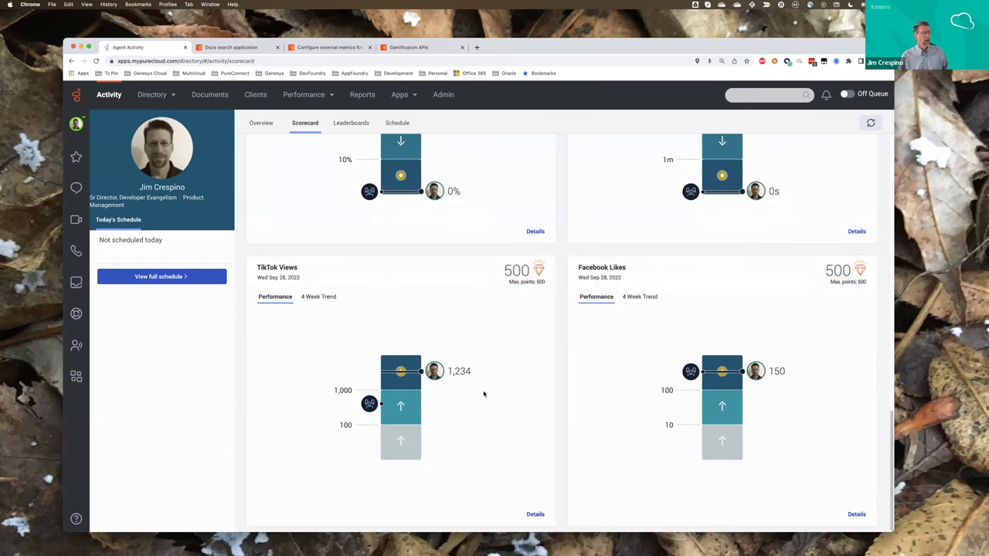
Open the agent leaderboards and show today's ranking for the DevCast - Customer Support profile.
scroll(483, 394, "up", 10)
scroll(483, 394, "up", 2)
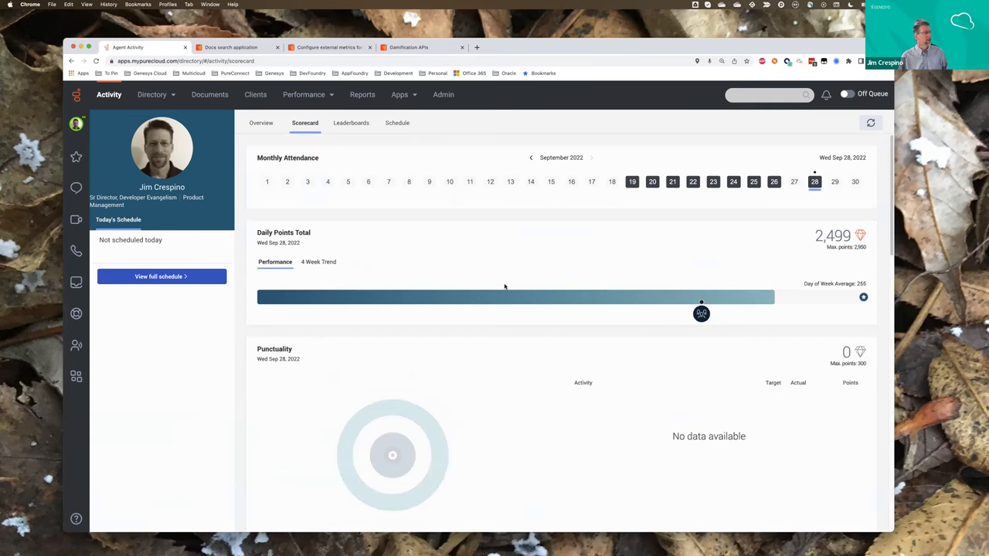
left_click(349, 124)
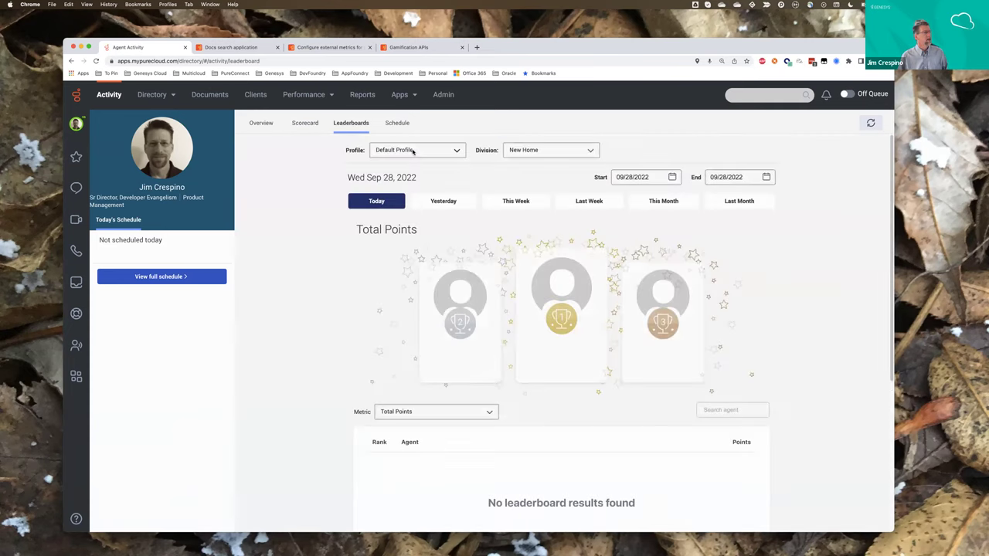
left_click(414, 151)
left_click(405, 189)
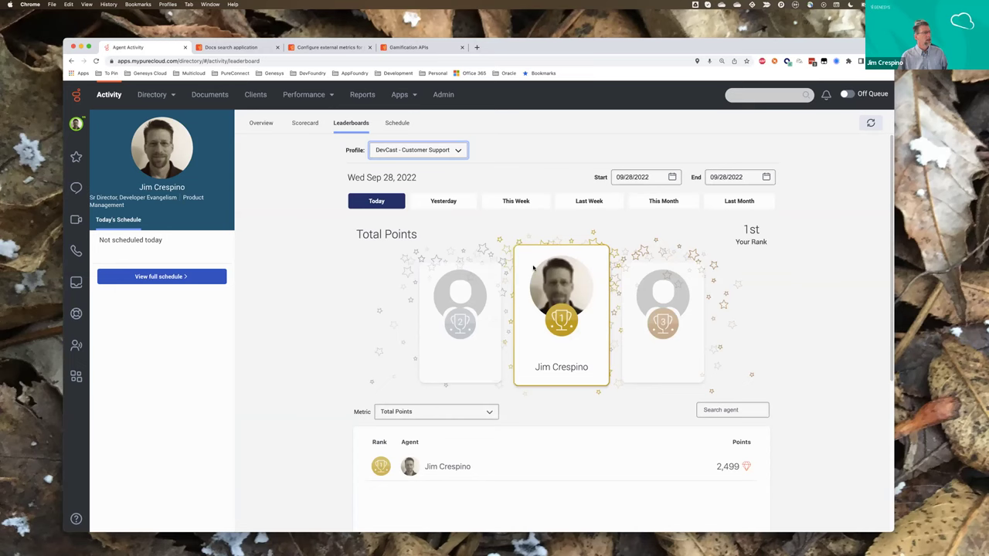
Switch the leaderboard metric to Facebook Likes and review the agent ranking and points.
scroll(510, 268, "down", 3)
left_click(473, 261)
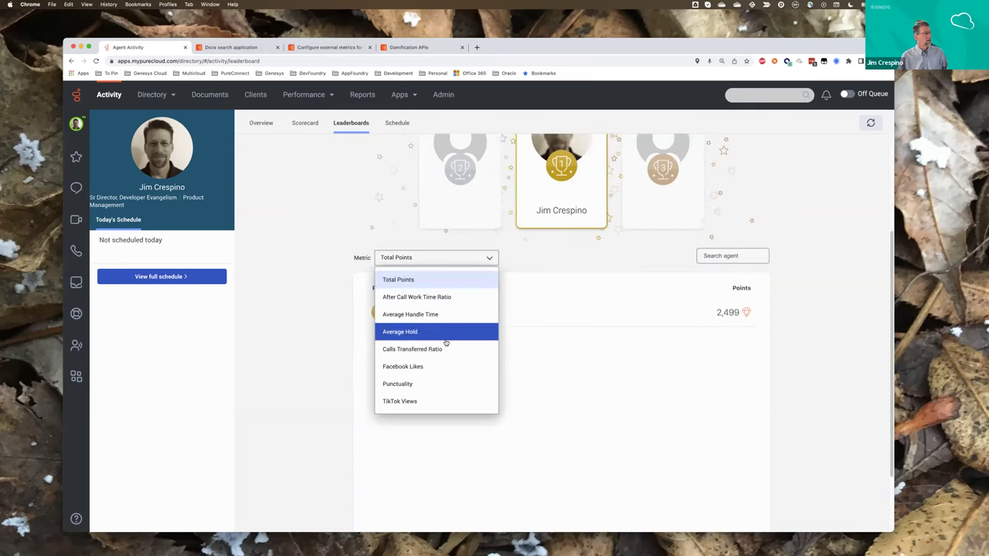
left_click(490, 364)
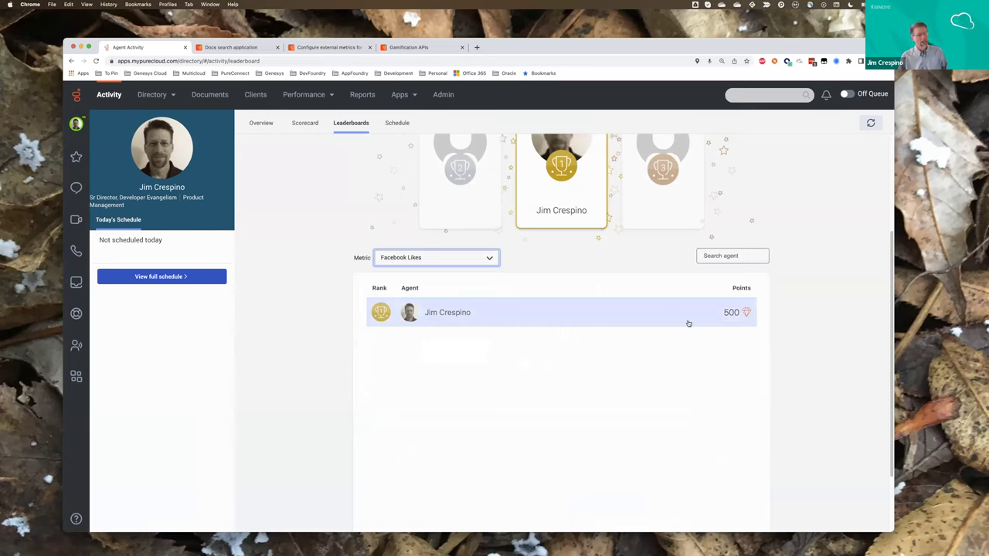
scroll(332, 254, "up", 5)
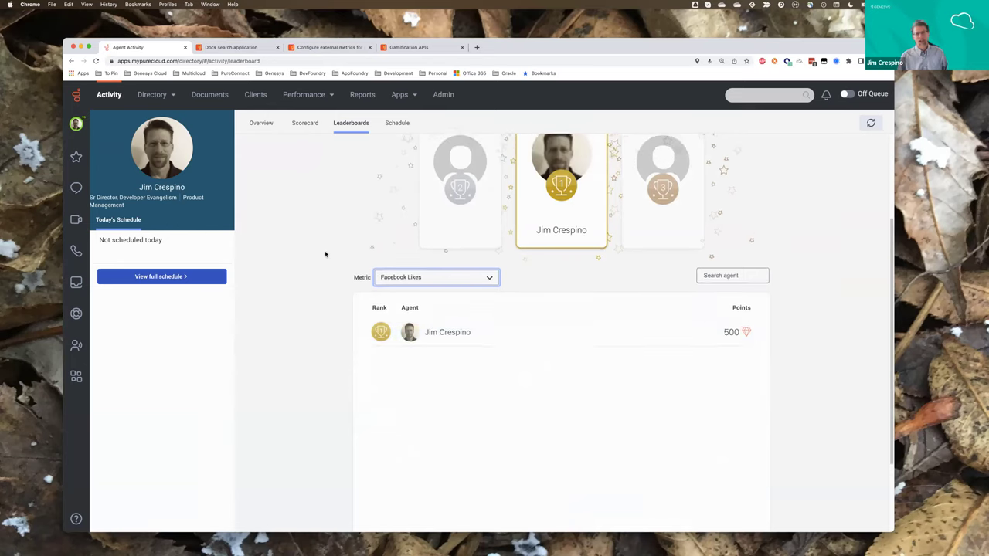
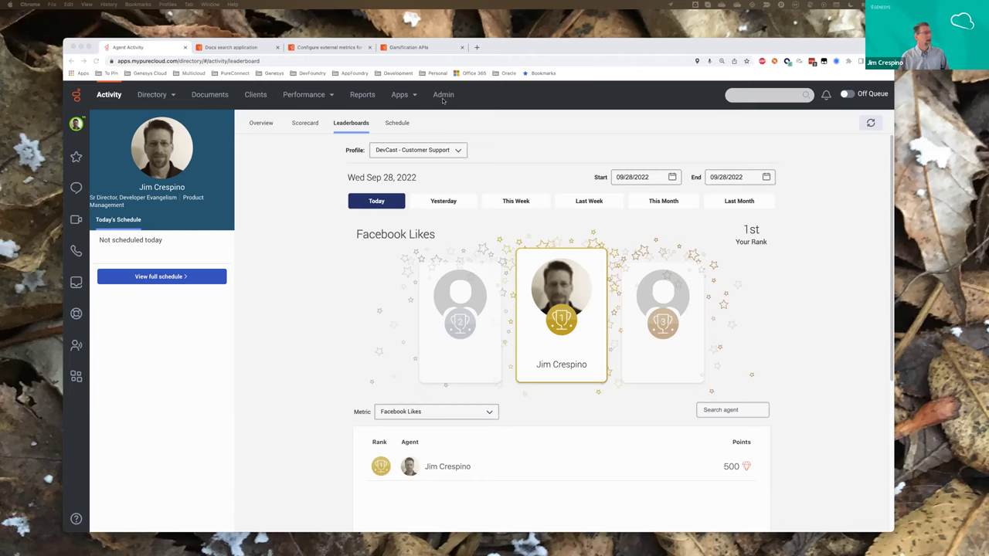
Open the External Metric Definitions page in the Performance & Engagement section of Genesys Cloud Admin.
left_click(442, 95)
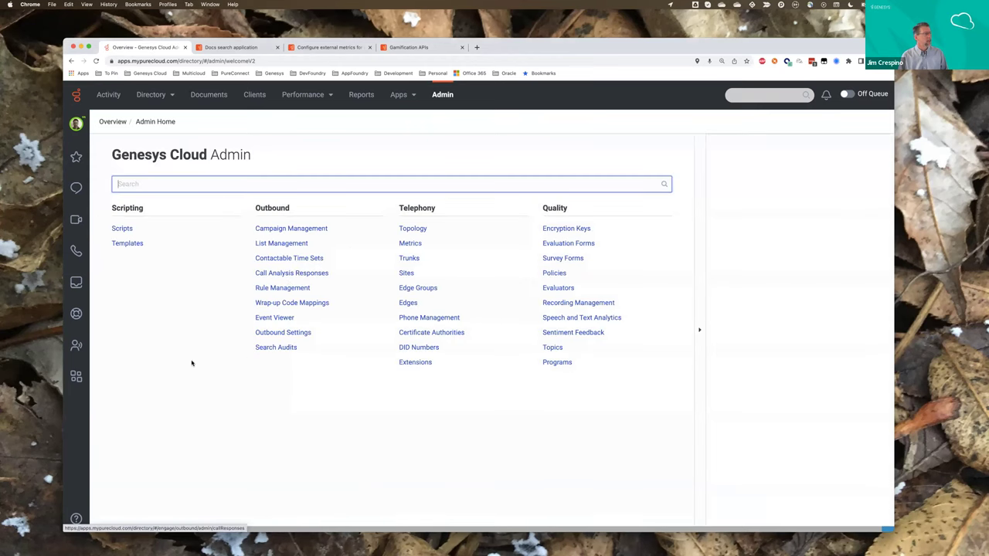
scroll(147, 405, "down", 5)
scroll(146, 407, "down", 4)
left_click(146, 403)
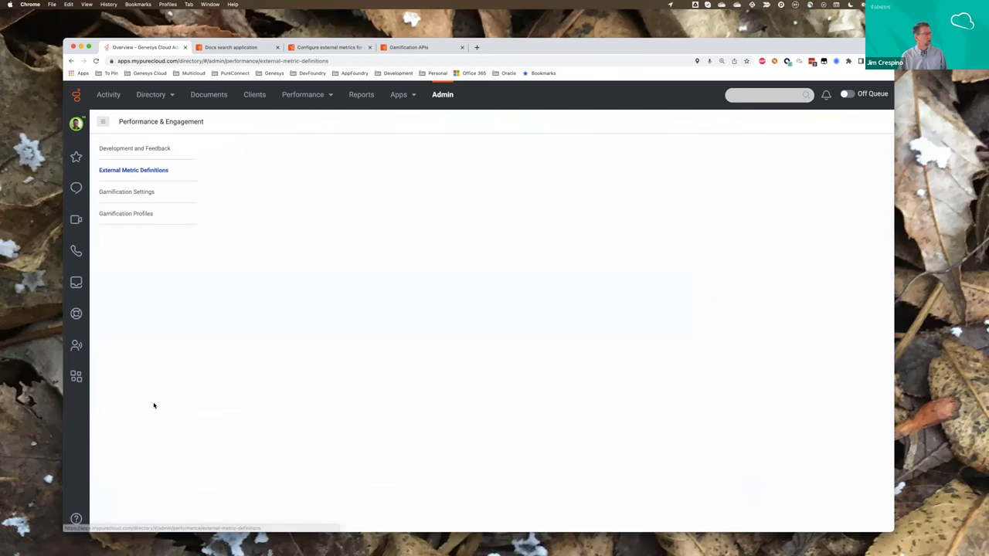